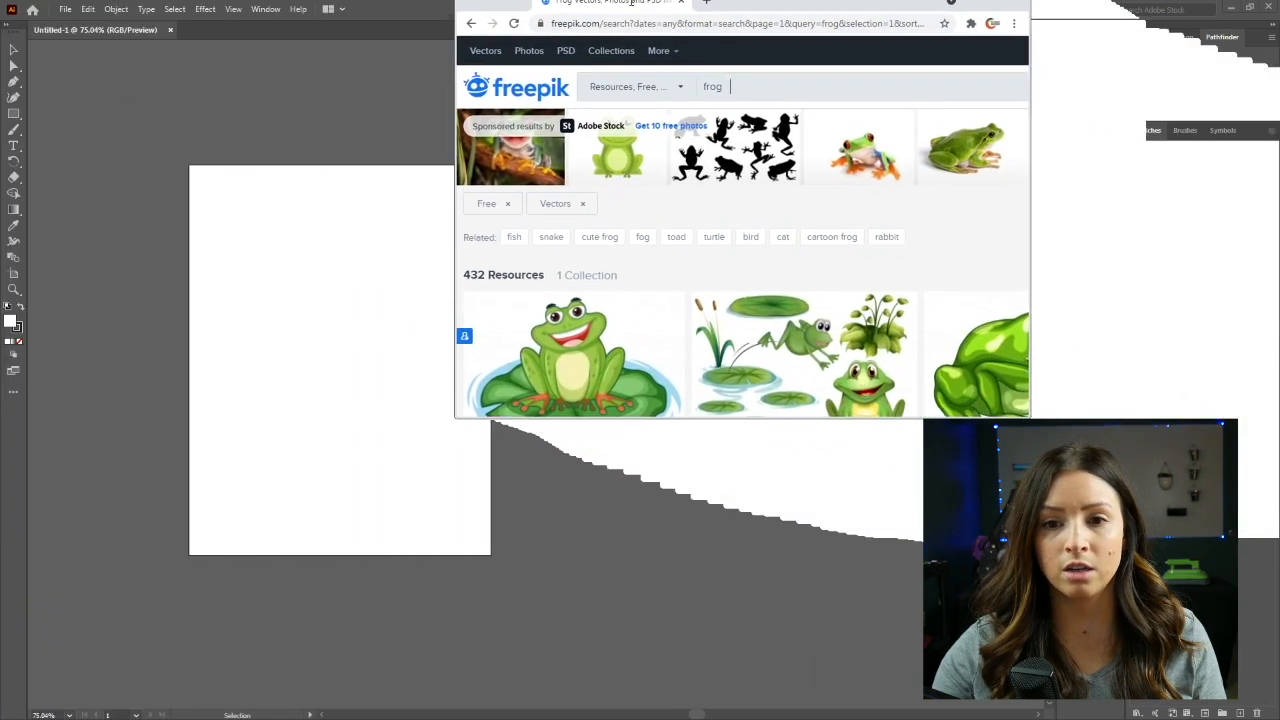
pyautogui.moveTo(631, 3); pyautogui.dragTo(594, 6)
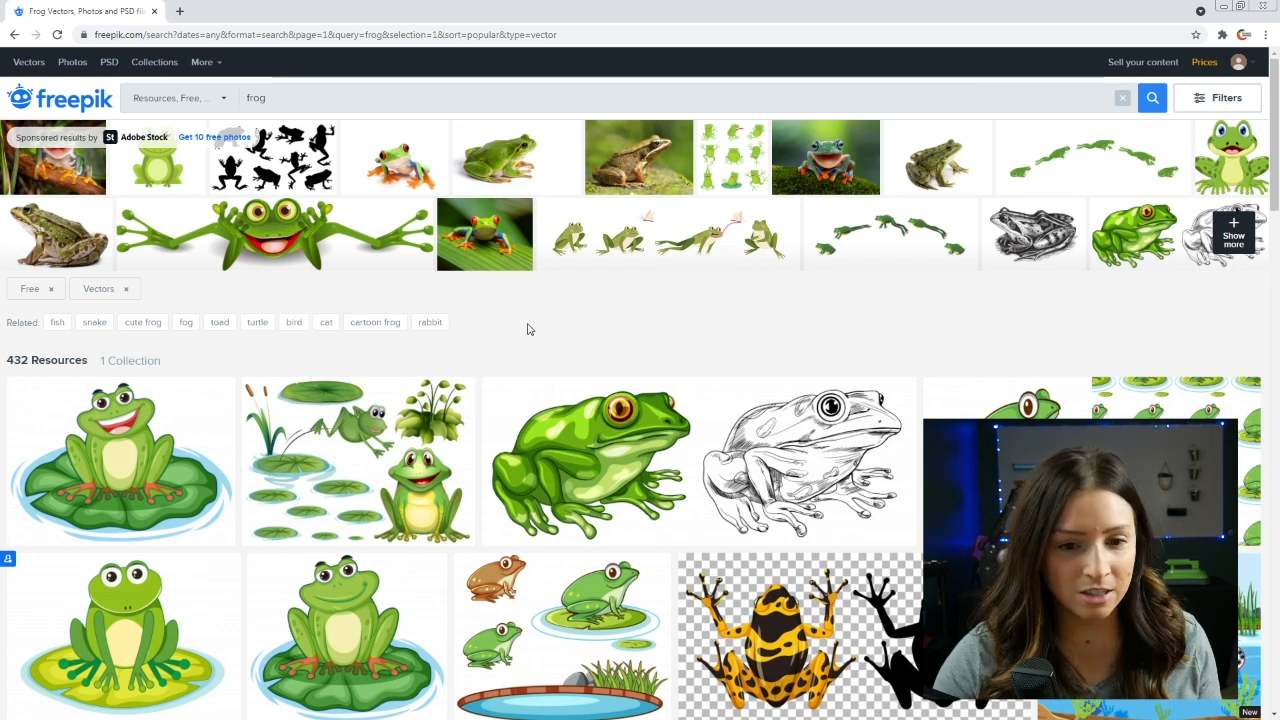
pyautogui.scroll(-1, 529, 329)
pyautogui.scroll(1, 540, 335)
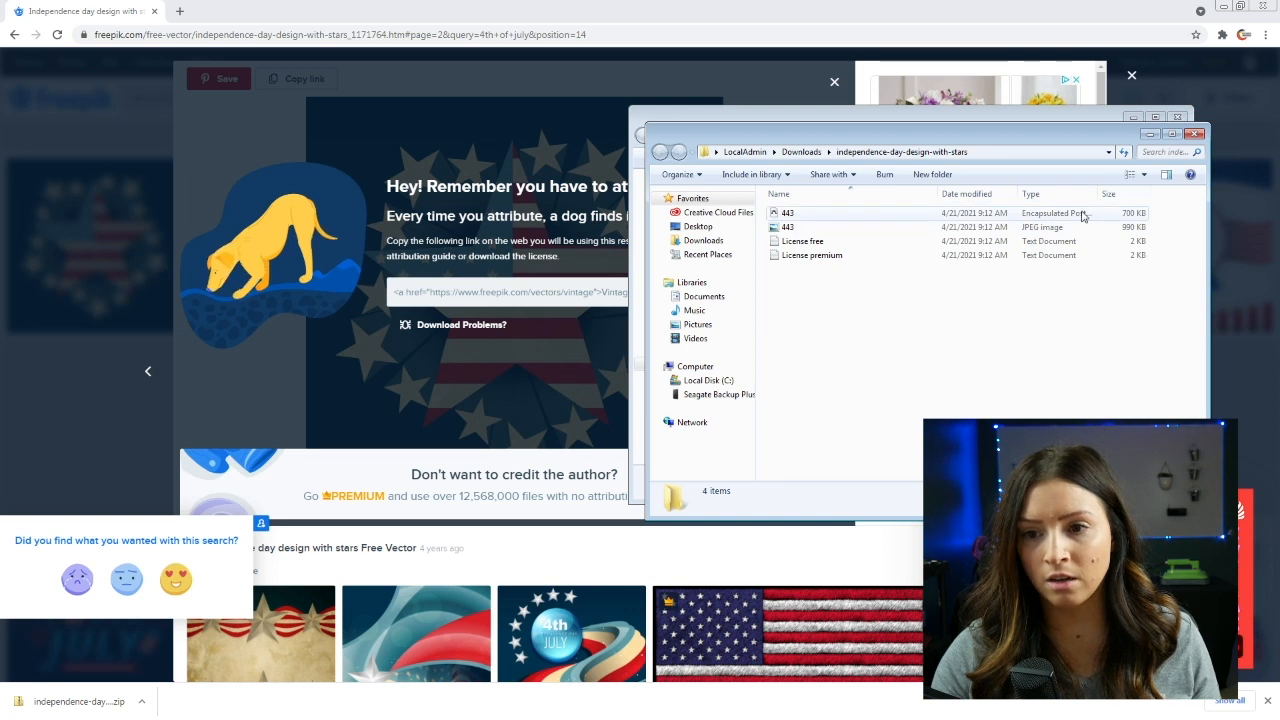
# Step: Open the downloaded EPS file 443 in Illustrator, retaining the 9-slice scaling option for its symbols
pyautogui.click(1012, 214)
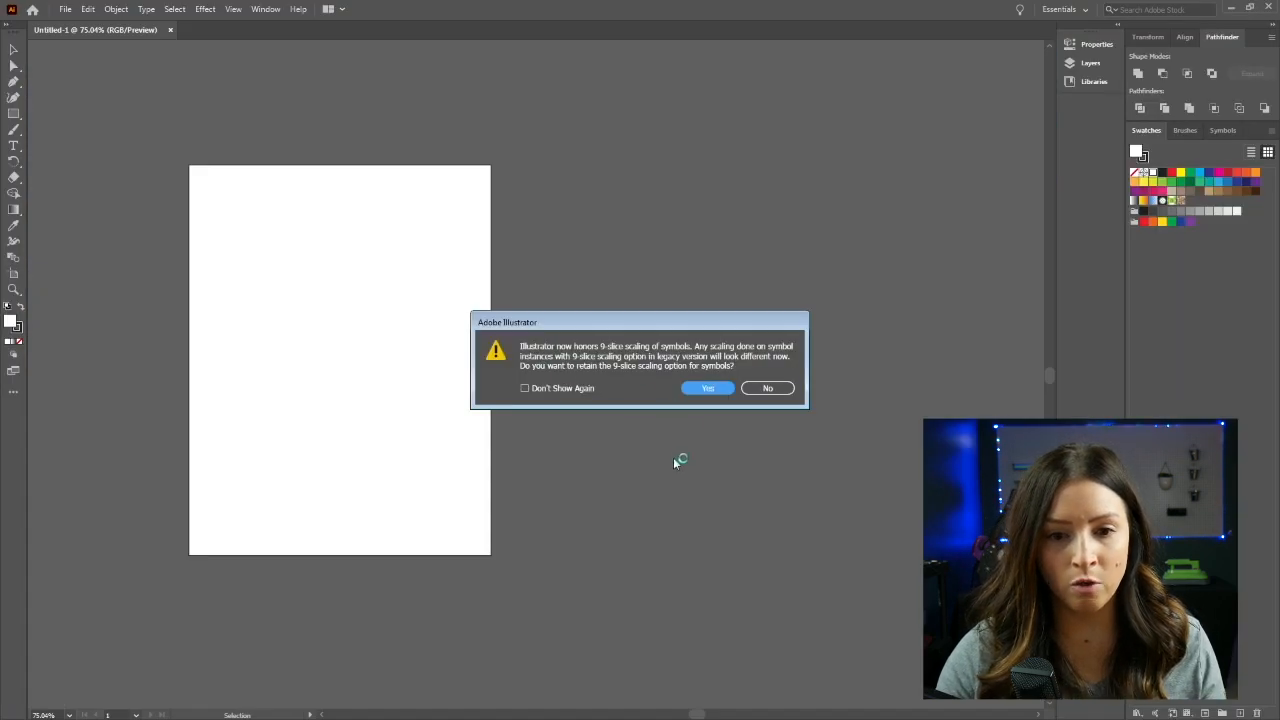
pyautogui.click(704, 389)
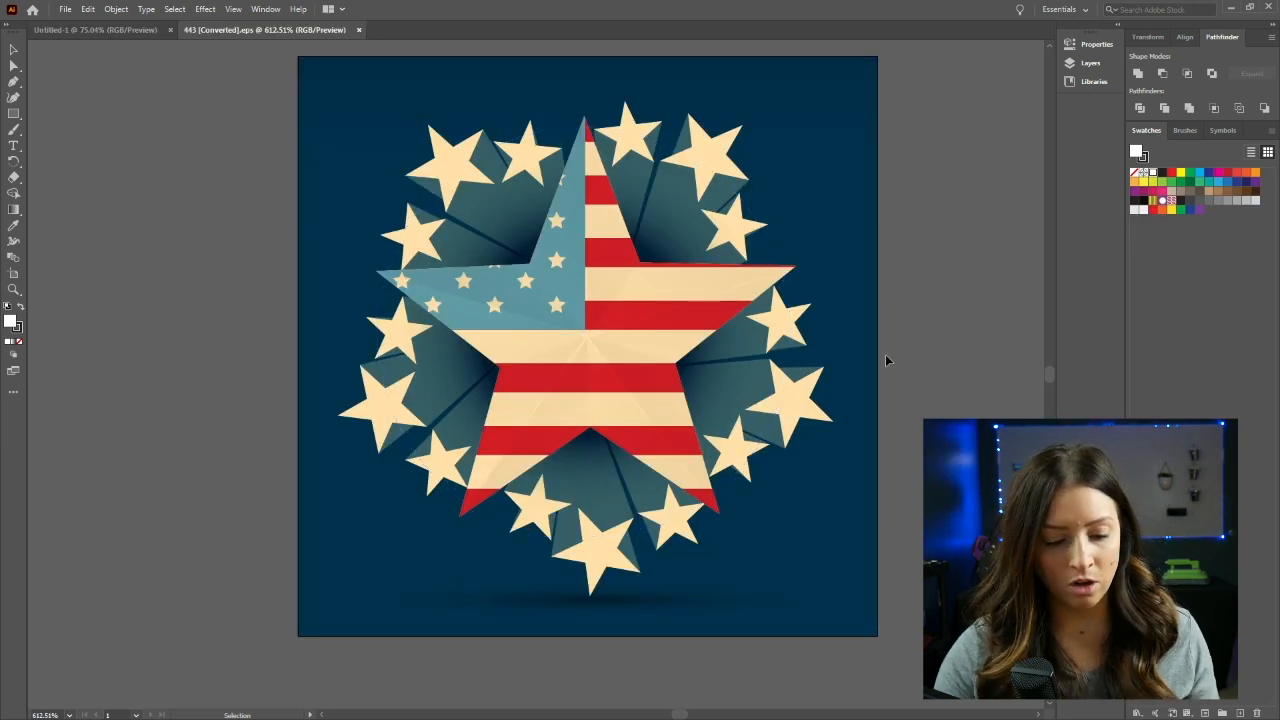
# Step: Examine the star artwork's vector paths in Outline mode and return to the color preview
pyautogui.press('a')
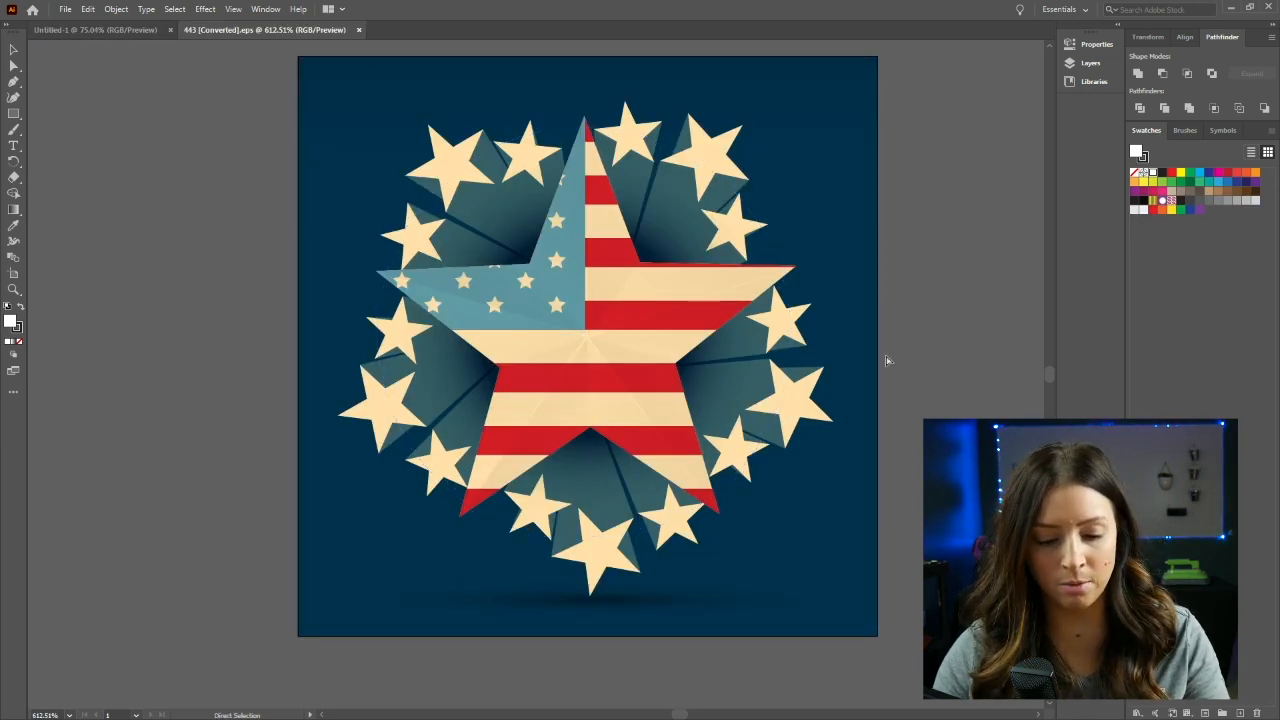
pyautogui.hotkey('ctrl', 'y')
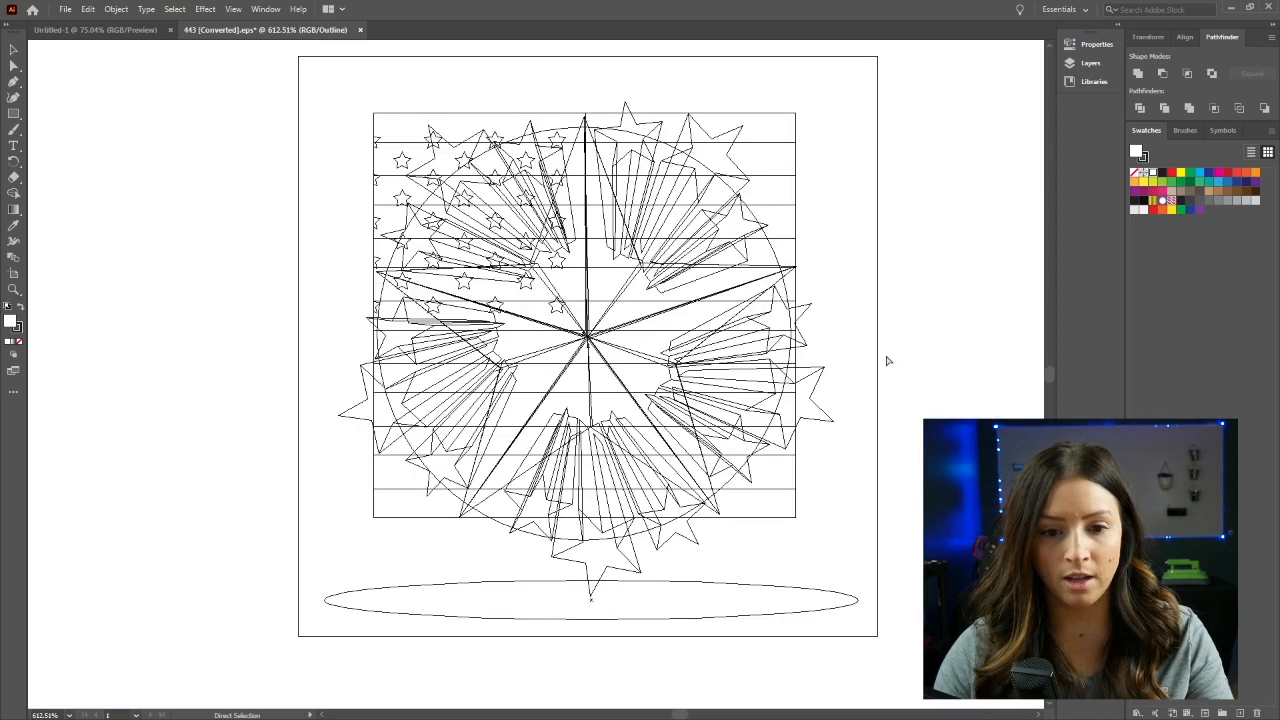
pyautogui.press('v')
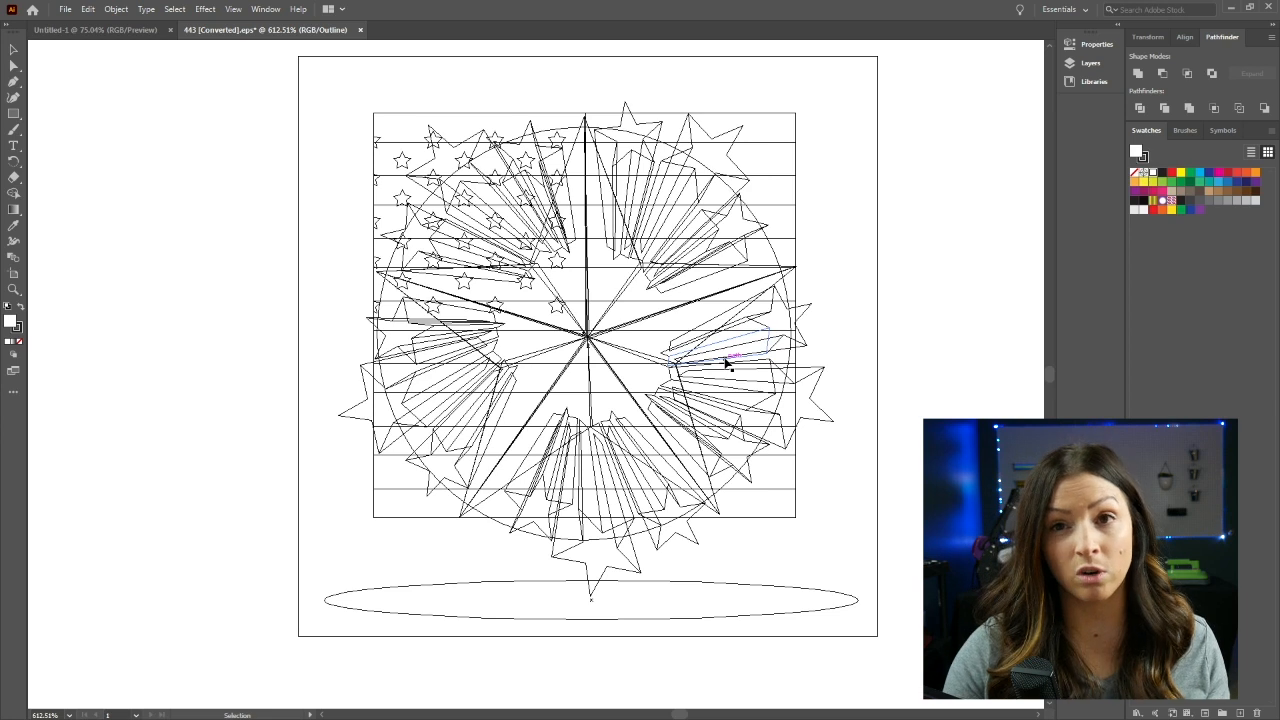
pyautogui.hotkey('ctrl', 'y')
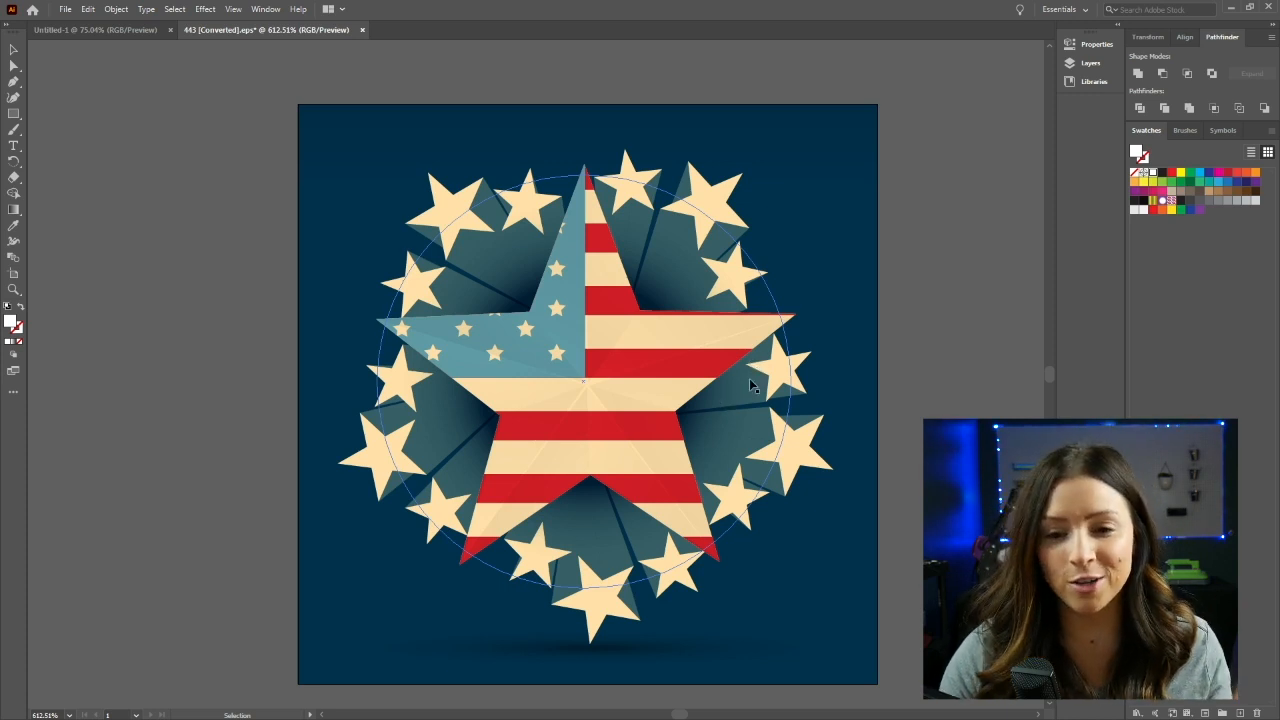
# Step: Ungroup the whole star artwork and delete the dark blue background rectangle
pyautogui.click(749, 378)
pyautogui.rightClick(750, 379)
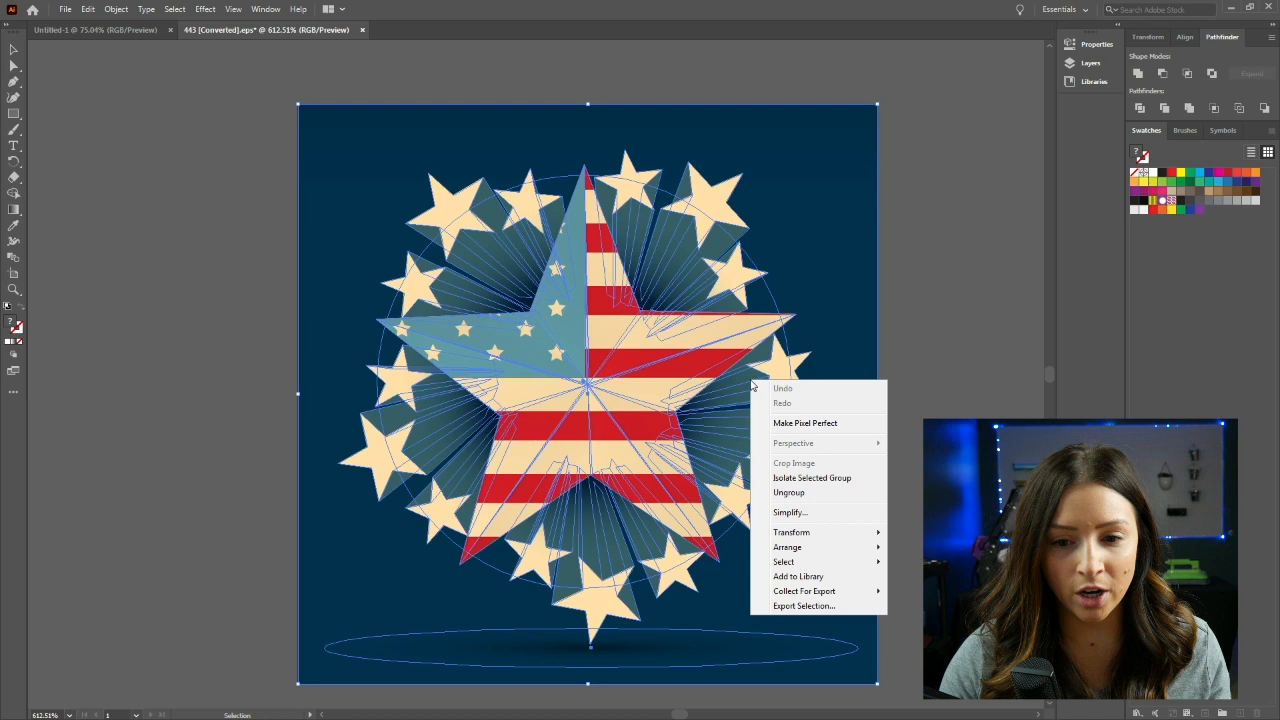
pyautogui.click(780, 494)
pyautogui.click(903, 261)
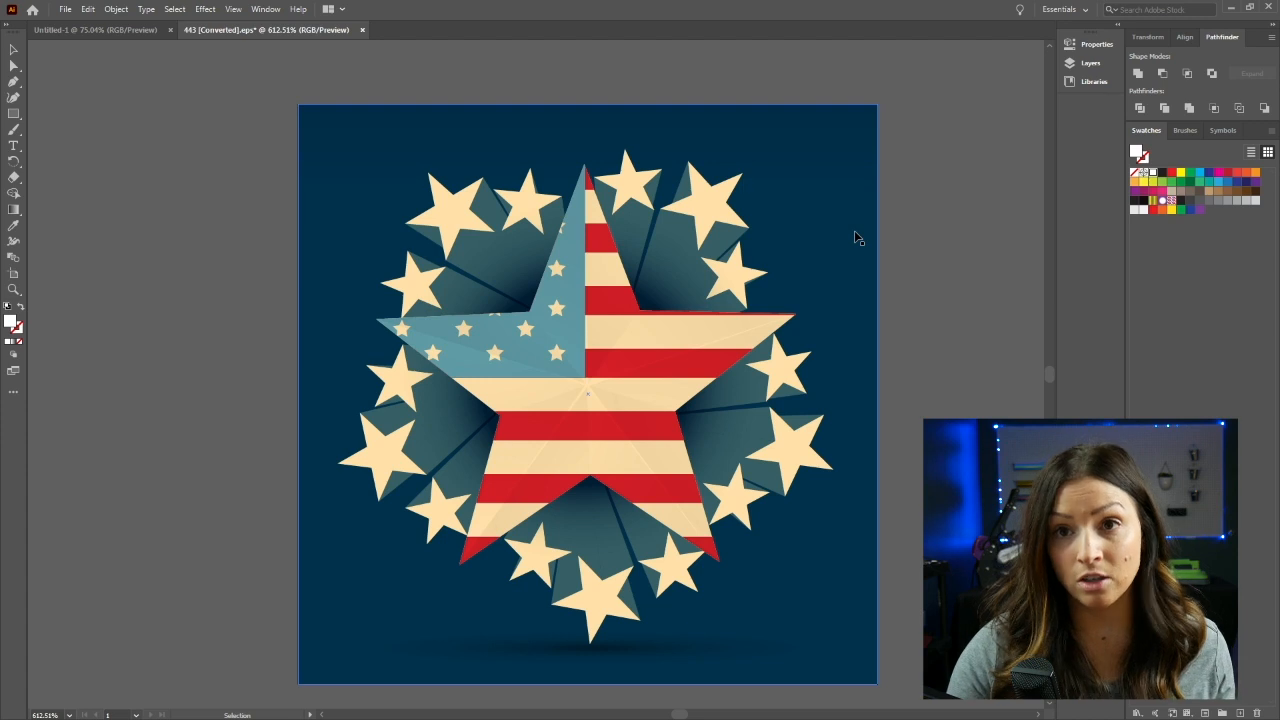
pyautogui.click(825, 257)
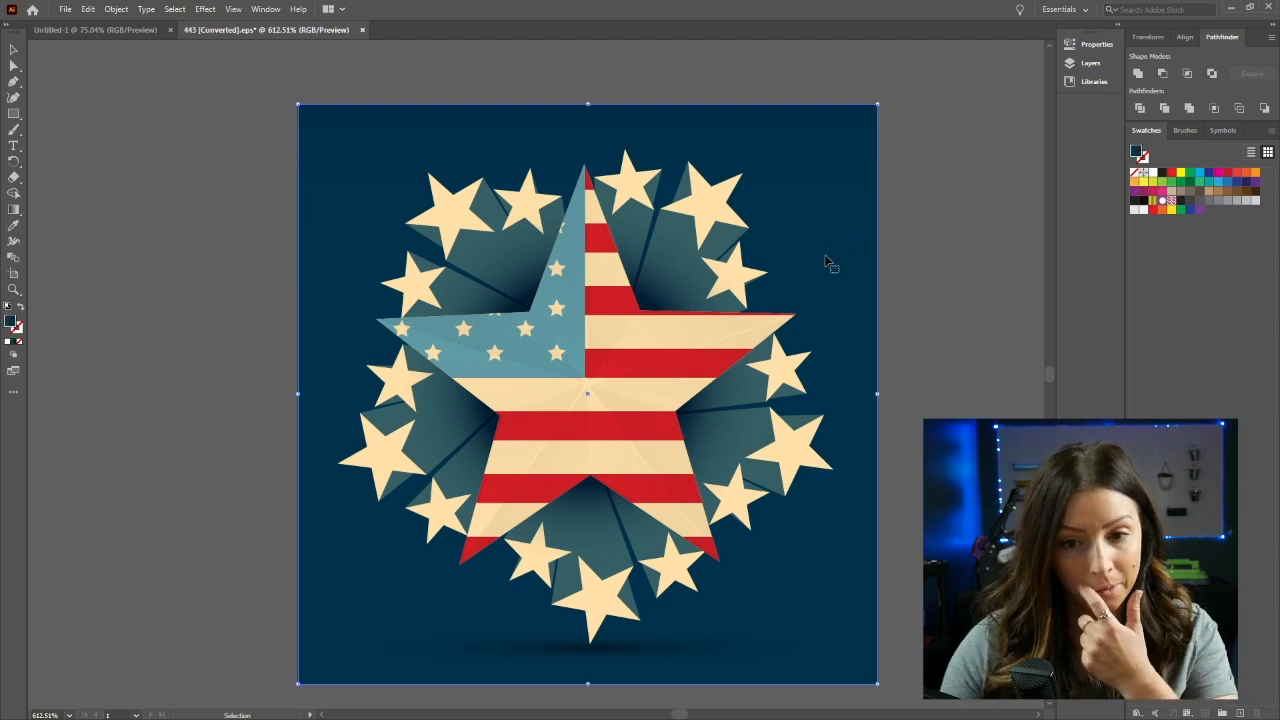
pyautogui.press('Delete')
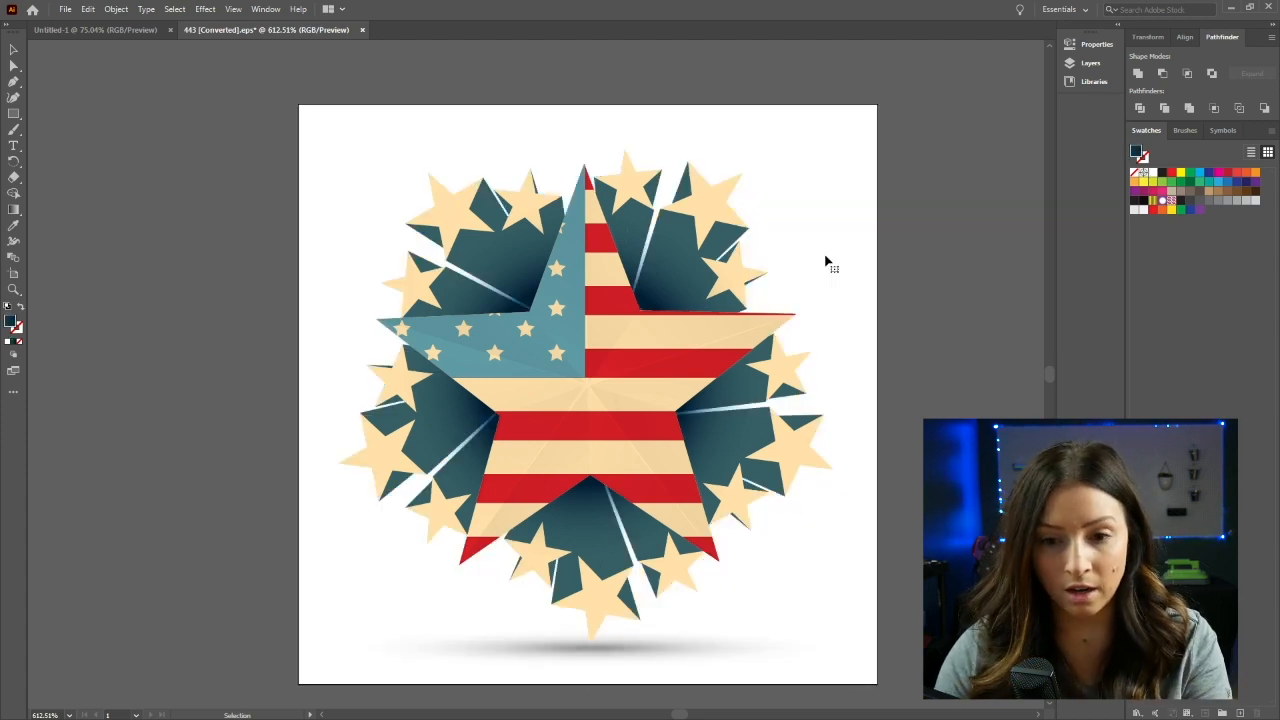
# Step: Ungroup the remaining star artwork and delete the circular gradient shading behind the large star
pyautogui.click(679, 285)
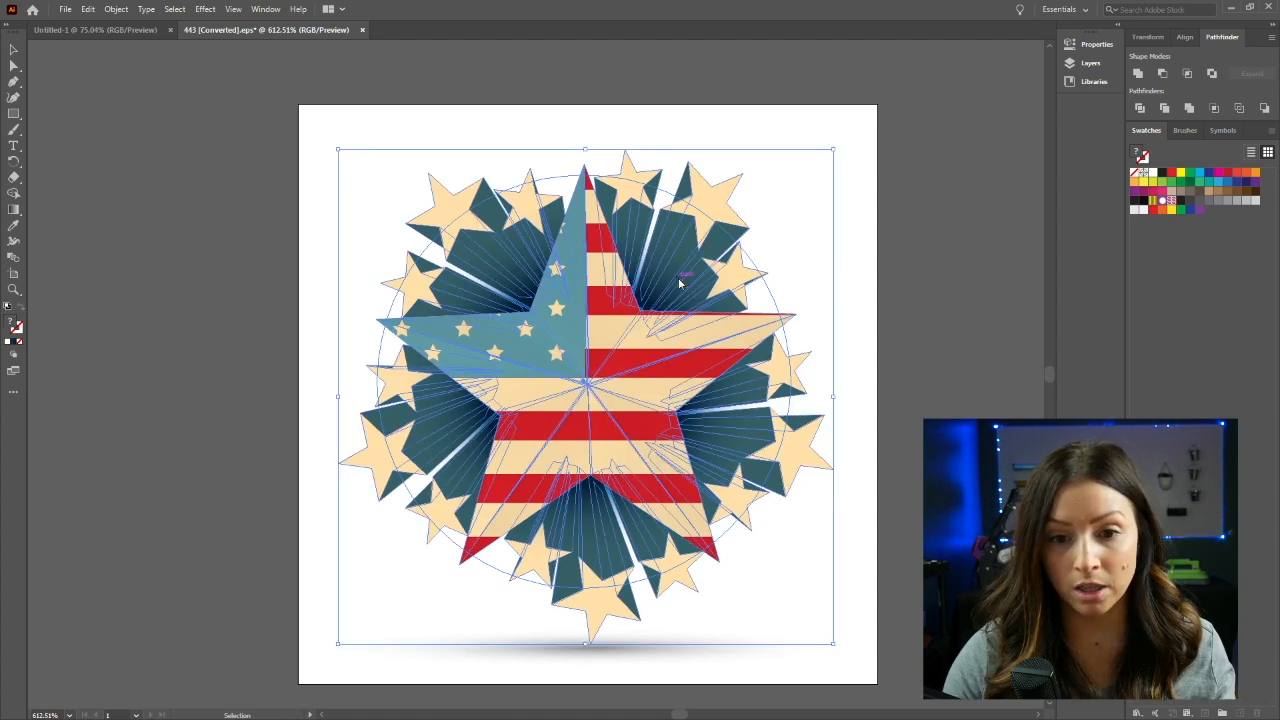
pyautogui.rightClick(679, 284)
pyautogui.click(727, 393)
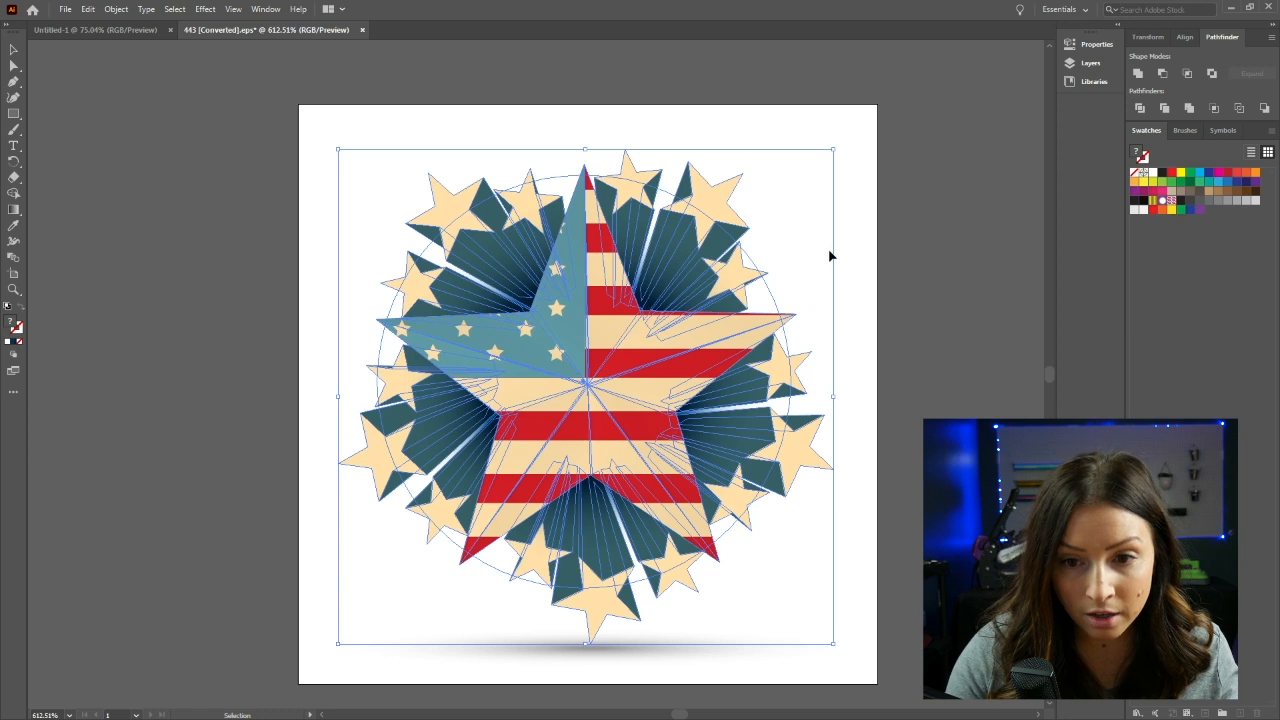
pyautogui.click(803, 271)
pyautogui.rightClick(691, 286)
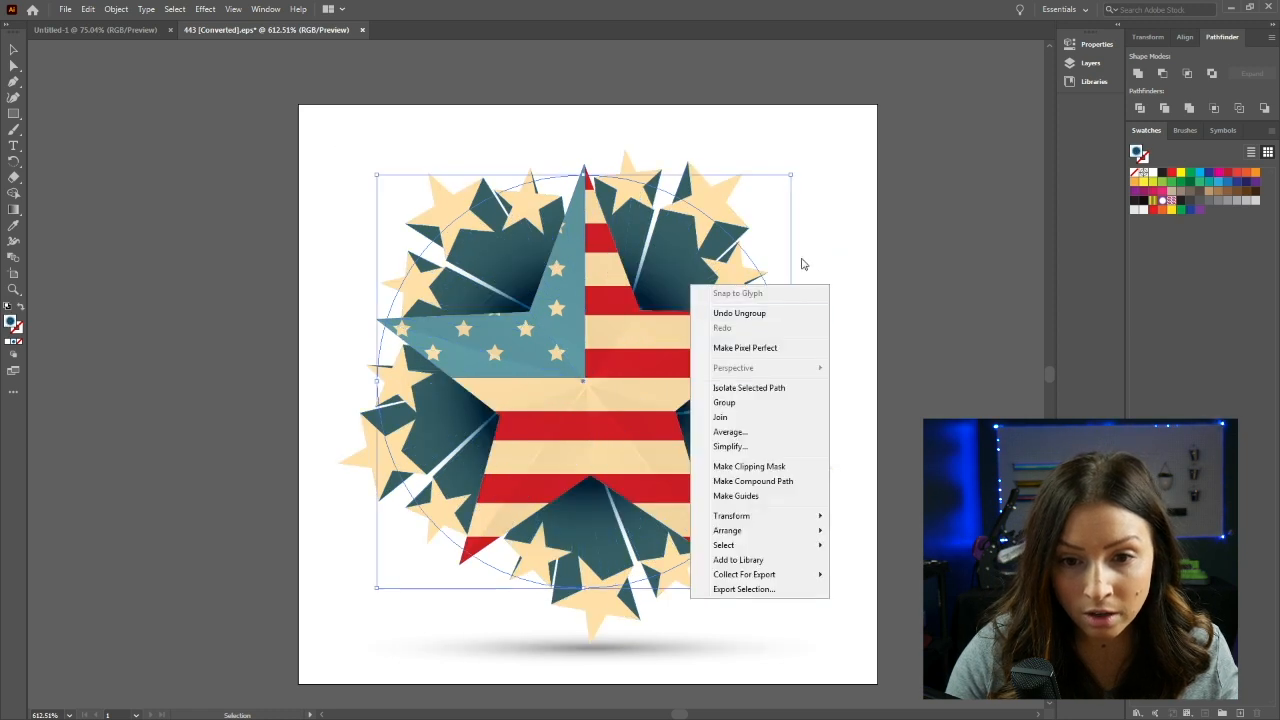
pyautogui.click(819, 234)
pyautogui.moveTo(768, 287); pyautogui.dragTo(863, 271)
pyautogui.press('Delete')
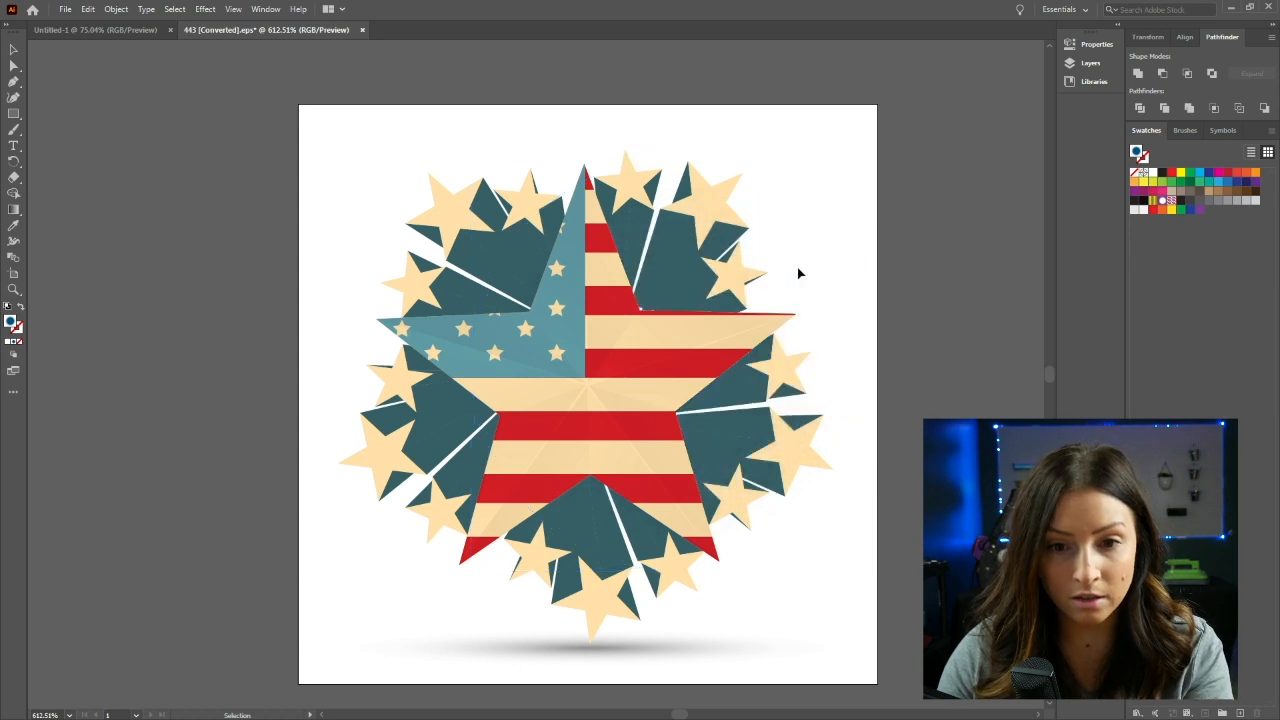
# Step: Ungroup the clusters of small stars and teal rays at the large star's upper-right and right sides
pyautogui.click(679, 273)
pyautogui.rightClick(679, 273)
pyautogui.click(808, 221)
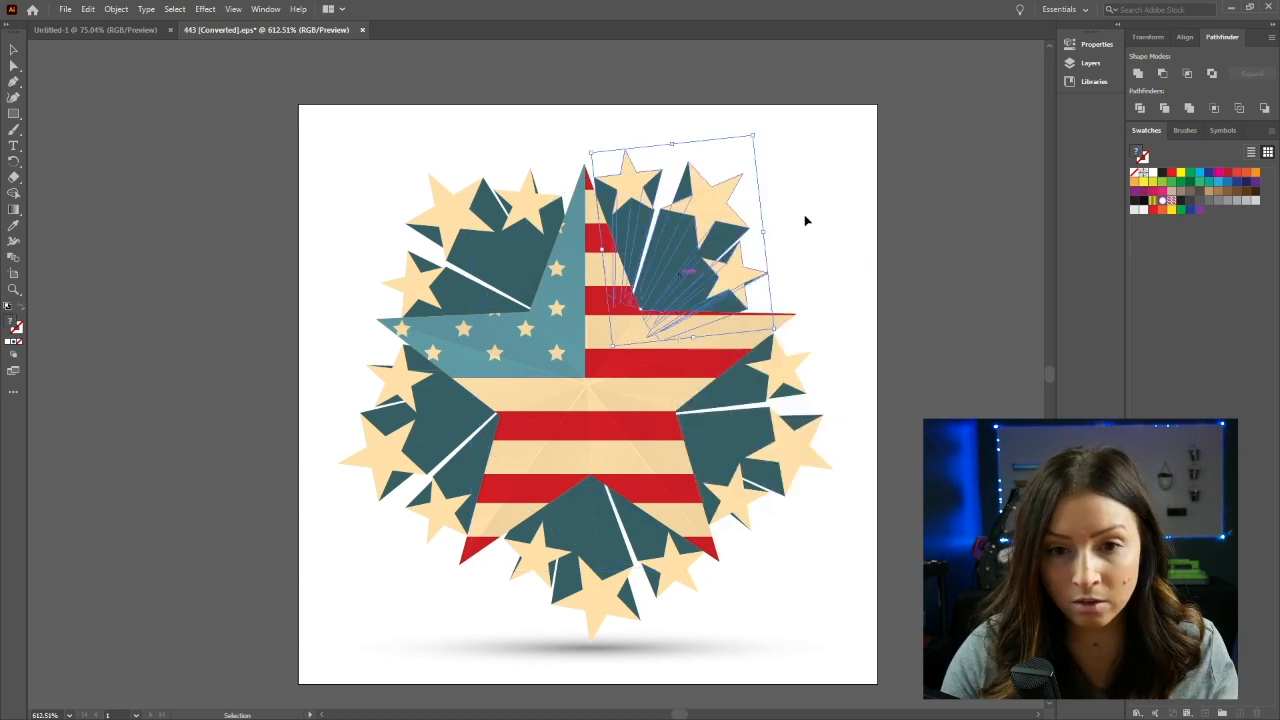
pyautogui.click(720, 204)
pyautogui.rightClick(716, 198)
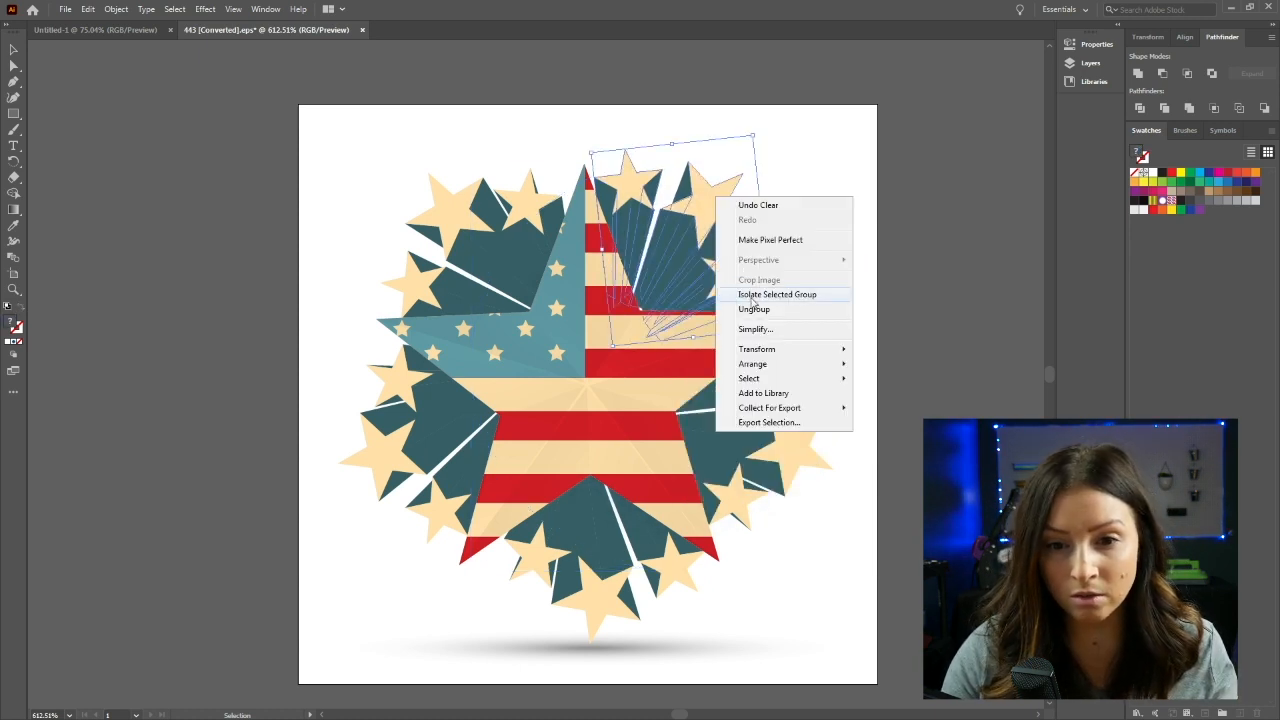
pyautogui.click(754, 310)
pyautogui.click(791, 220)
pyautogui.click(789, 372)
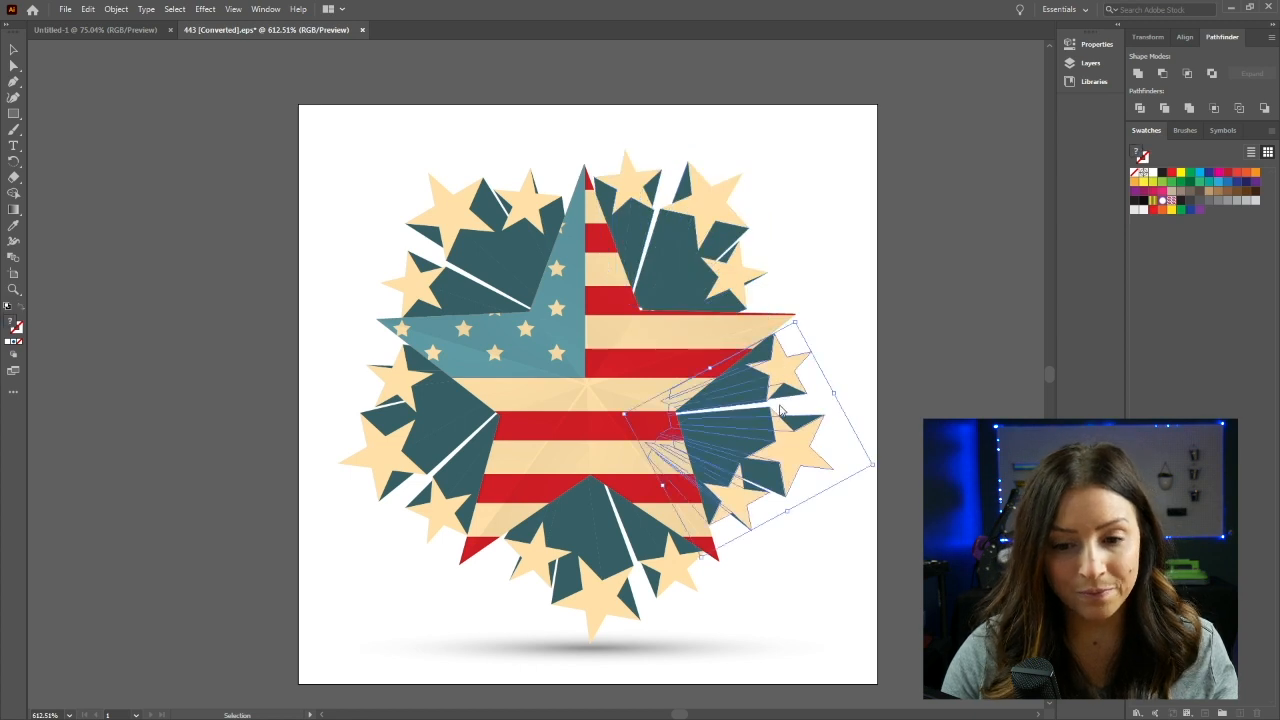
pyautogui.rightClick(780, 406)
pyautogui.click(820, 518)
# Step: Delete the grey gradient shadow ellipse beneath the star artwork
pyautogui.click(611, 532)
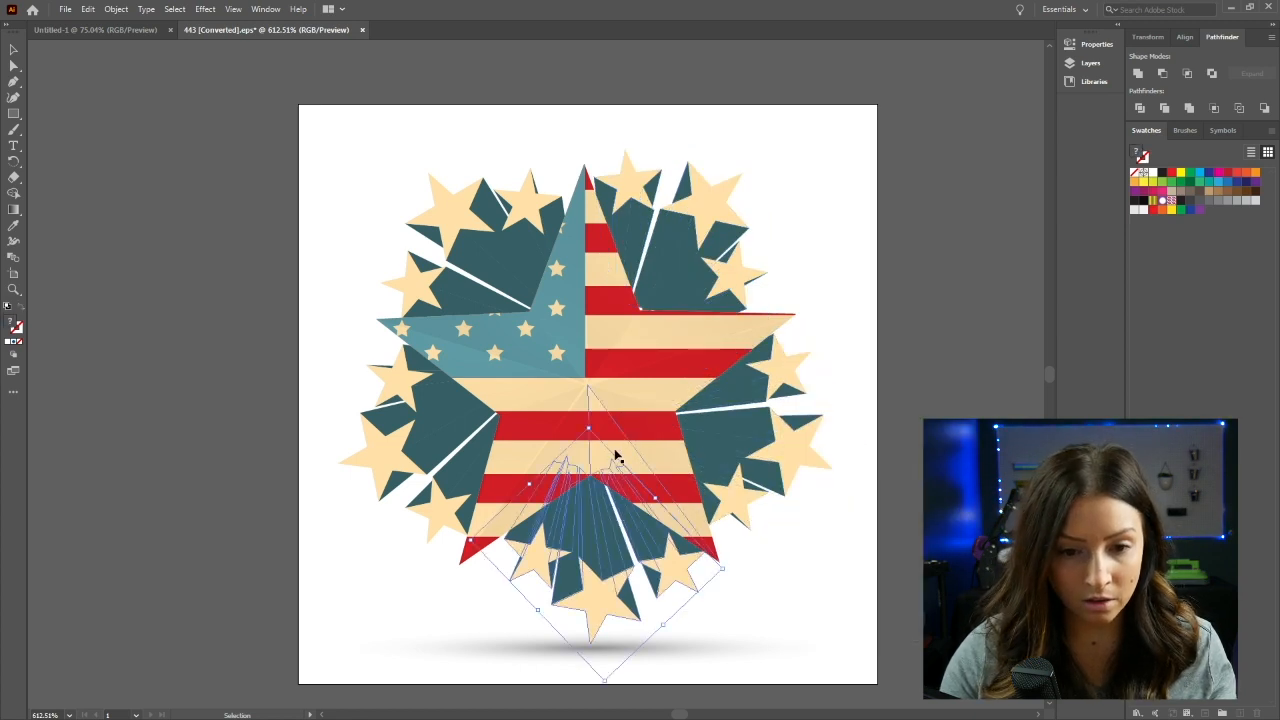
pyautogui.hotkey('ctrl', 'y')
pyautogui.hotkey('ctrl', 'y')
pyautogui.click(623, 652)
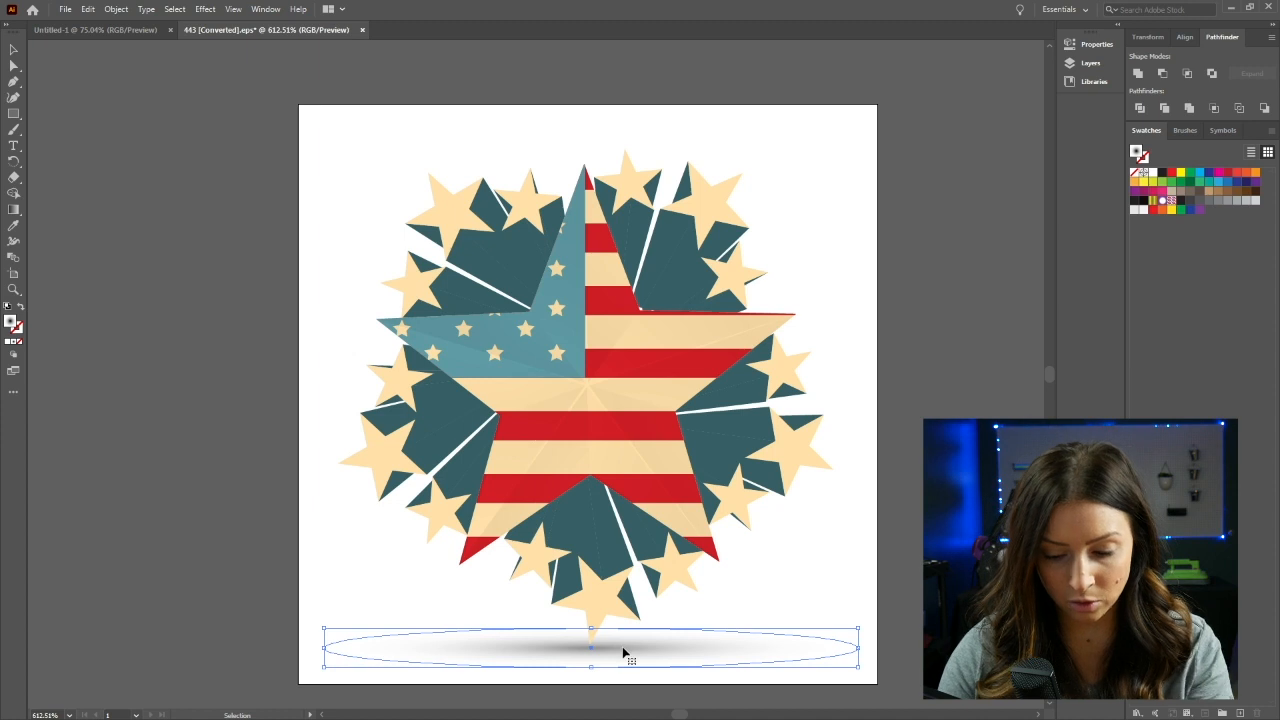
pyautogui.press('Delete')
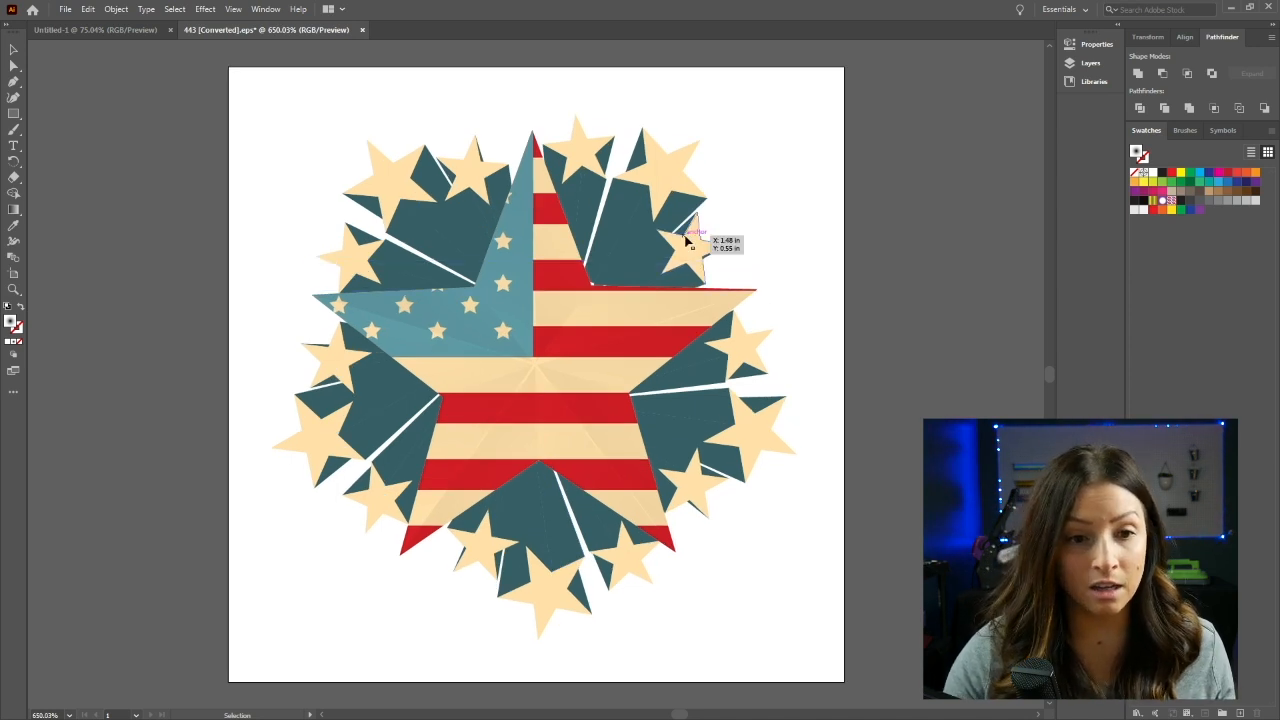
# Step: Try rotating the upper-right cluster of stars and rays counterclockwise, and undo the rotation
pyautogui.click(684, 242)
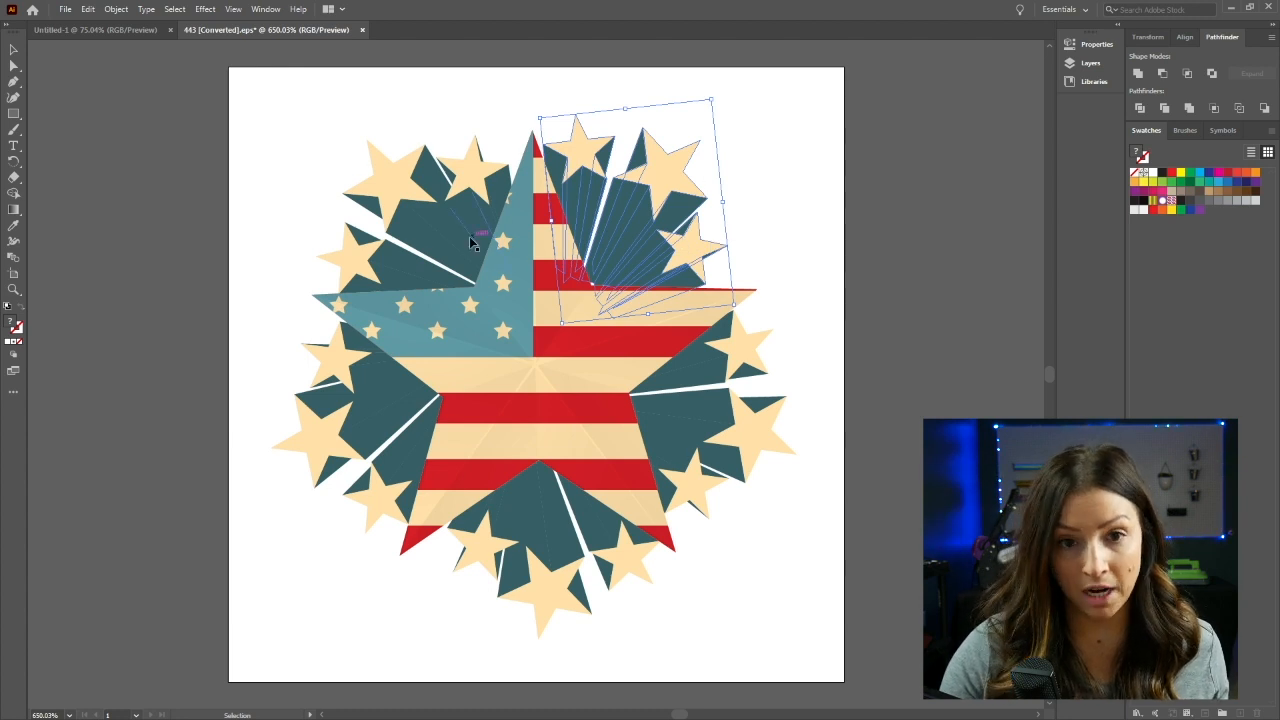
pyautogui.click(752, 190)
pyautogui.click(677, 184)
pyautogui.moveTo(718, 97); pyautogui.dragTo(664, 74)
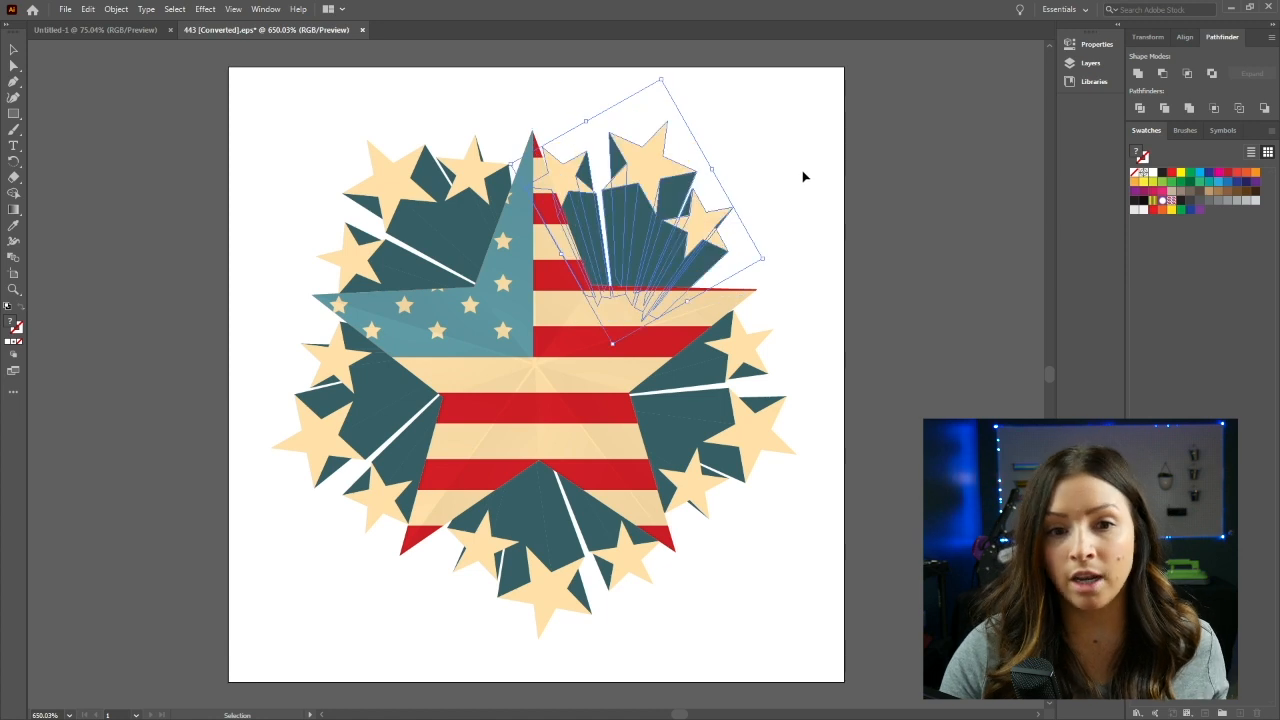
pyautogui.hotkey('ctrl', 'z')
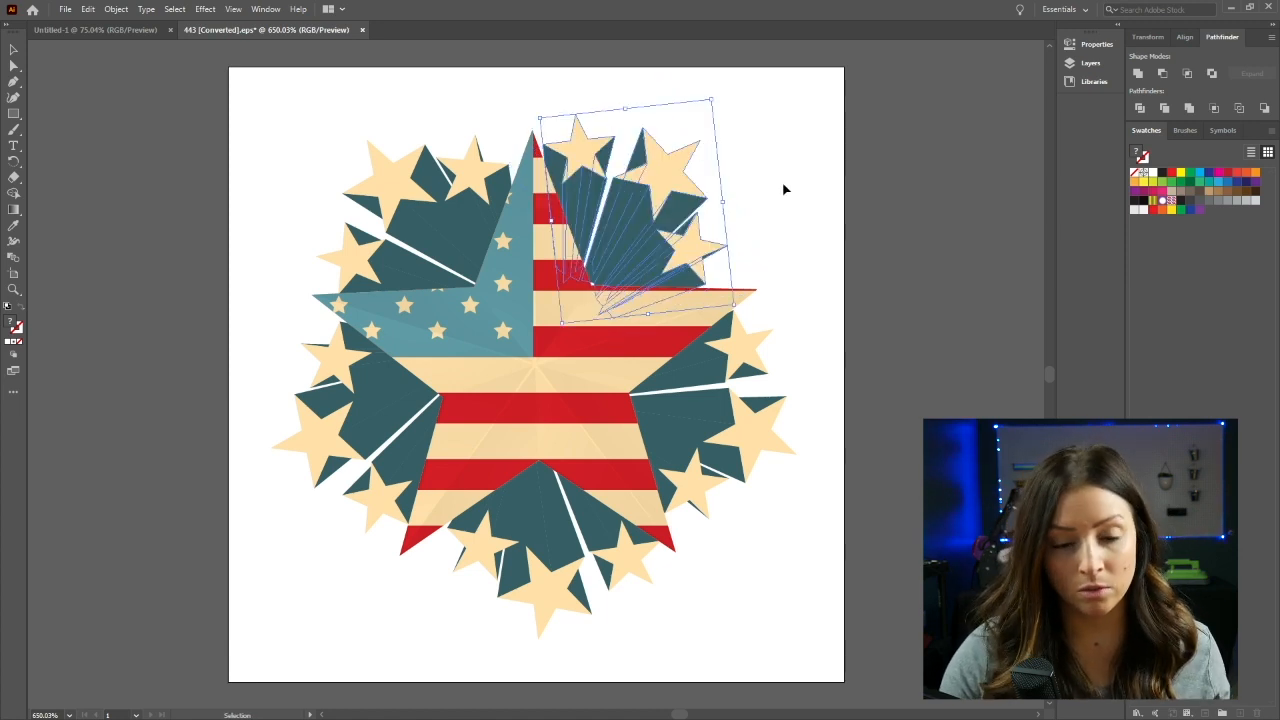
pyautogui.click(777, 194)
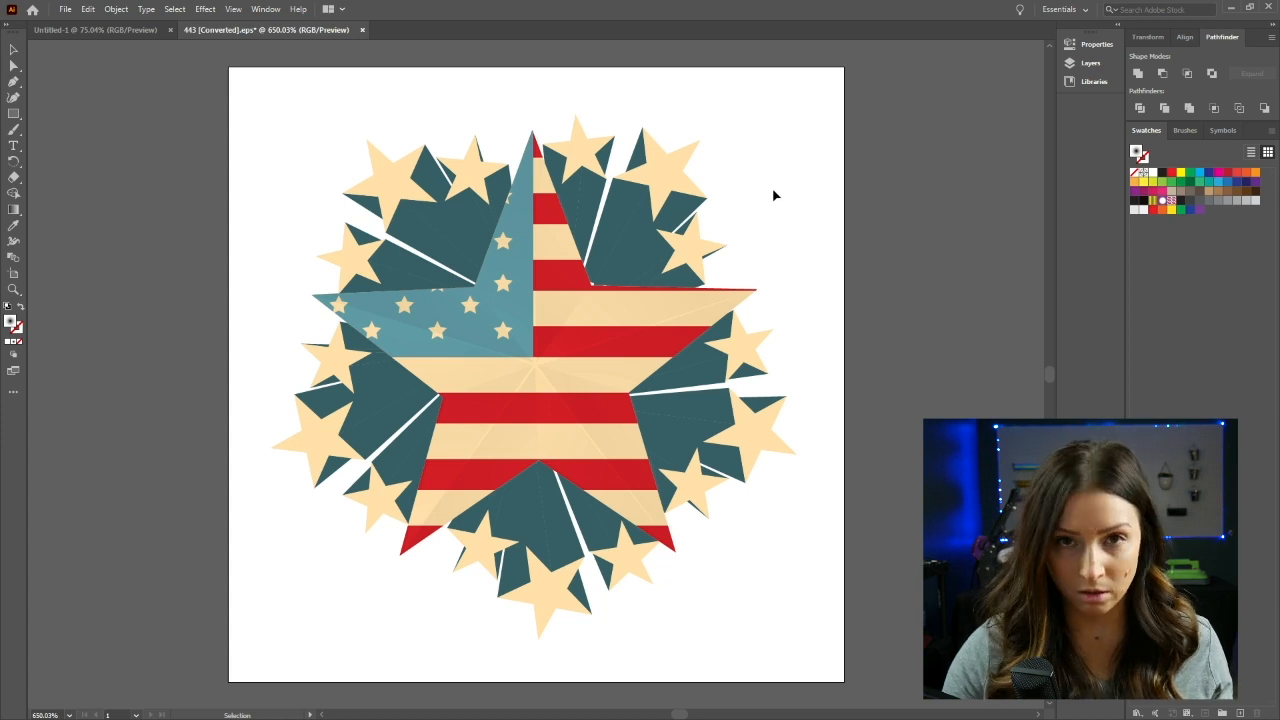
# Step: Ungroup the upper-right cluster into individual shapes and check the separation by selecting a single teal ray
pyautogui.click(642, 232)
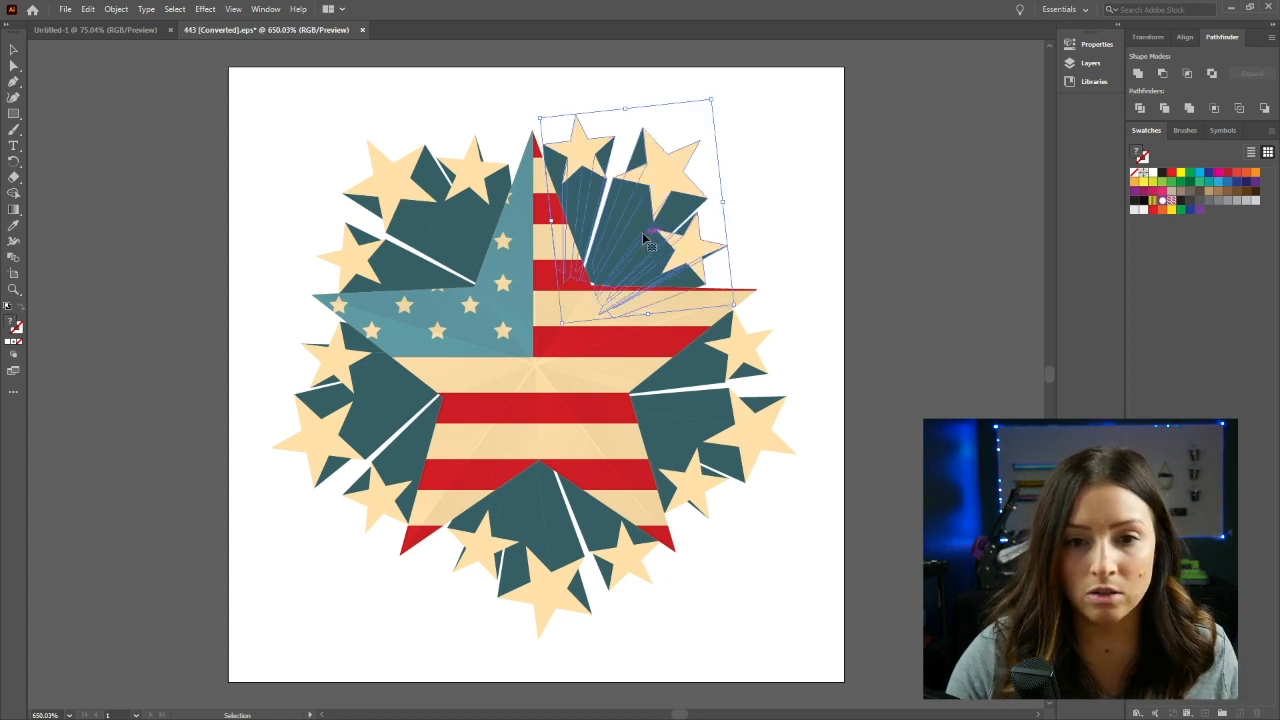
pyautogui.rightClick(642, 232)
pyautogui.click(684, 347)
pyautogui.click(777, 226)
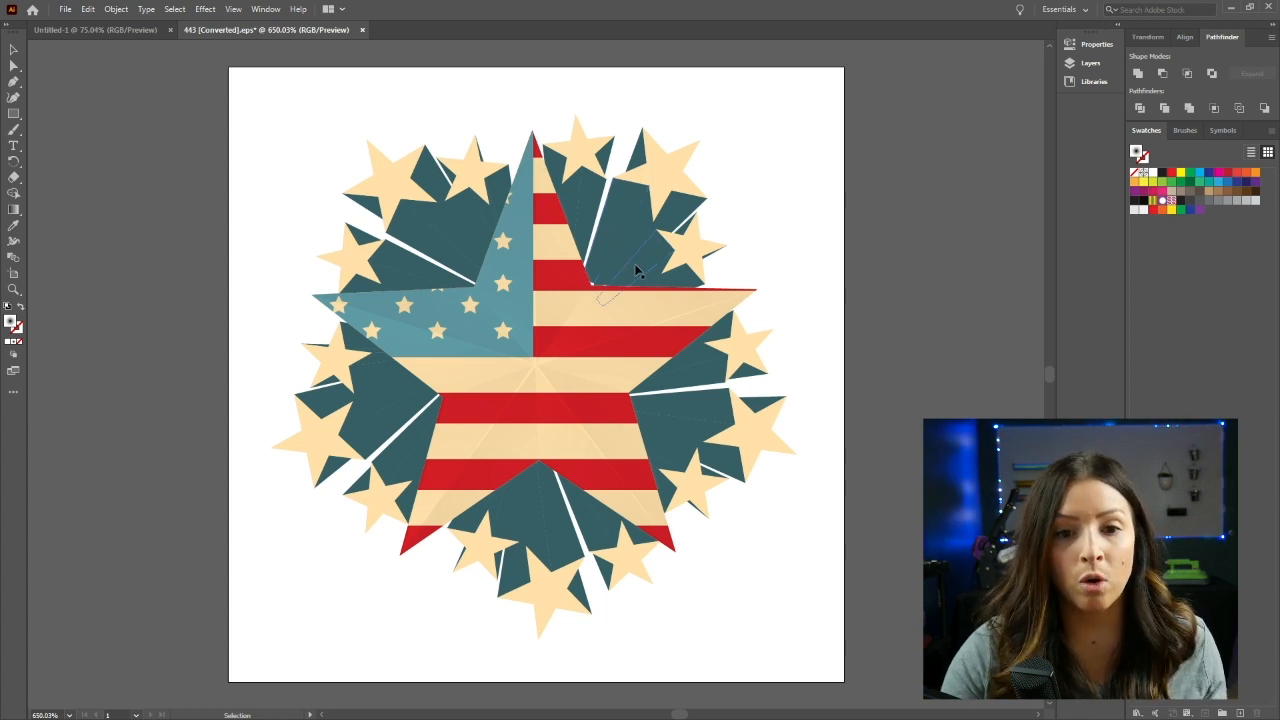
pyautogui.click(631, 222)
pyautogui.click(631, 222)
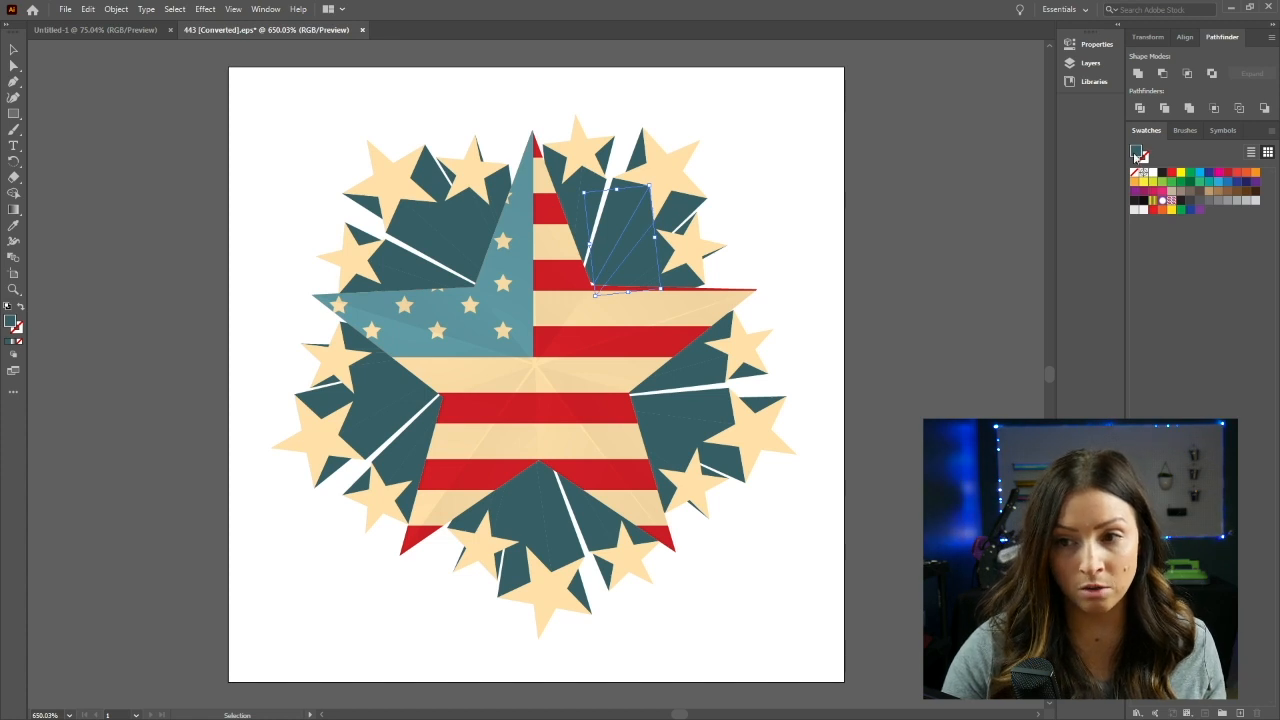
pyautogui.click(779, 226)
# Step: Select all teal ray shapes that share the same fill and stroke as one ray in the upper-right cluster
pyautogui.click(627, 242)
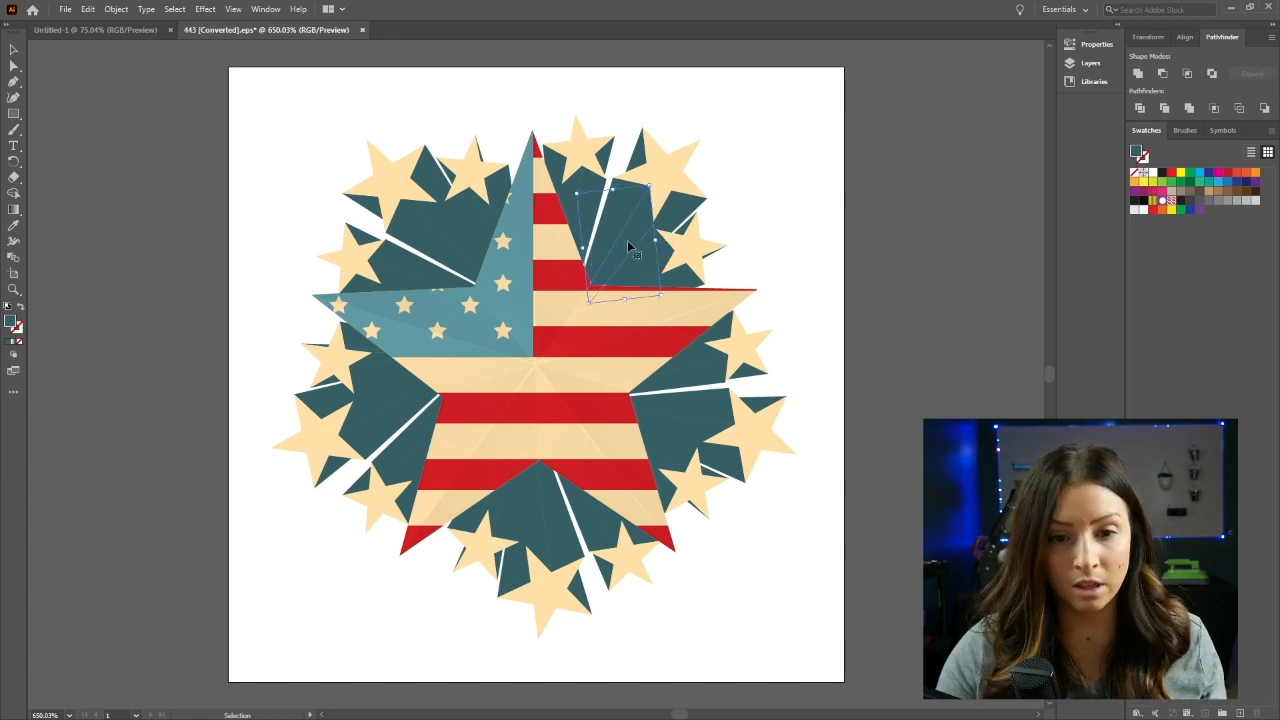
pyautogui.click(174, 9)
pyautogui.moveTo(283, 140)
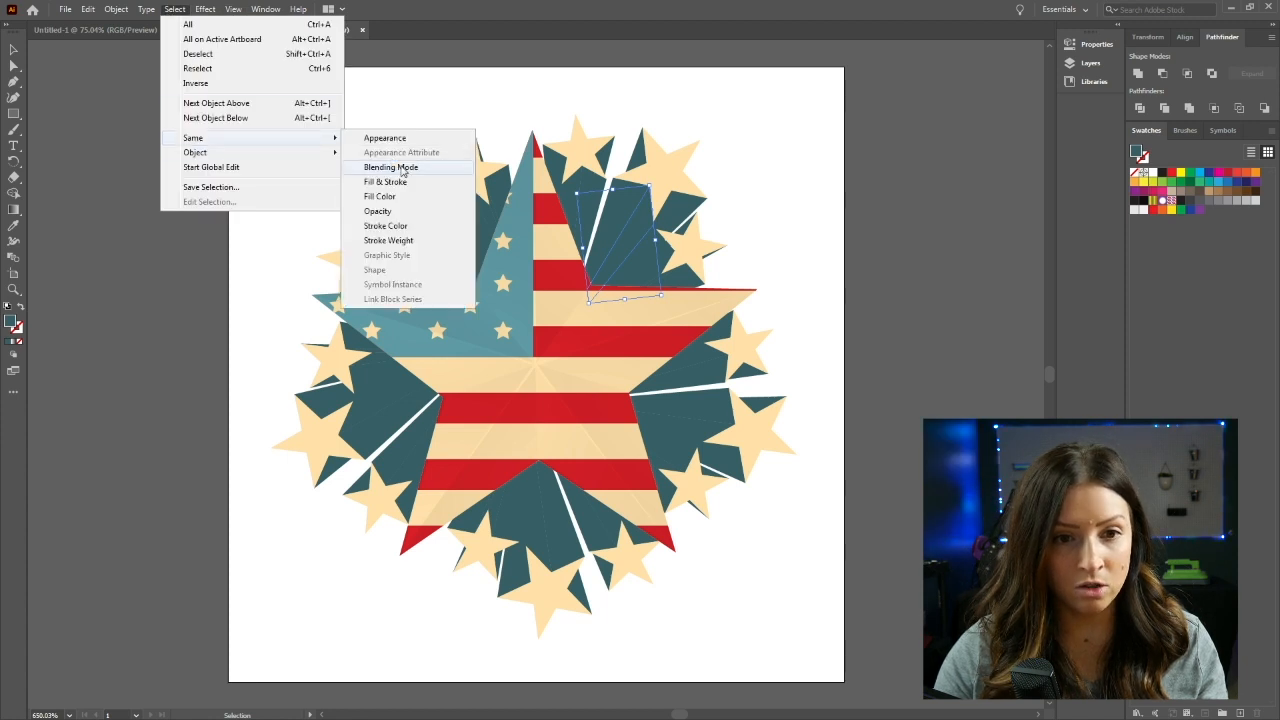
pyautogui.click(401, 184)
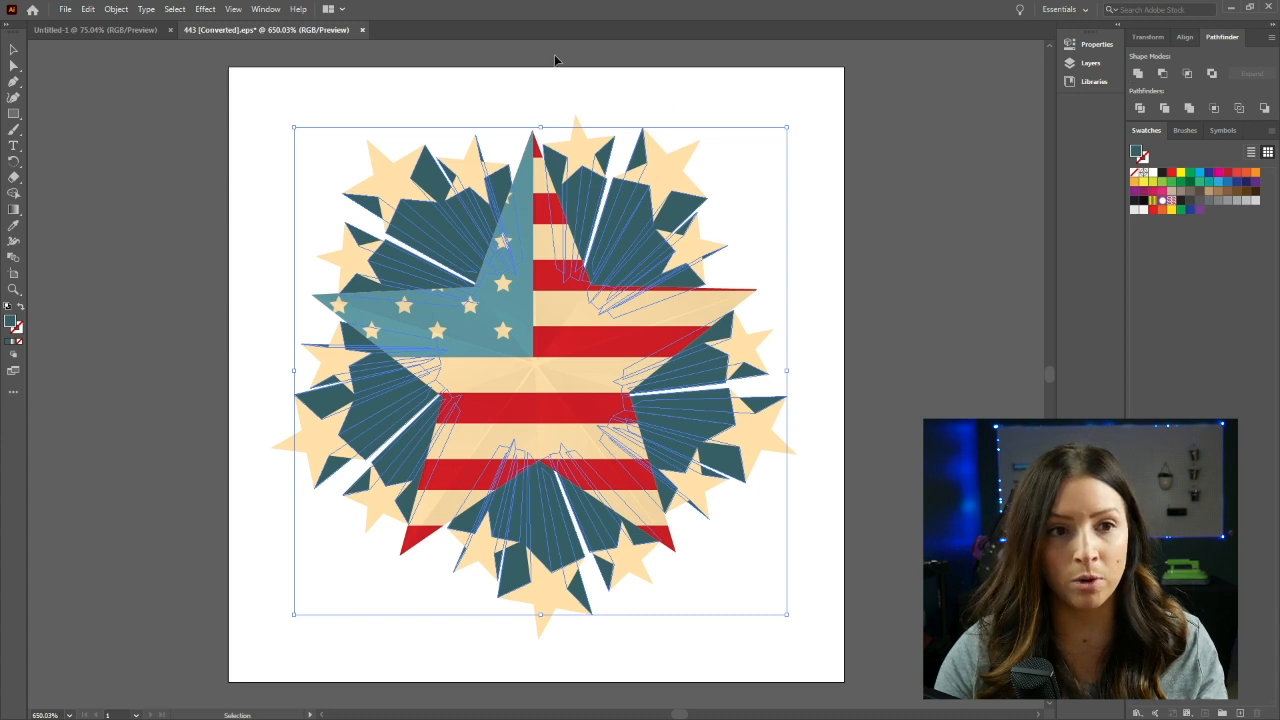
pyautogui.click(266, 10)
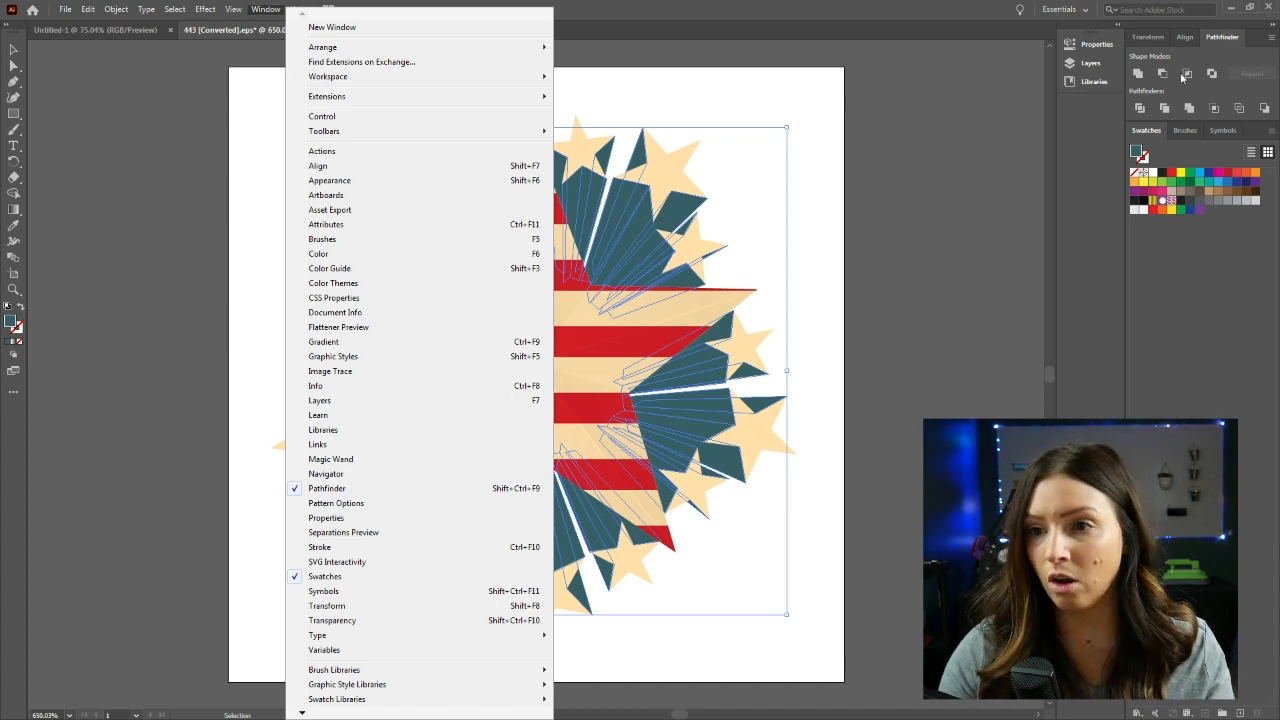
# Step: Select all the teal ray shapes that share the same color and unite them into a single shape
pyautogui.click(616, 208)
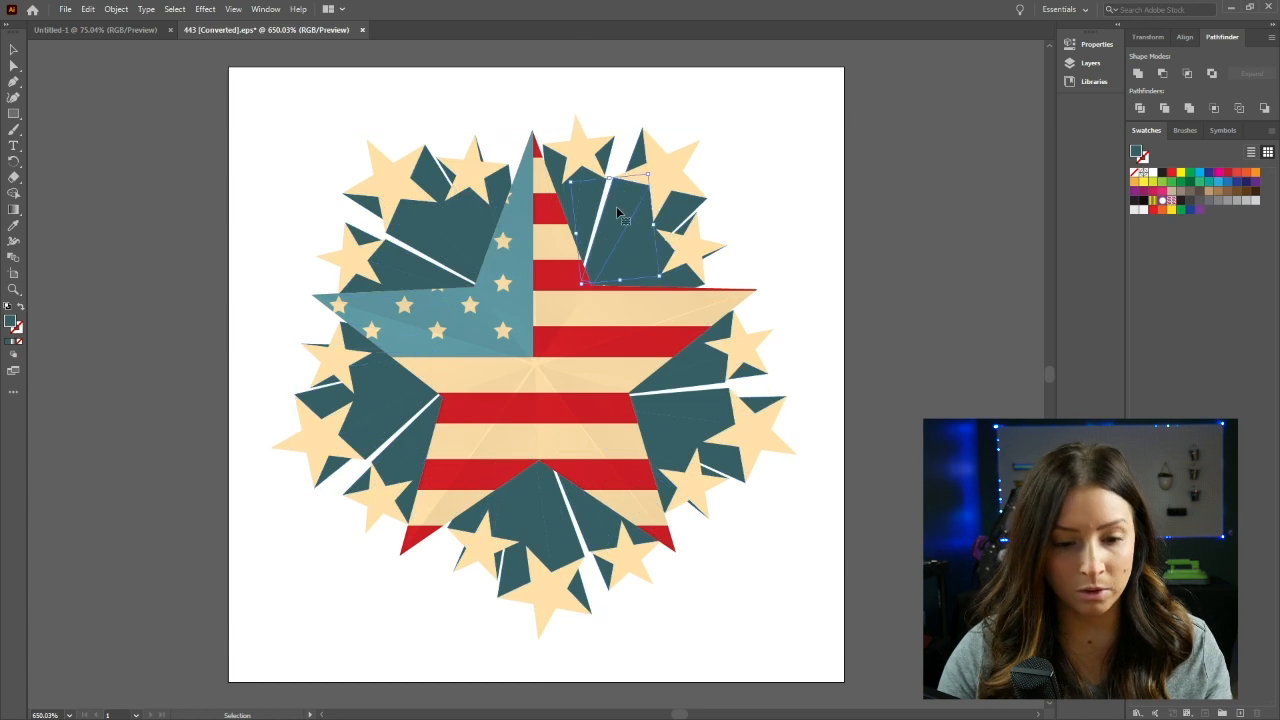
pyautogui.click(204, 9)
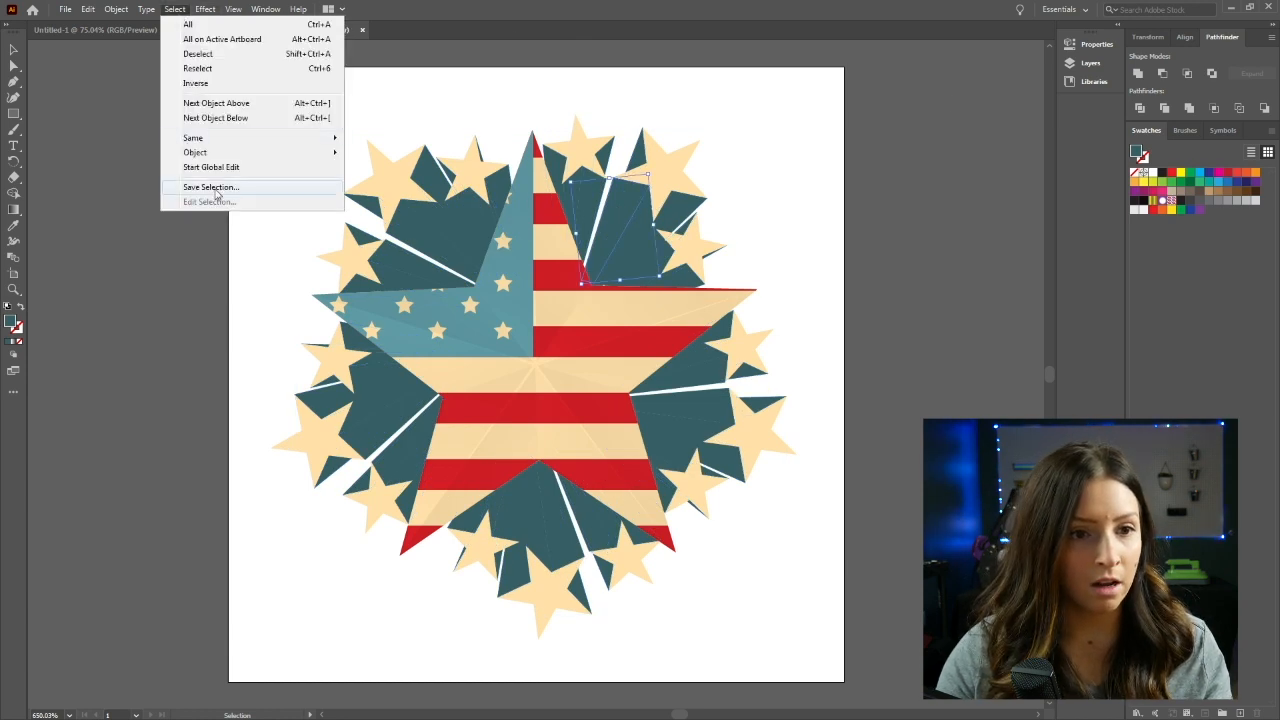
pyautogui.moveTo(230, 140)
pyautogui.click(380, 196)
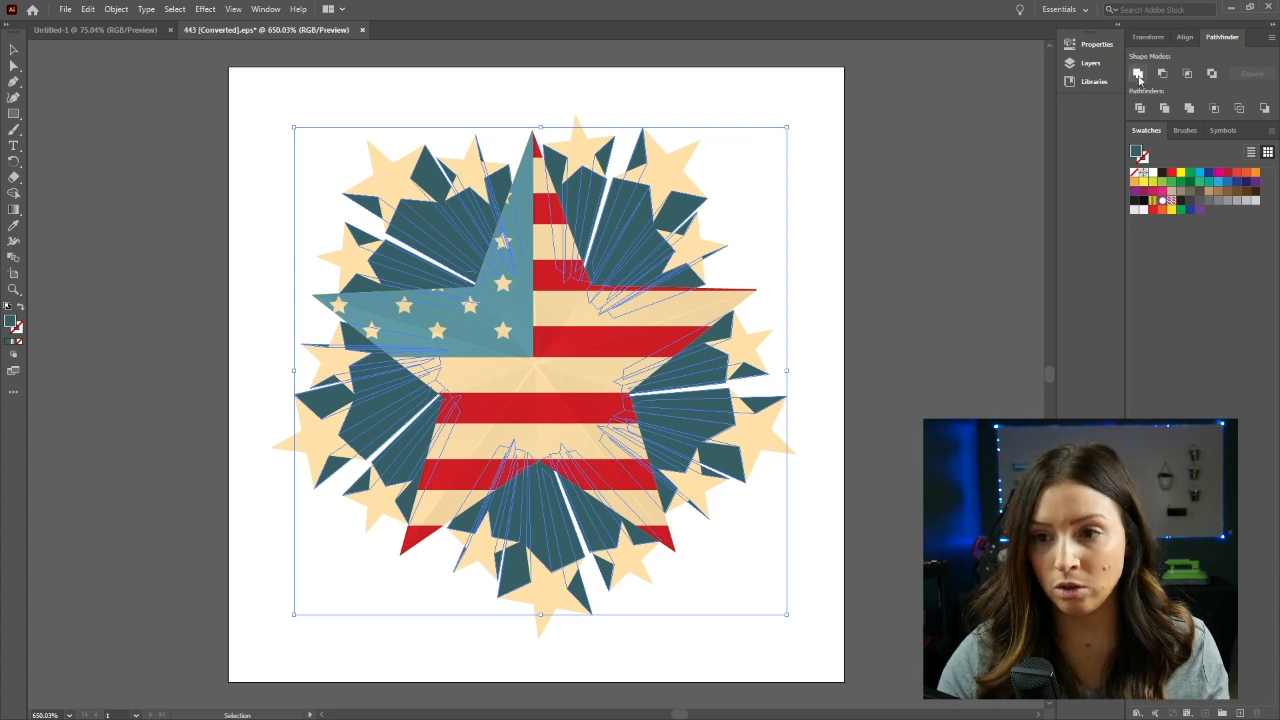
pyautogui.click(1137, 74)
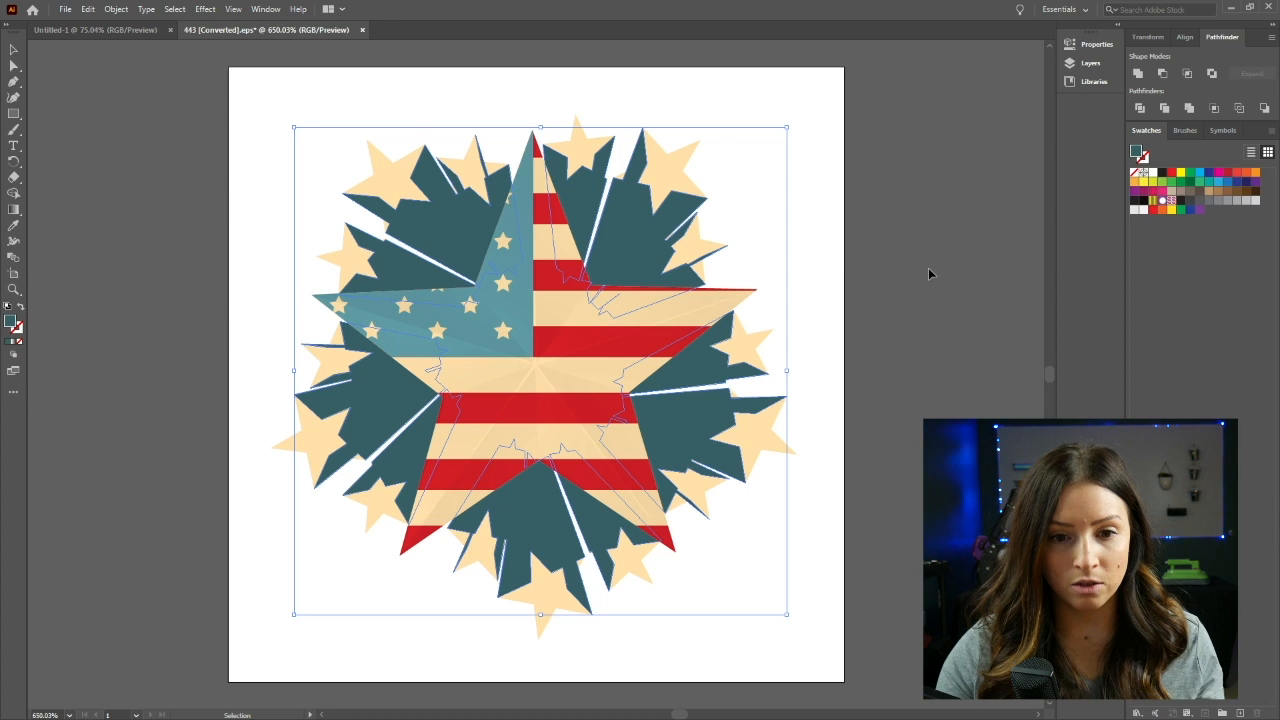
pyautogui.click(888, 265)
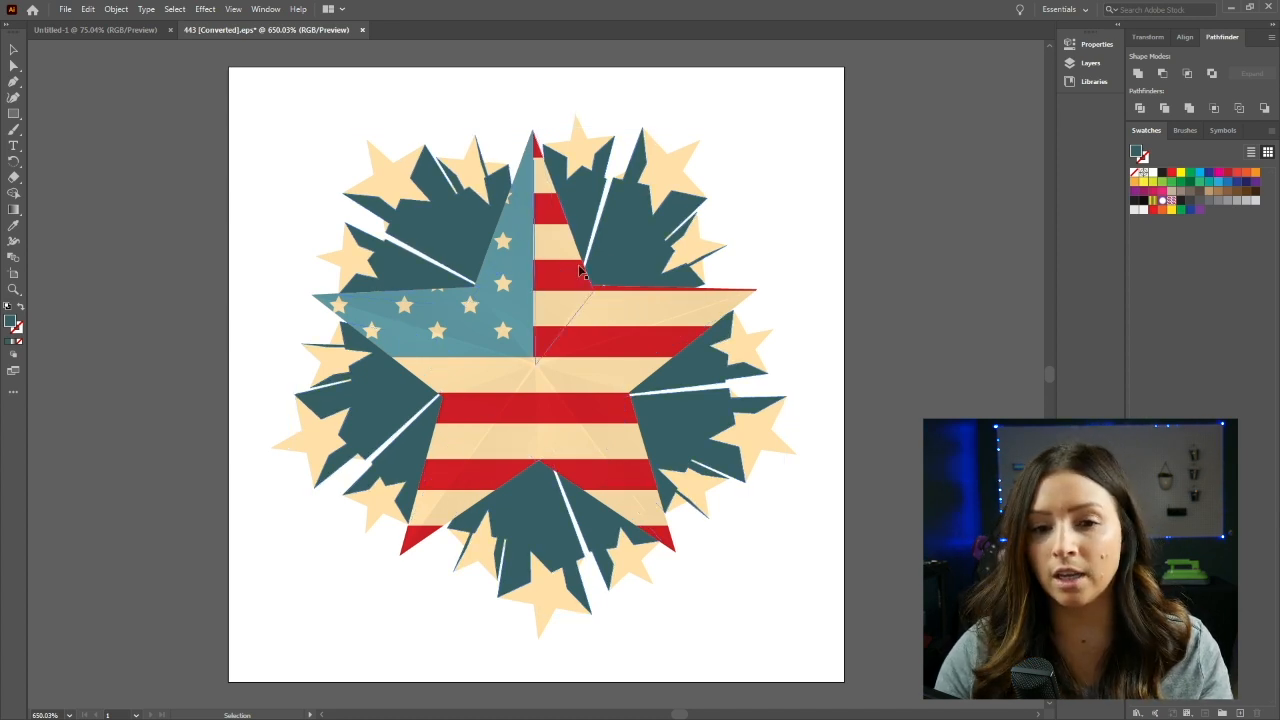
pyautogui.click(660, 205)
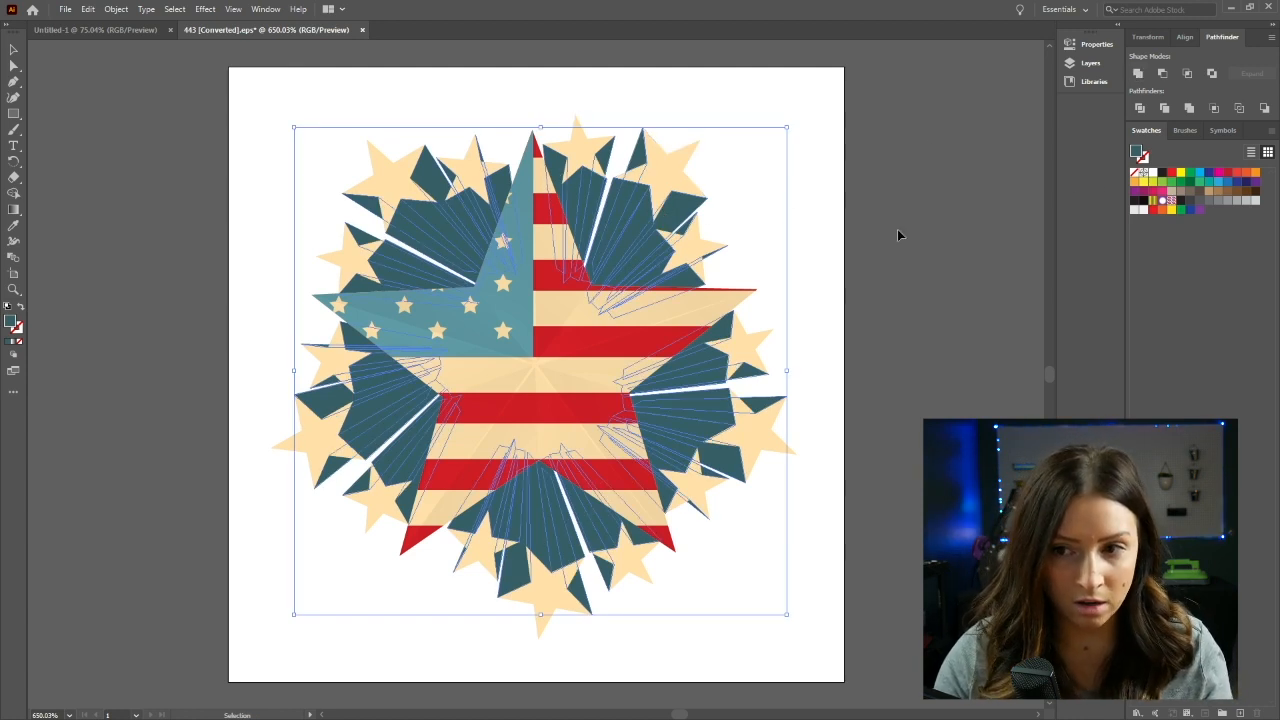
pyautogui.click(1138, 73)
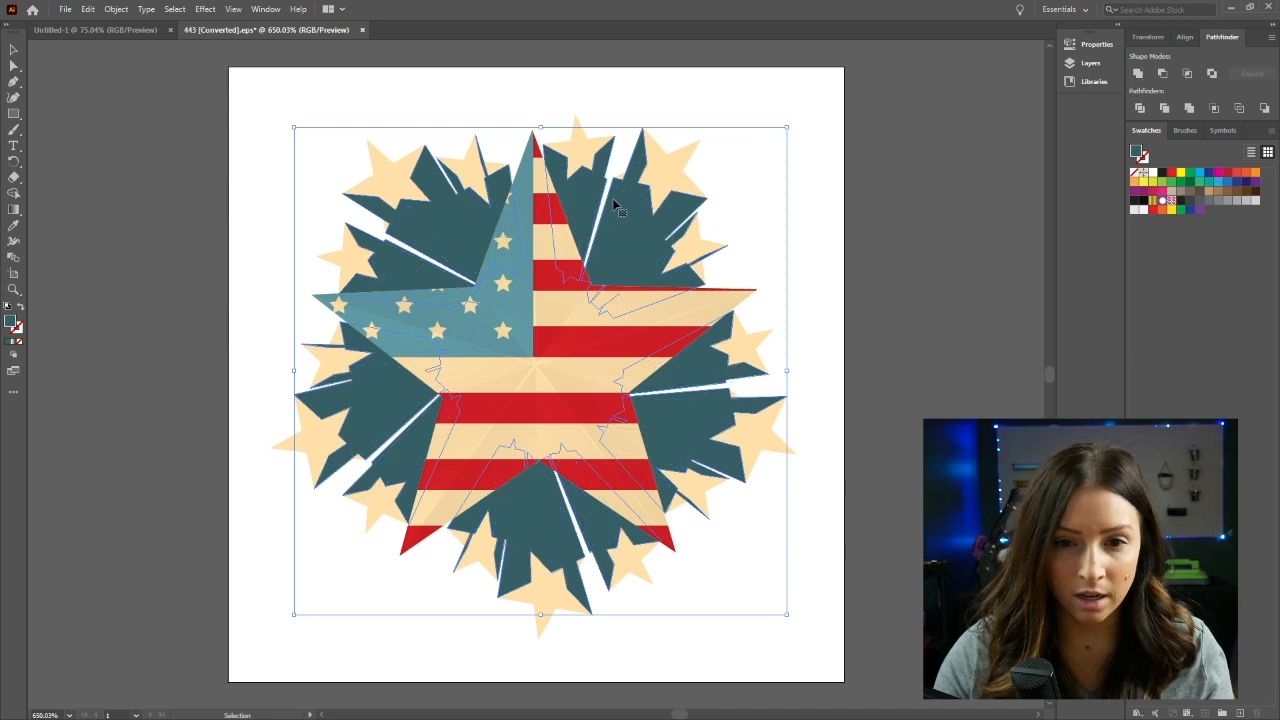
# Step: Send the united teal ray shape to the back, behind all the surrounding cream stars
pyautogui.rightClick(617, 243)
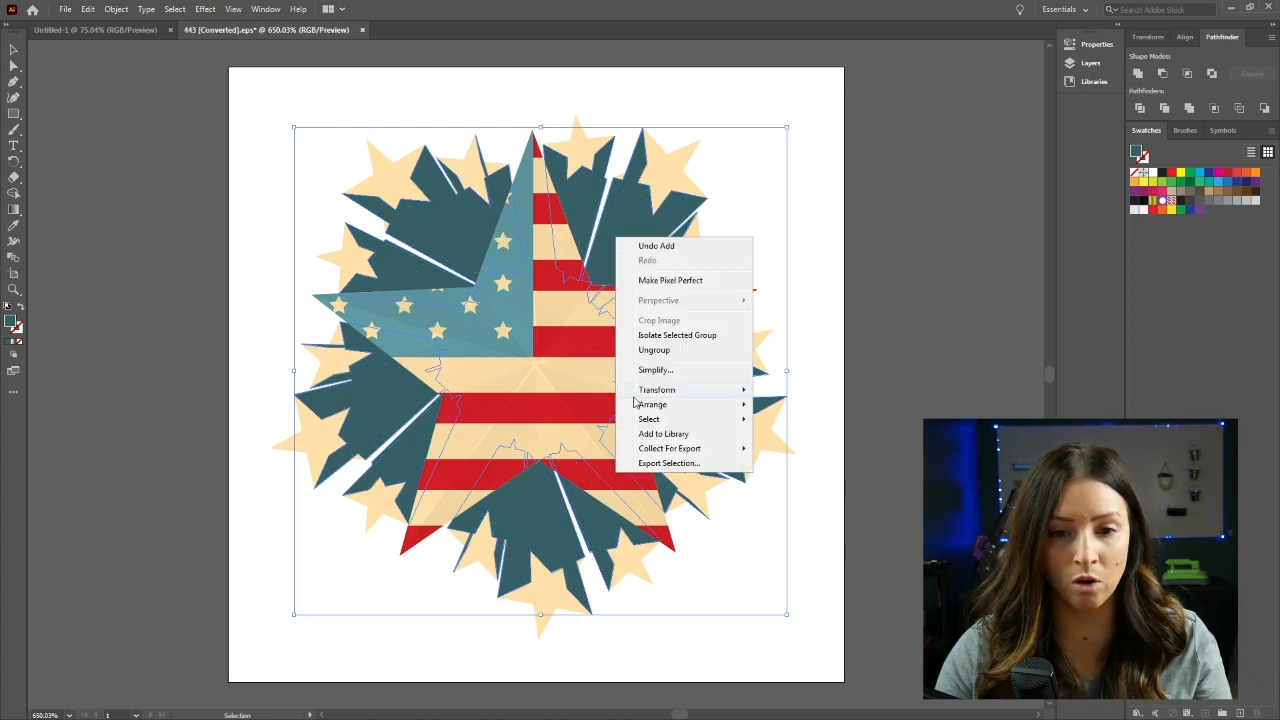
pyautogui.moveTo(650, 404)
pyautogui.click(796, 451)
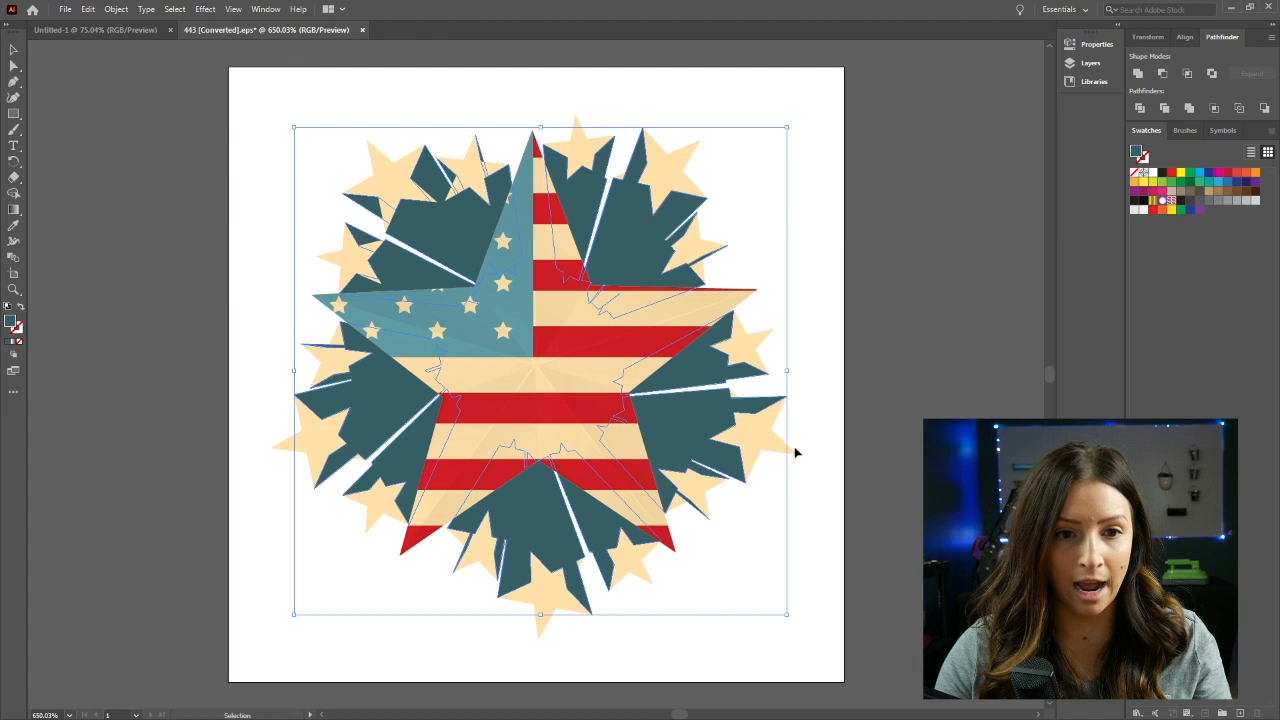
pyautogui.click(797, 260)
pyautogui.click(629, 205)
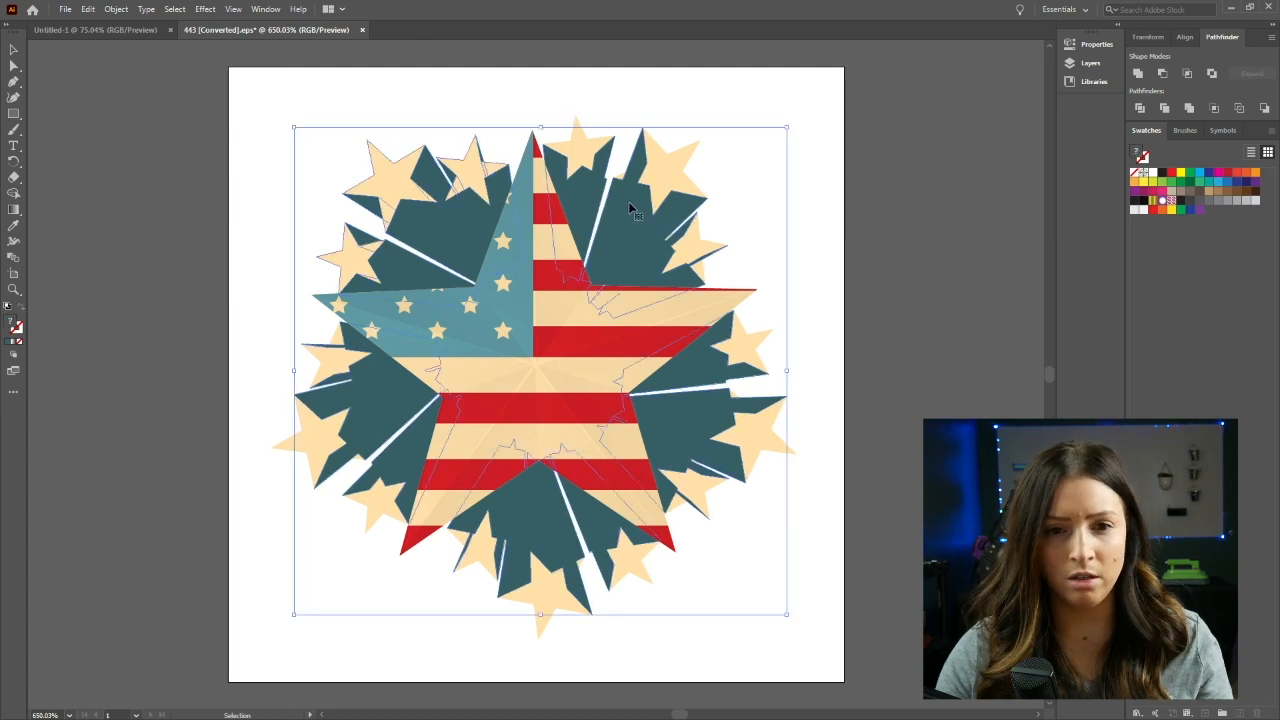
pyautogui.rightClick(629, 204)
pyautogui.moveTo(680, 372)
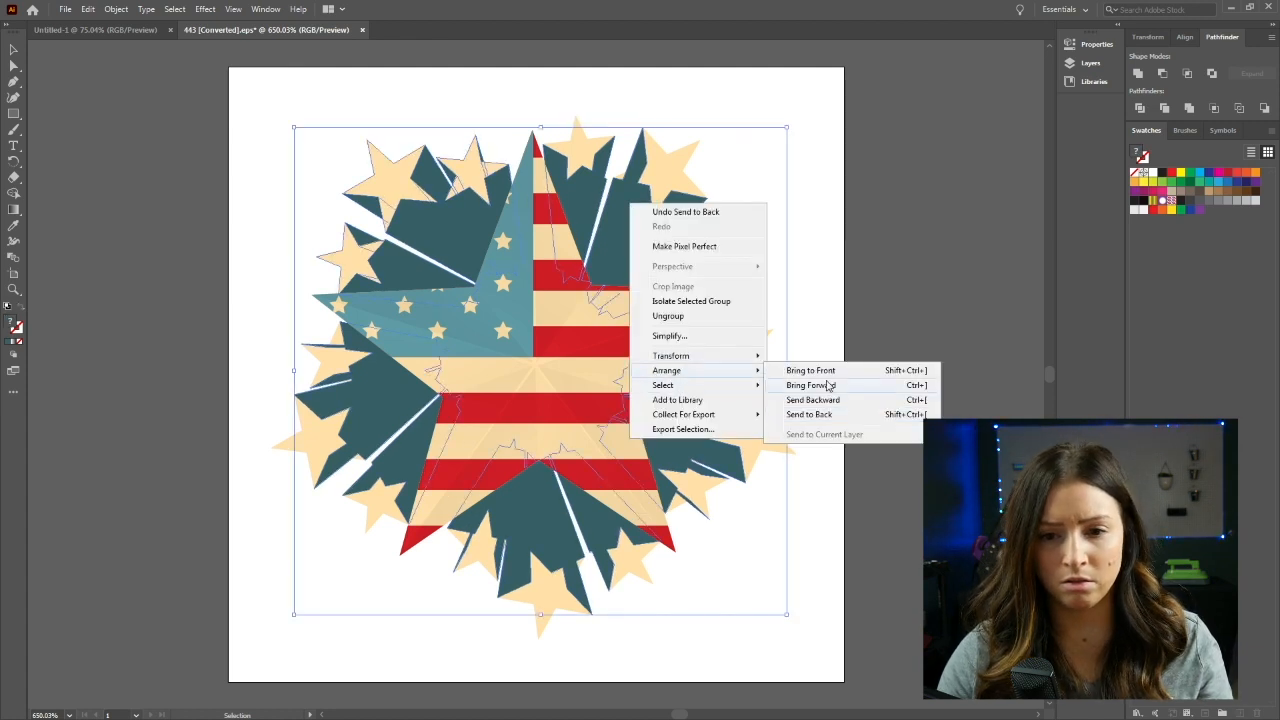
pyautogui.click(836, 416)
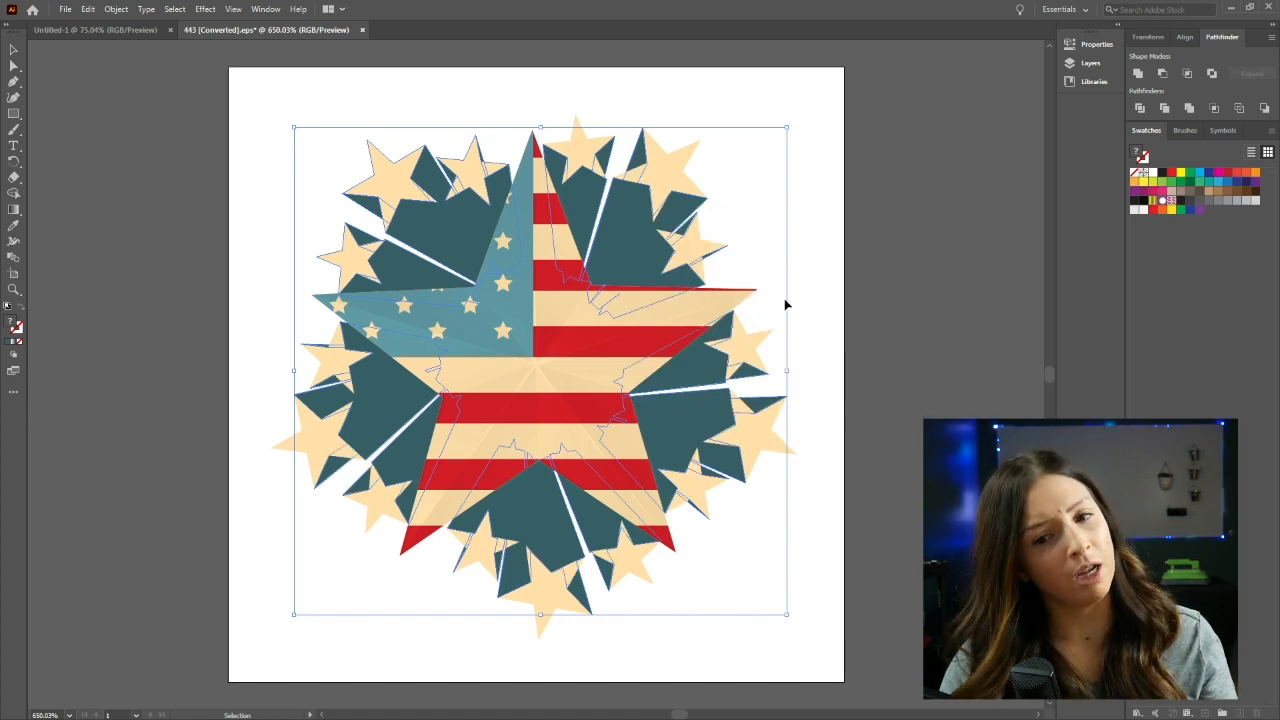
pyautogui.click(725, 209)
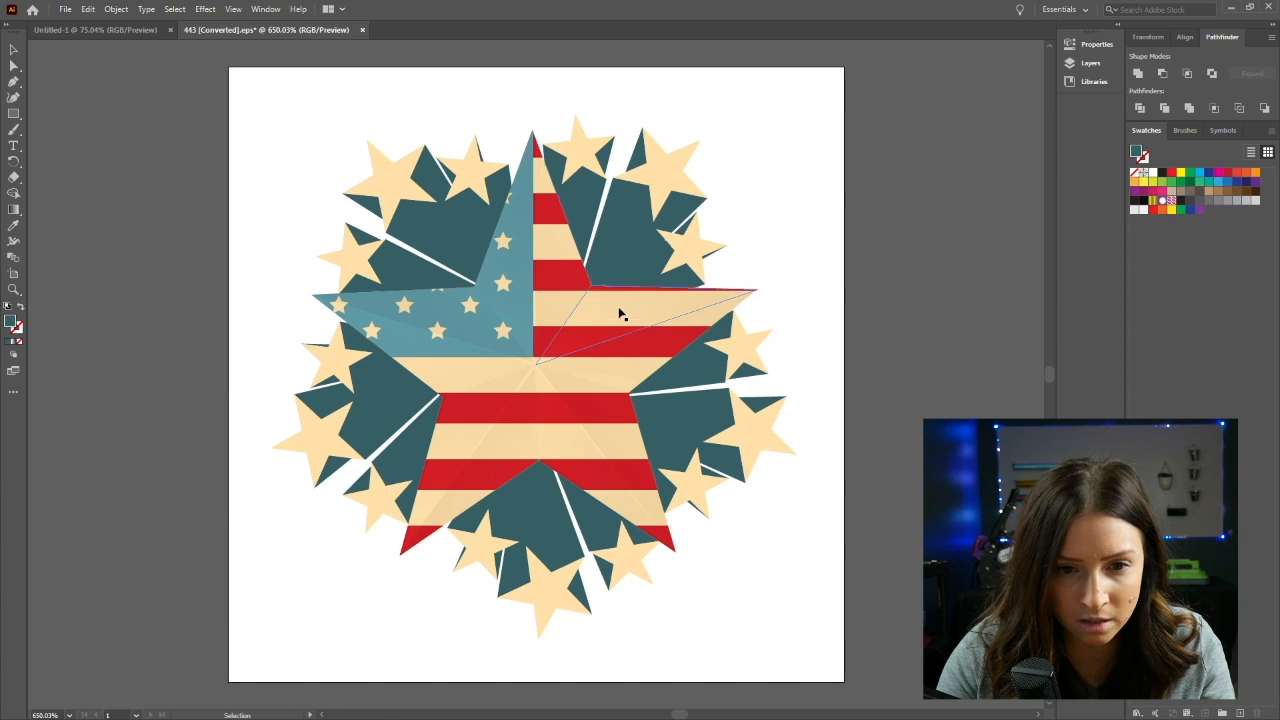
# Step: Remove the group of triangular shading overlays from the central flag star
pyautogui.click(551, 425)
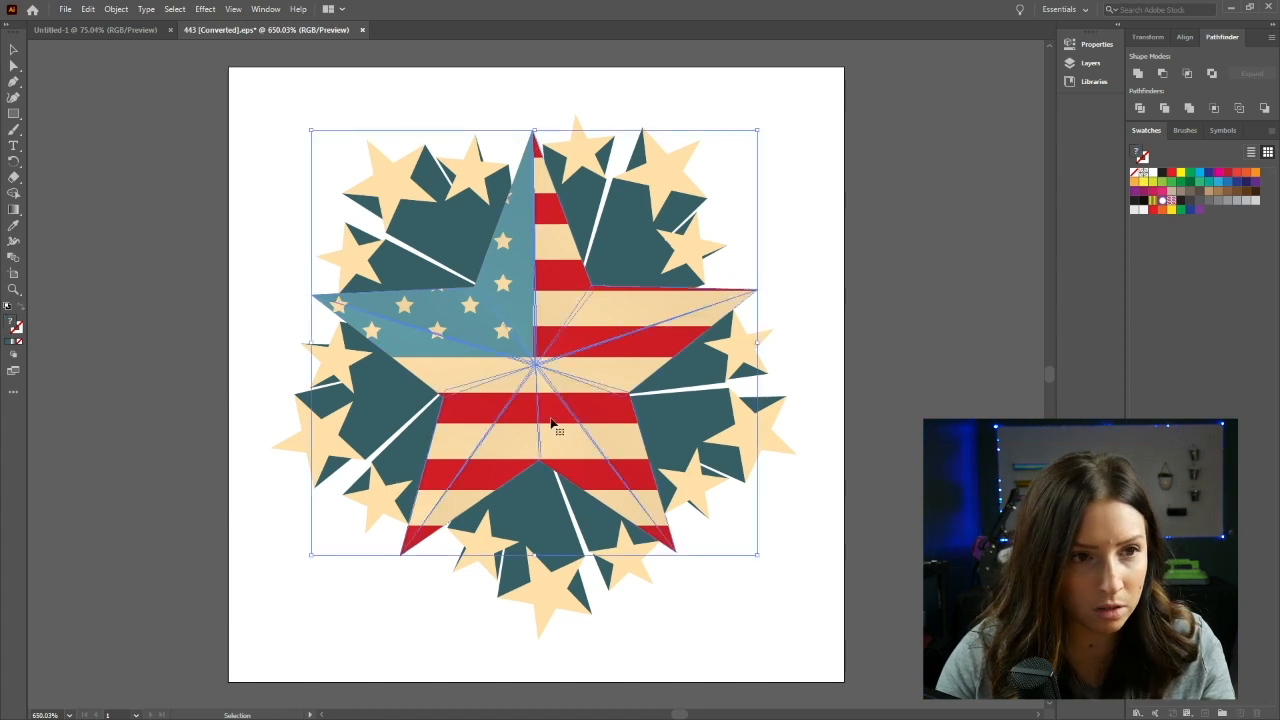
pyautogui.rightClick(556, 409)
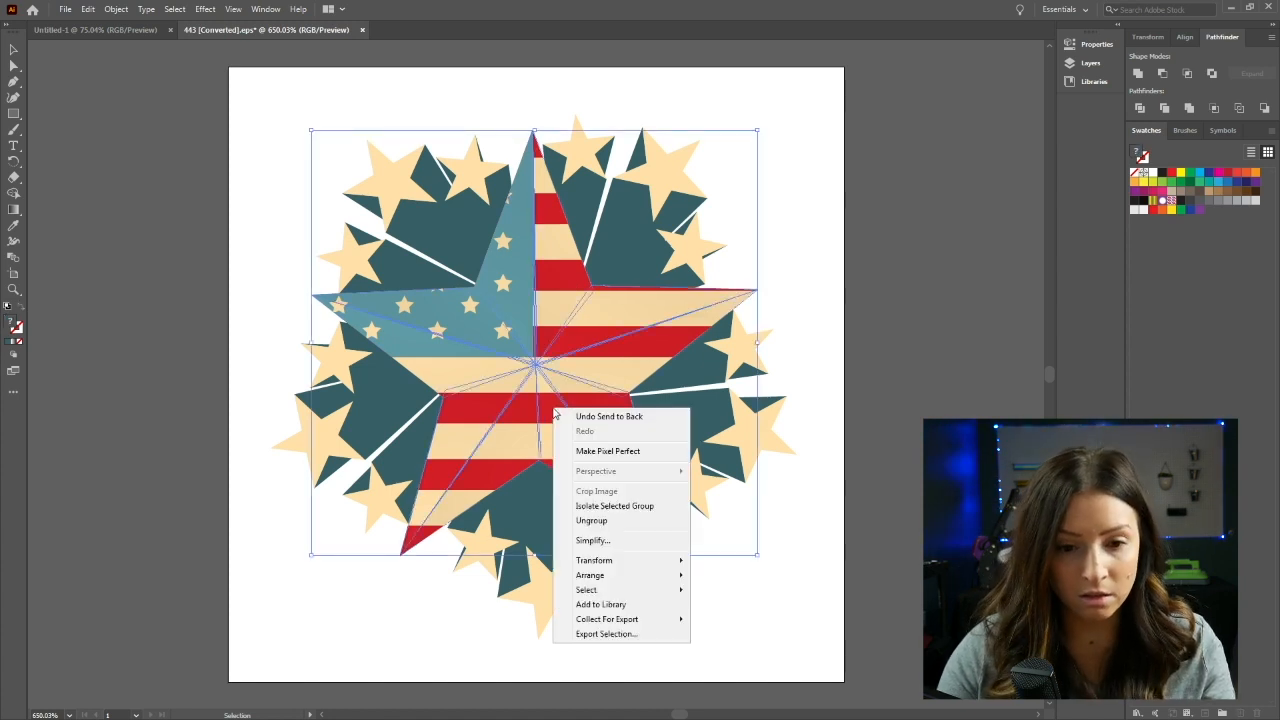
pyautogui.click(600, 522)
pyautogui.click(820, 333)
pyautogui.click(577, 347)
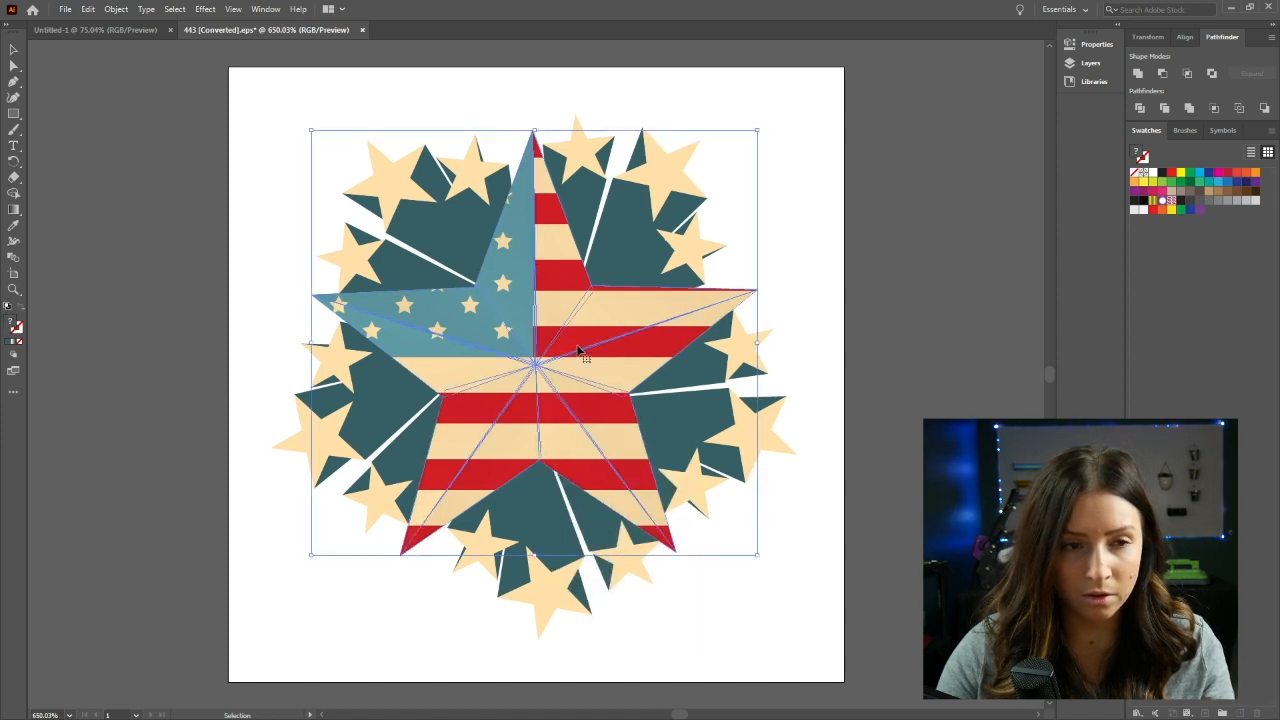
pyautogui.hotkey('ctrl', 'shift', 'a')
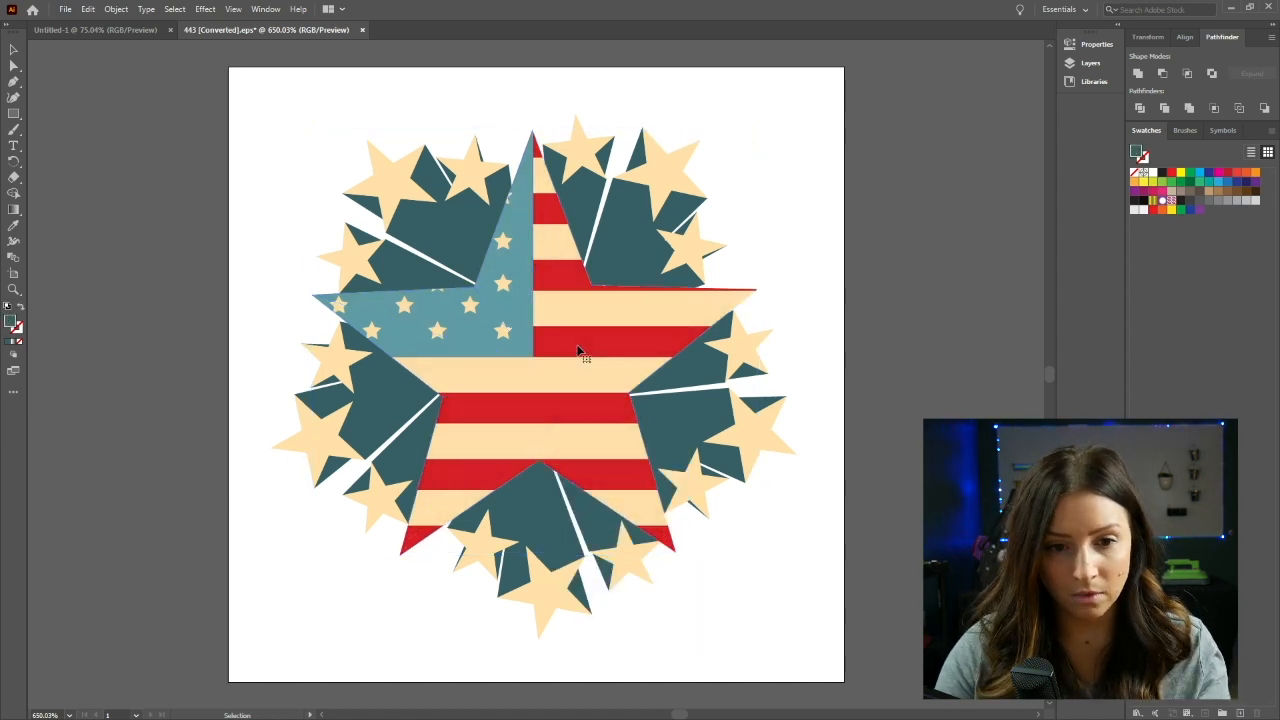
# Step: Examine the clipping mask on the central flag star and the artwork hidden behind it in outline view
pyautogui.click(595, 330)
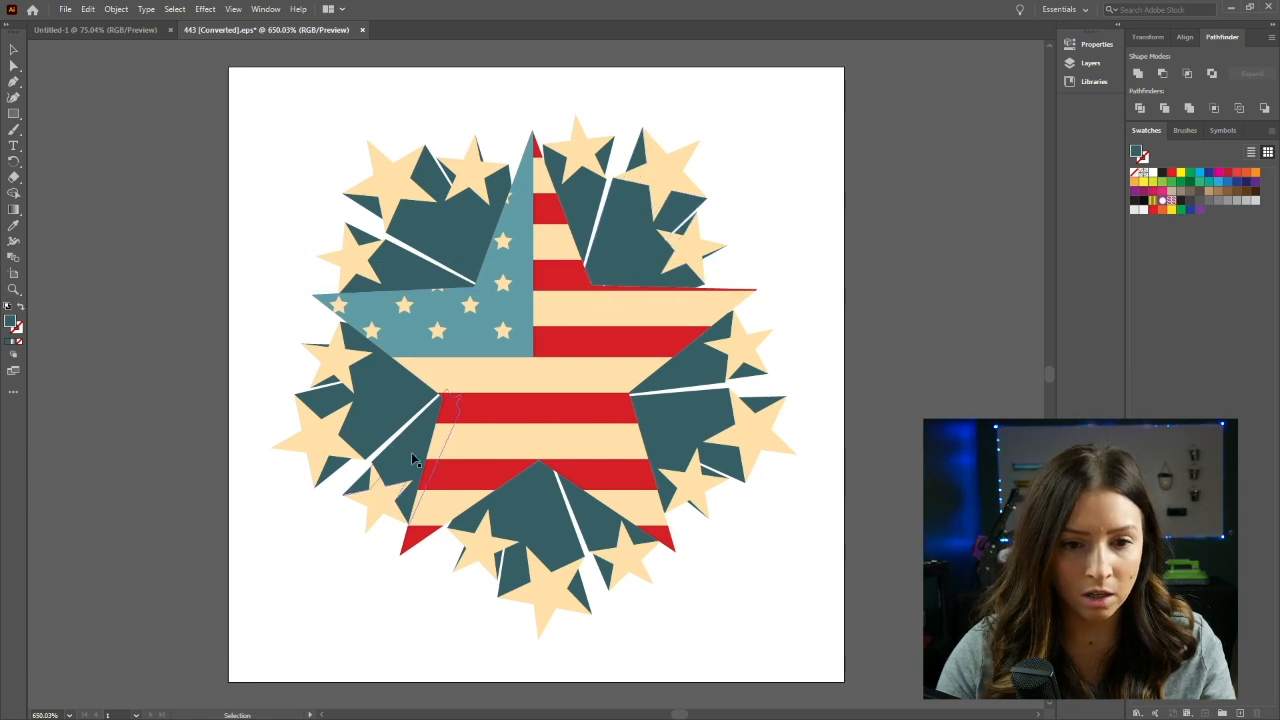
pyautogui.press('a')
pyautogui.hotkey('ctrl', 'y')
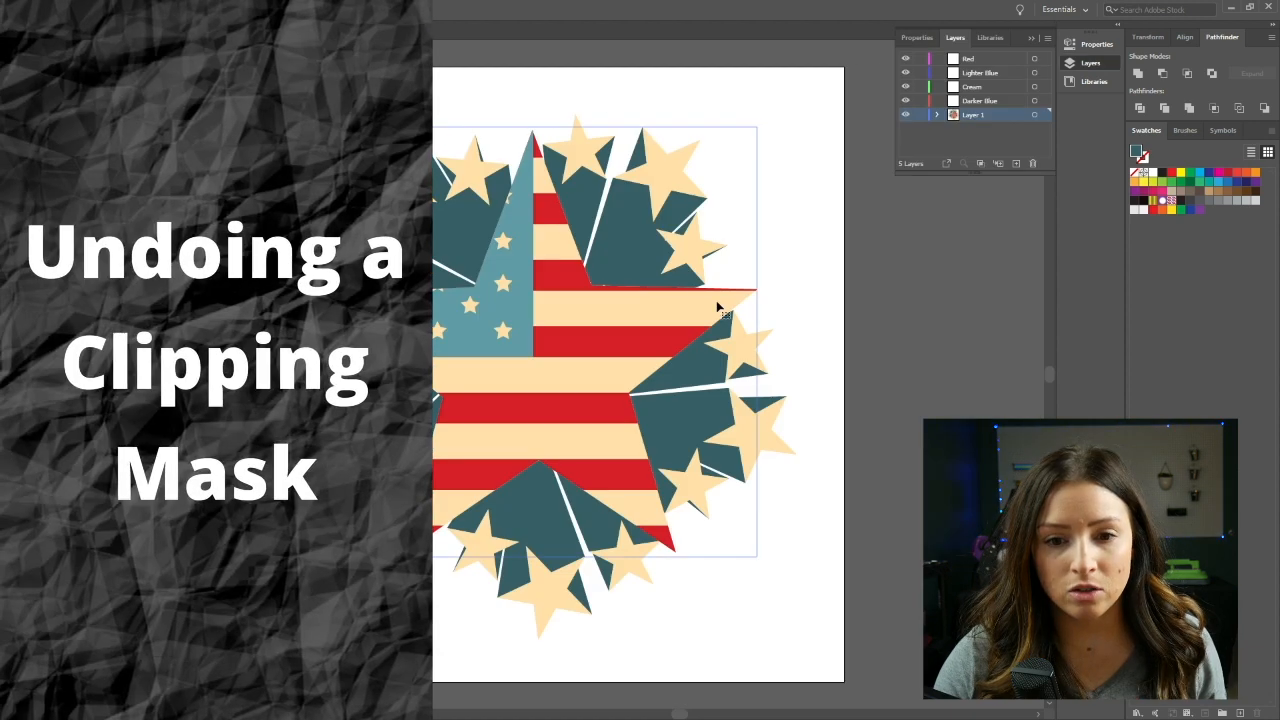
pyautogui.click(777, 280)
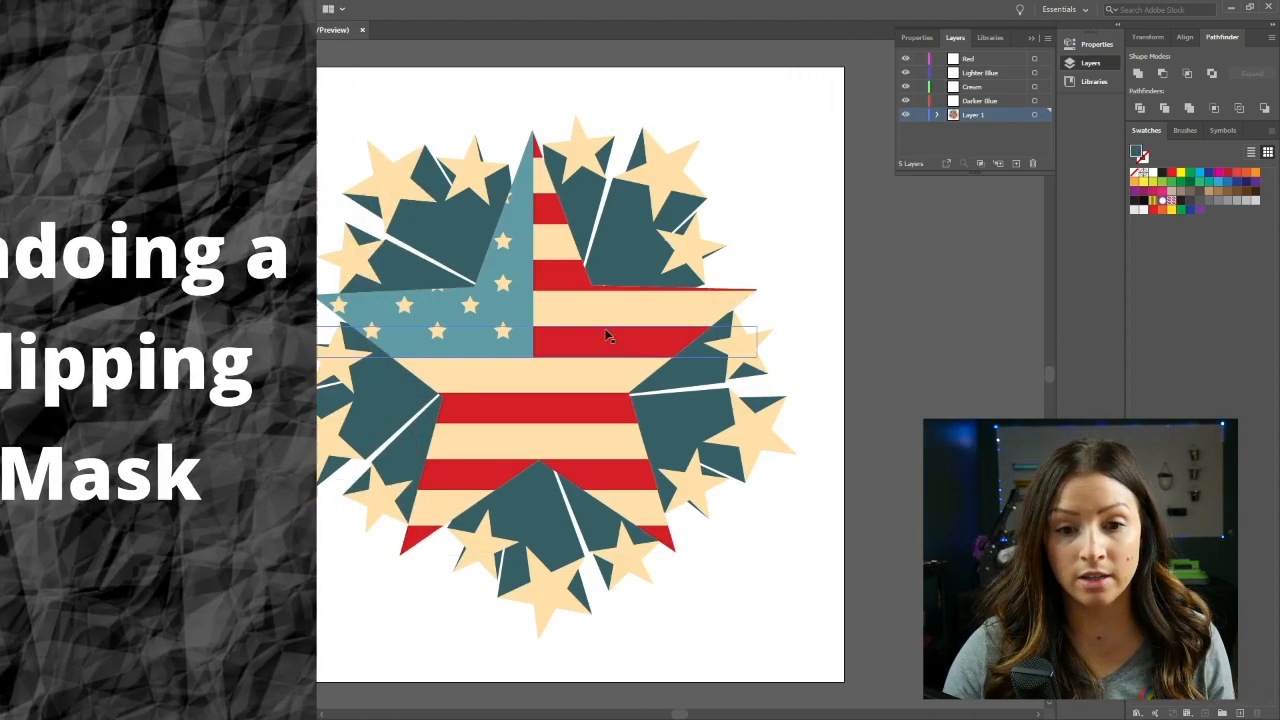
pyautogui.click(605, 335)
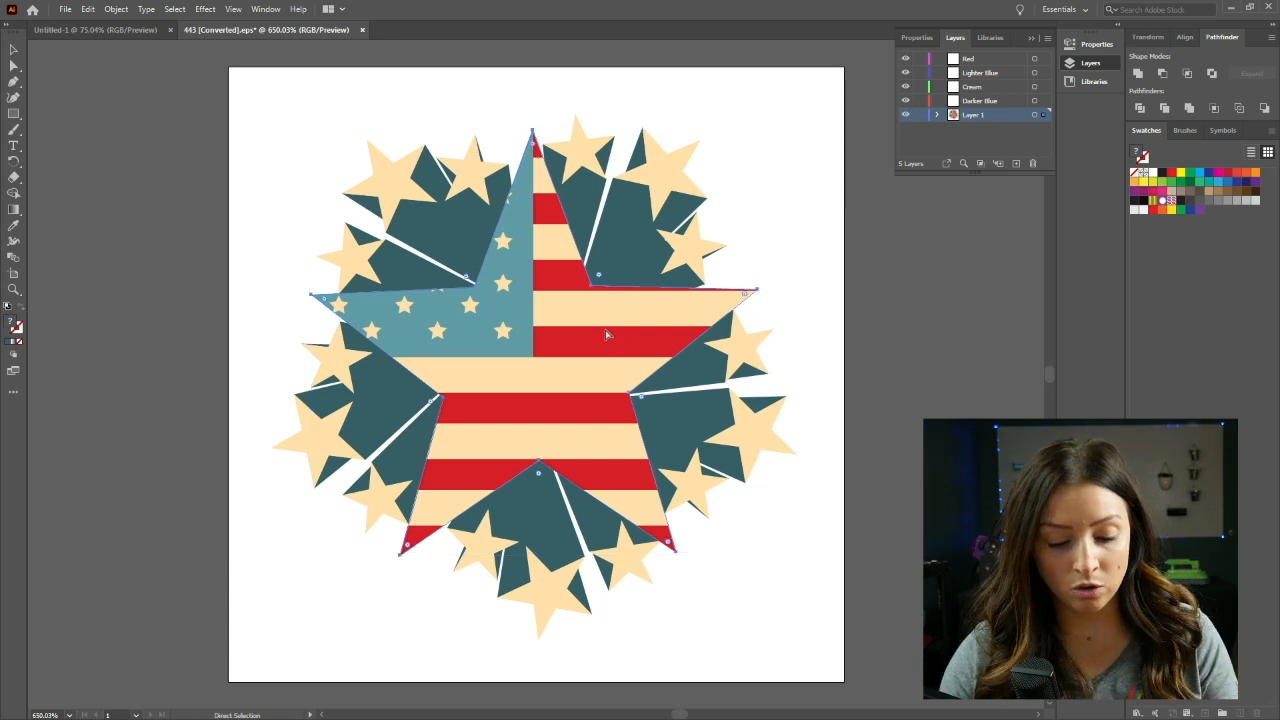
pyautogui.hotkey('ctrl', 'y')
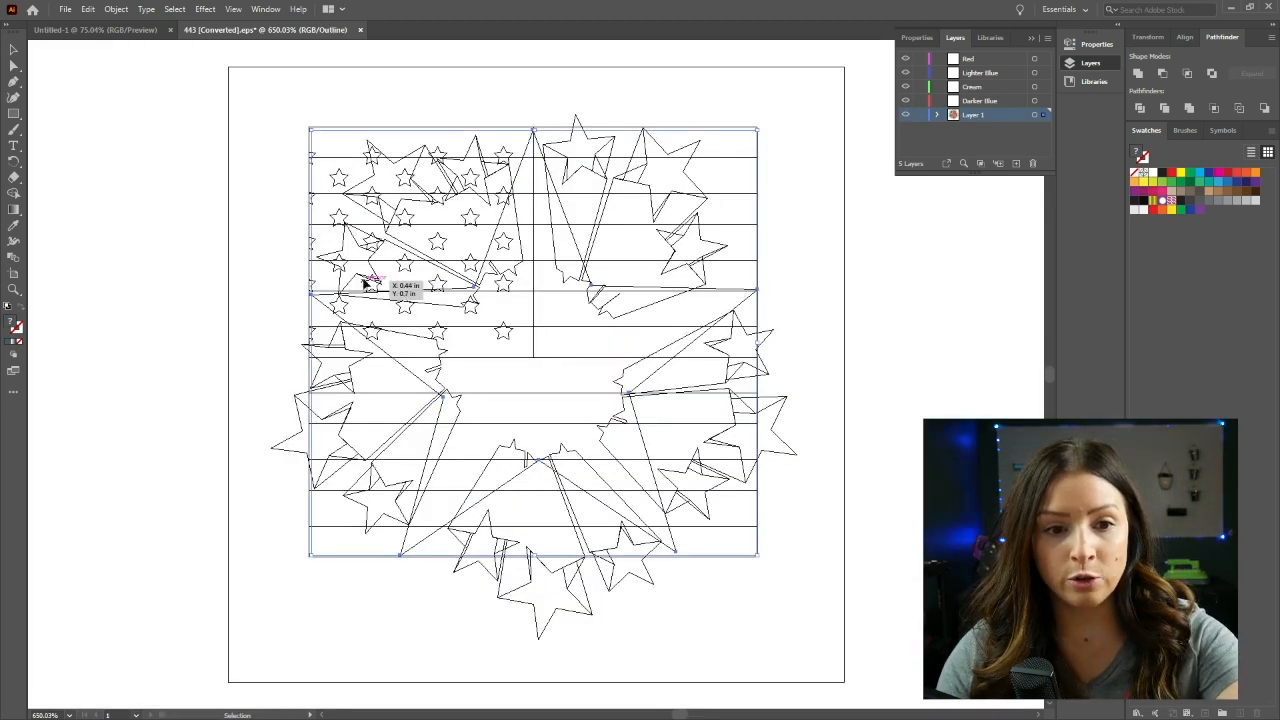
pyautogui.hotkey('ctrl', 'y')
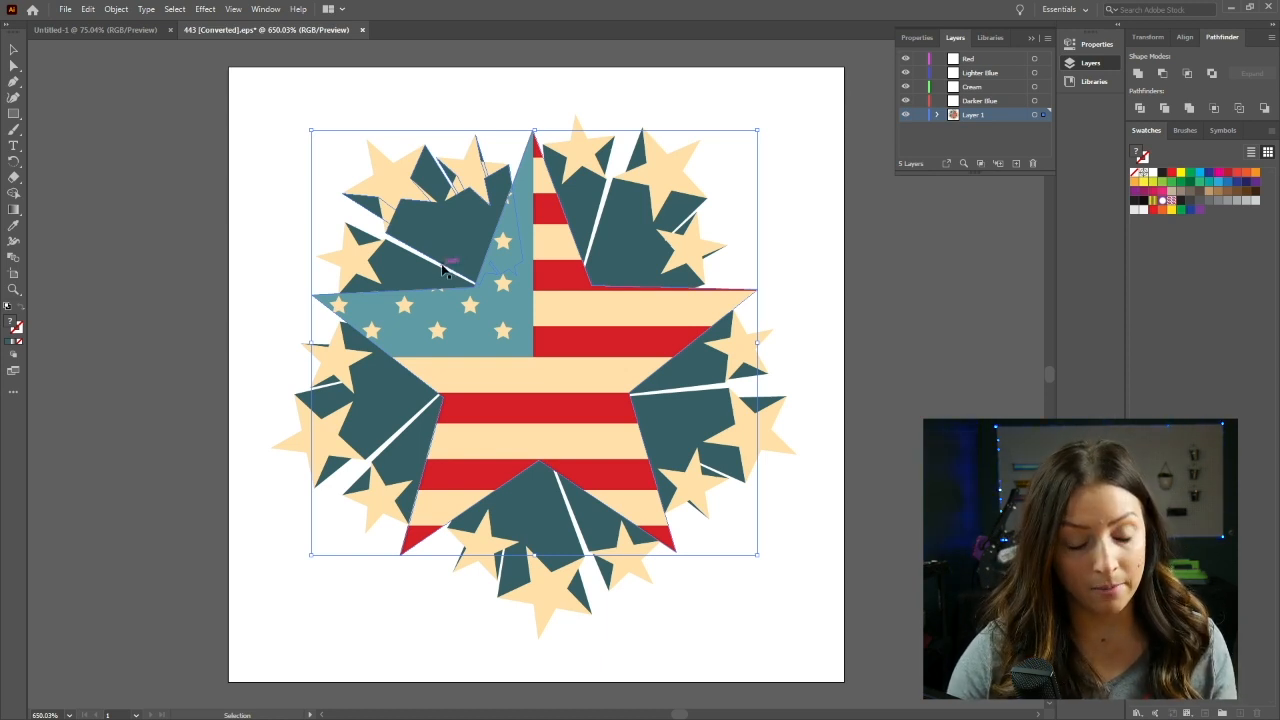
# Step: Ungroup the united teal rays to separate them from the upper-left cream stars
pyautogui.click(677, 245)
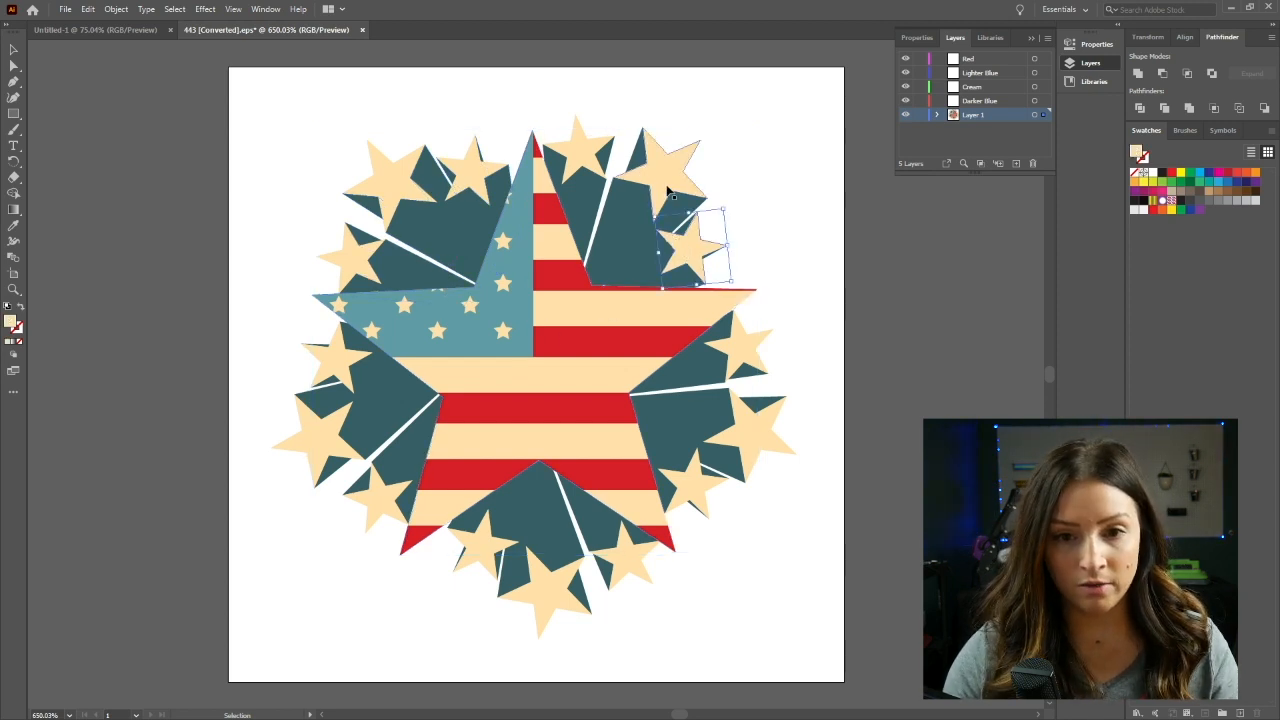
pyautogui.keyDown('shift'); pyautogui.click(582, 157); pyautogui.keyUp('shift')
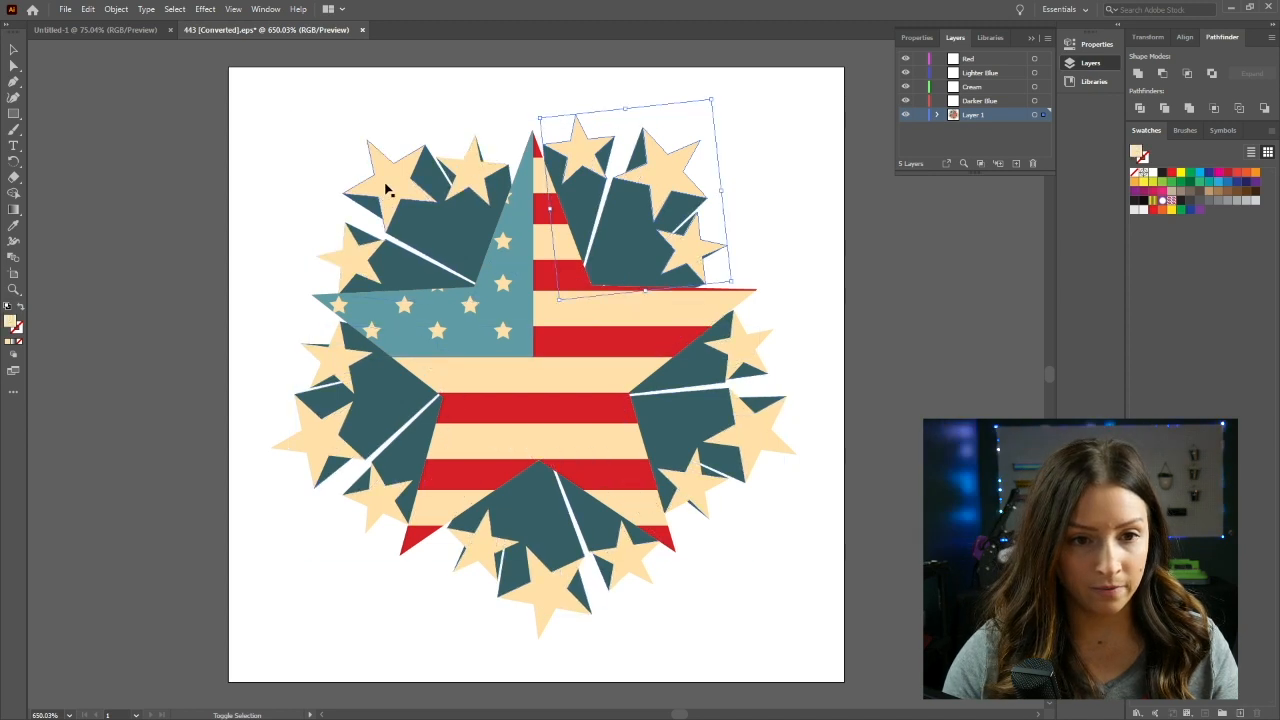
pyautogui.hotkey('ctrl', 'a')
pyautogui.rightClick(459, 225)
pyautogui.click(277, 217)
pyautogui.rightClick(420, 236)
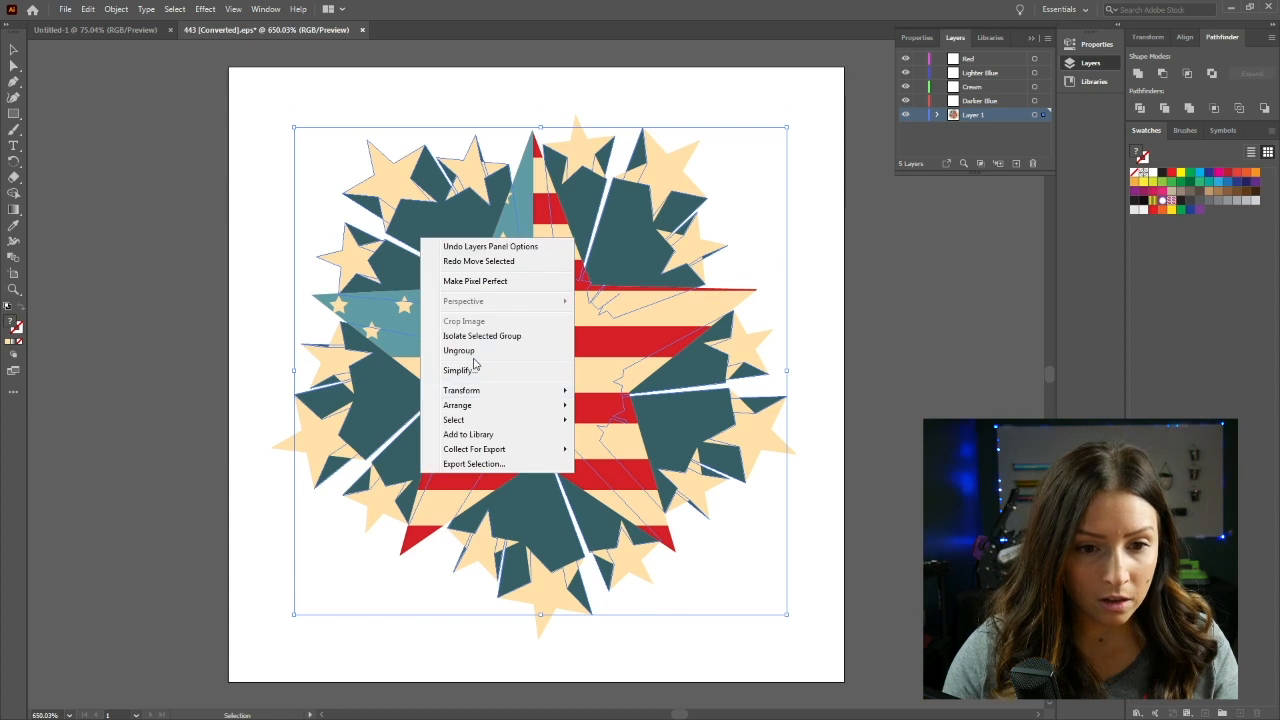
pyautogui.click(474, 352)
pyautogui.click(275, 286)
# Step: Remove the united teal ray shape from behind the central star
pyautogui.click(395, 194)
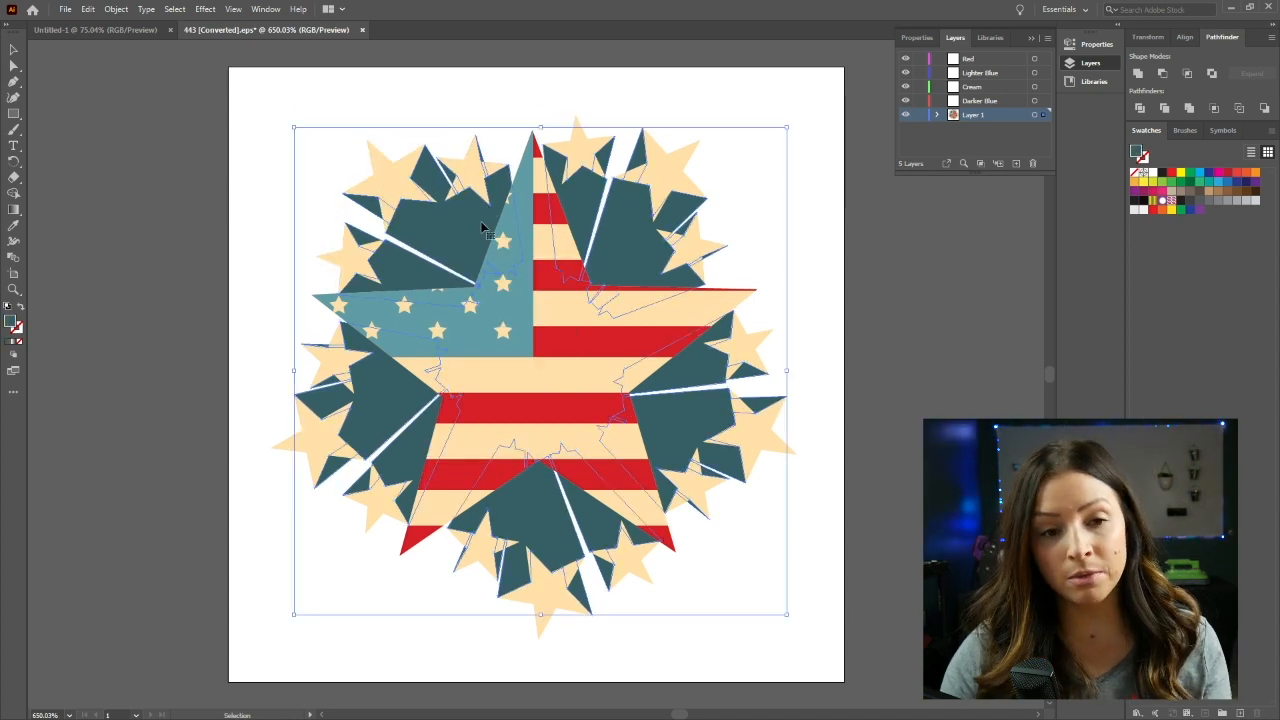
pyautogui.press('a')
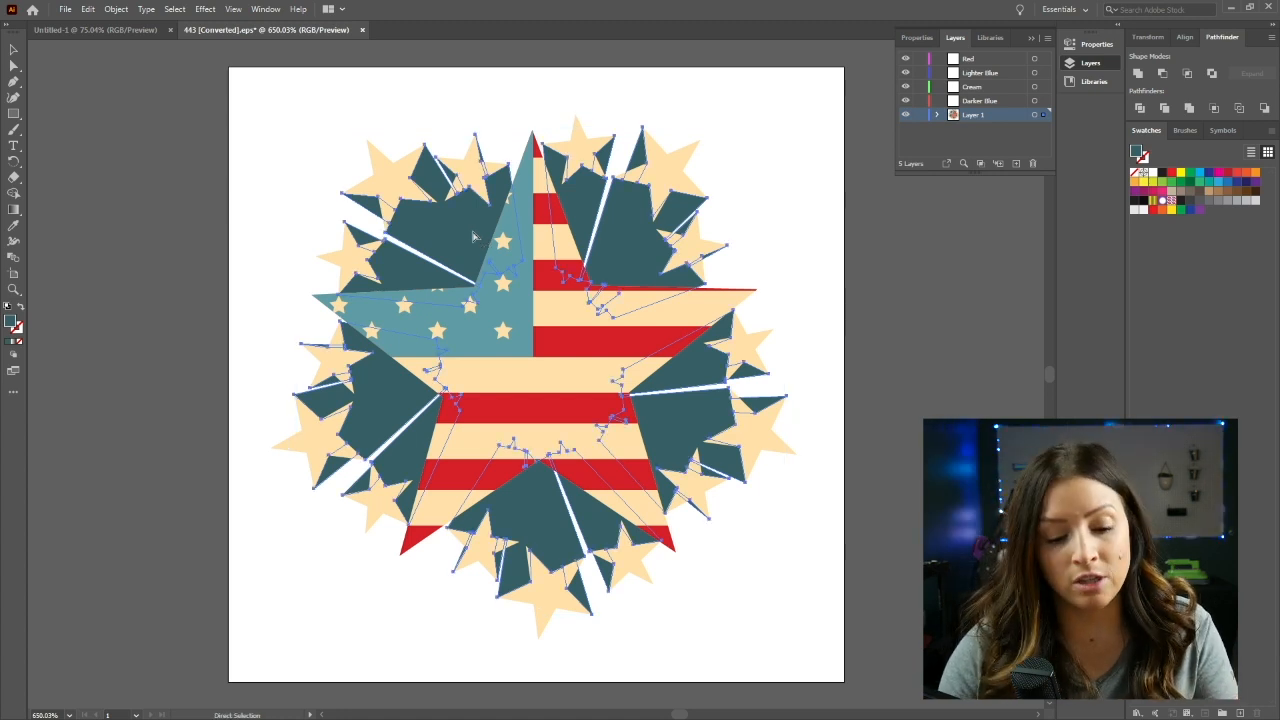
pyautogui.press('v')
pyautogui.press('Delete')
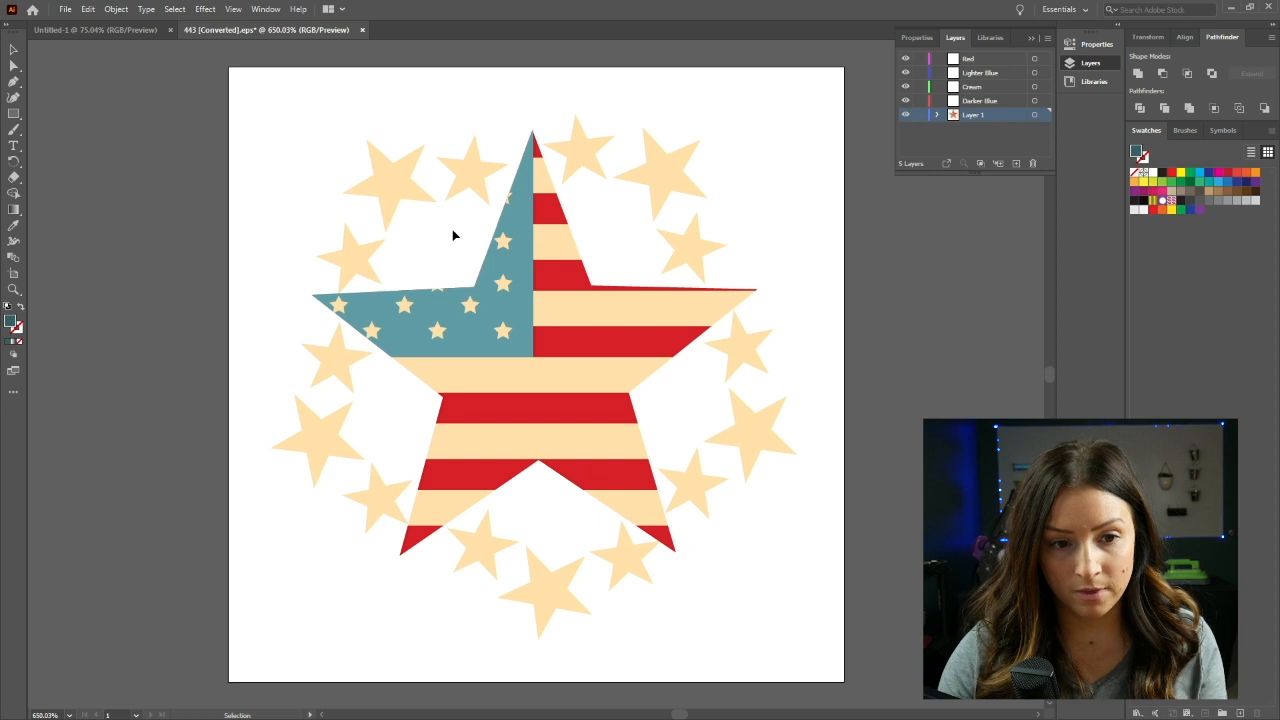
# Step: Select all the cream stars surrounding the central flag star and delete them
pyautogui.click(585, 310)
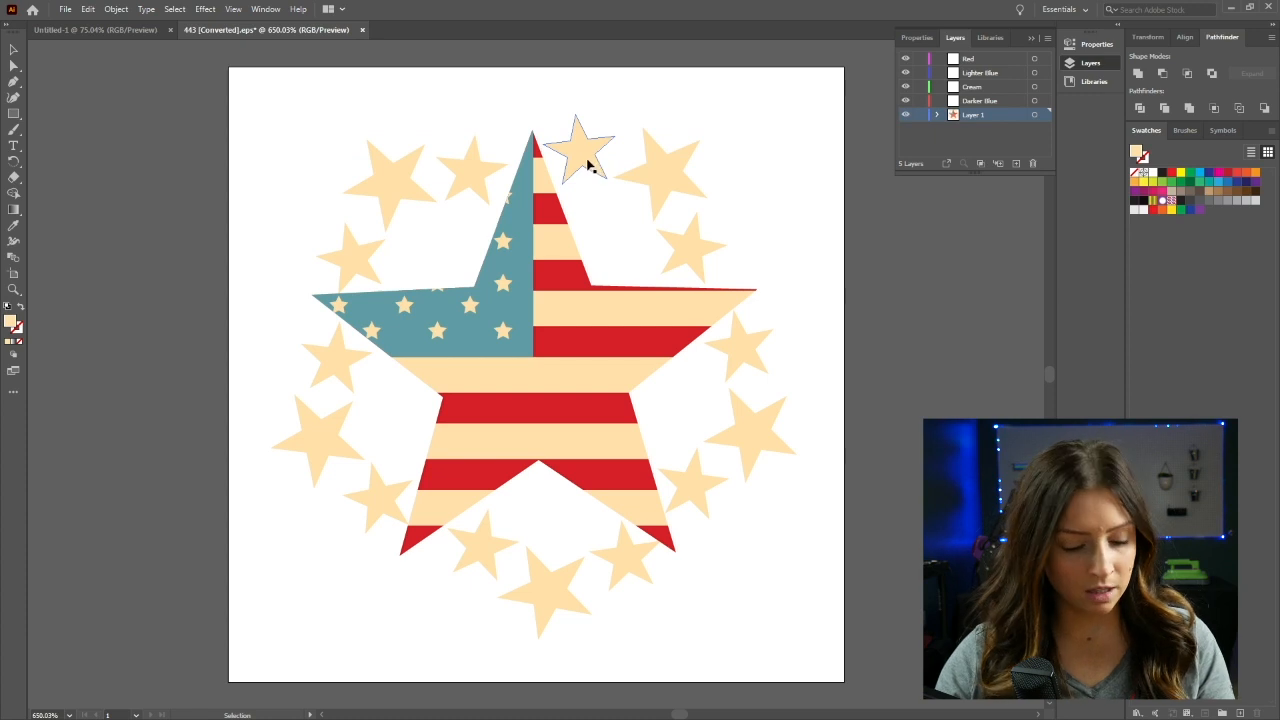
pyautogui.moveTo(588, 163); pyautogui.dragTo(678, 180)
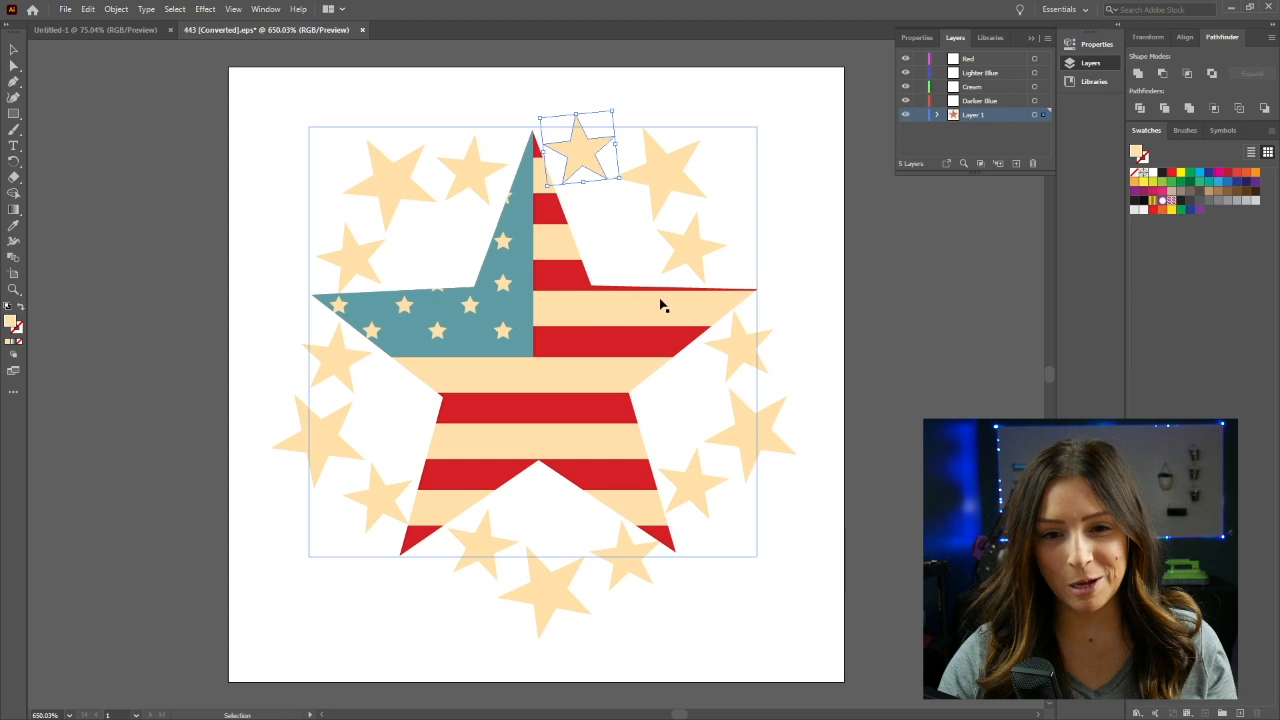
pyautogui.keyDown('shift'); pyautogui.click(669, 179); pyautogui.keyUp('shift')
pyautogui.keyDown('shift'); pyautogui.click(690, 245); pyautogui.keyUp('shift')
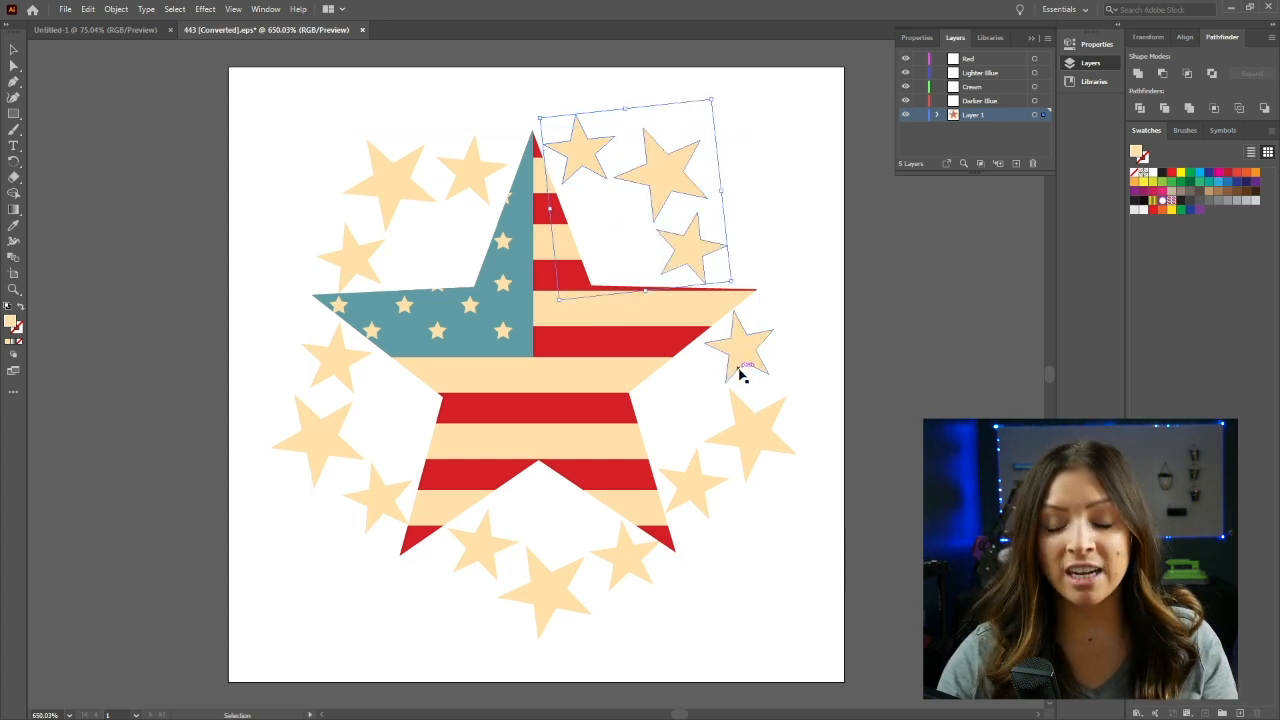
pyautogui.keyDown('shift'); pyautogui.click(740, 369); pyautogui.keyUp('shift')
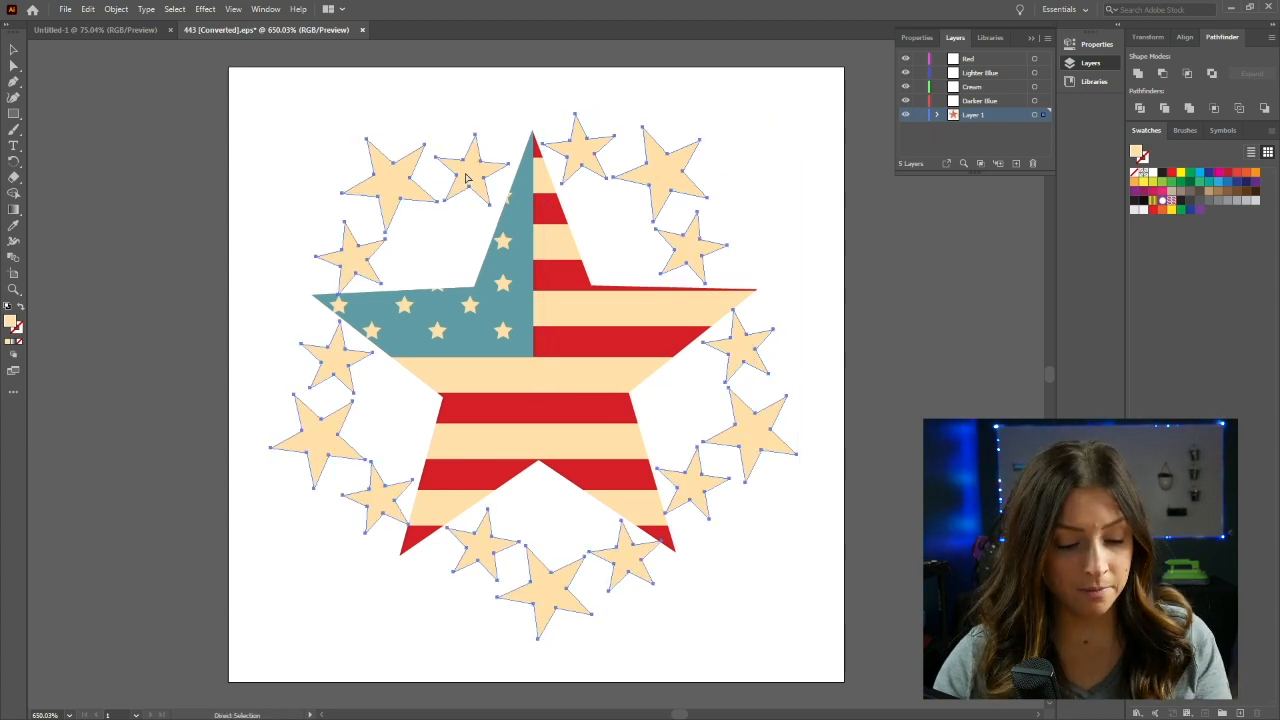
pyautogui.press('Delete')
pyautogui.click(511, 318)
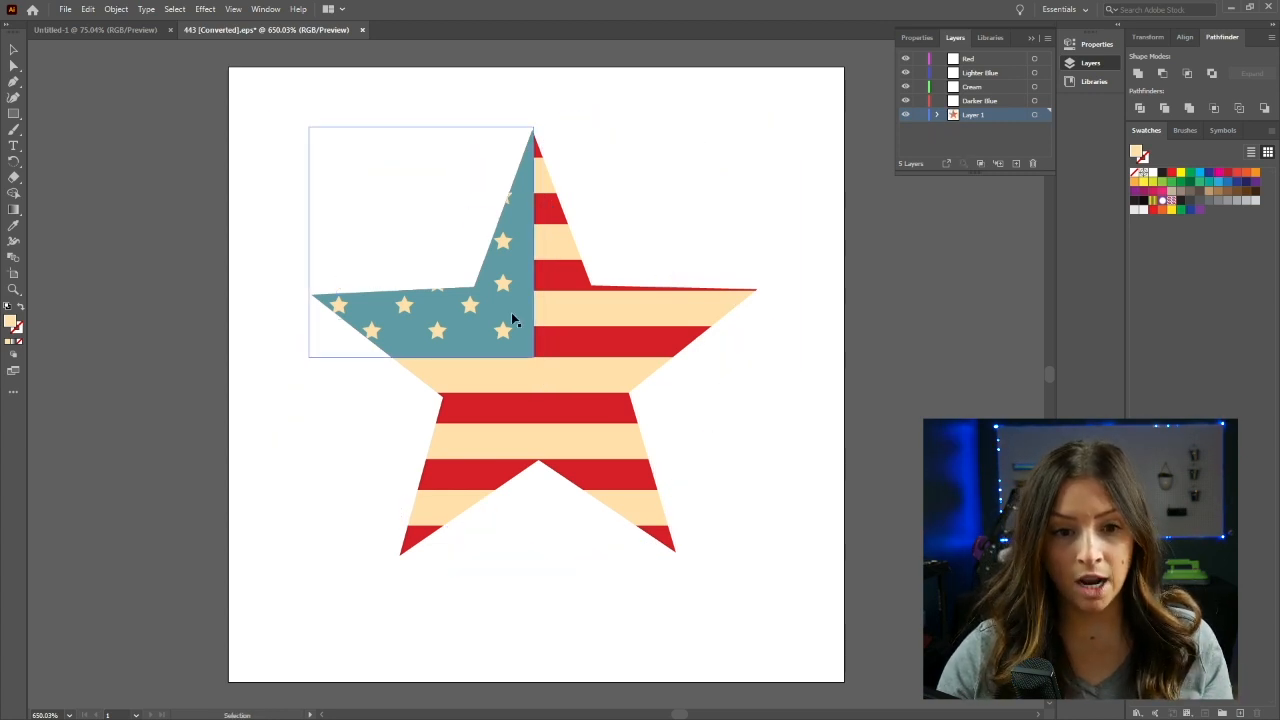
pyautogui.hotkey('ctrl', 'a')
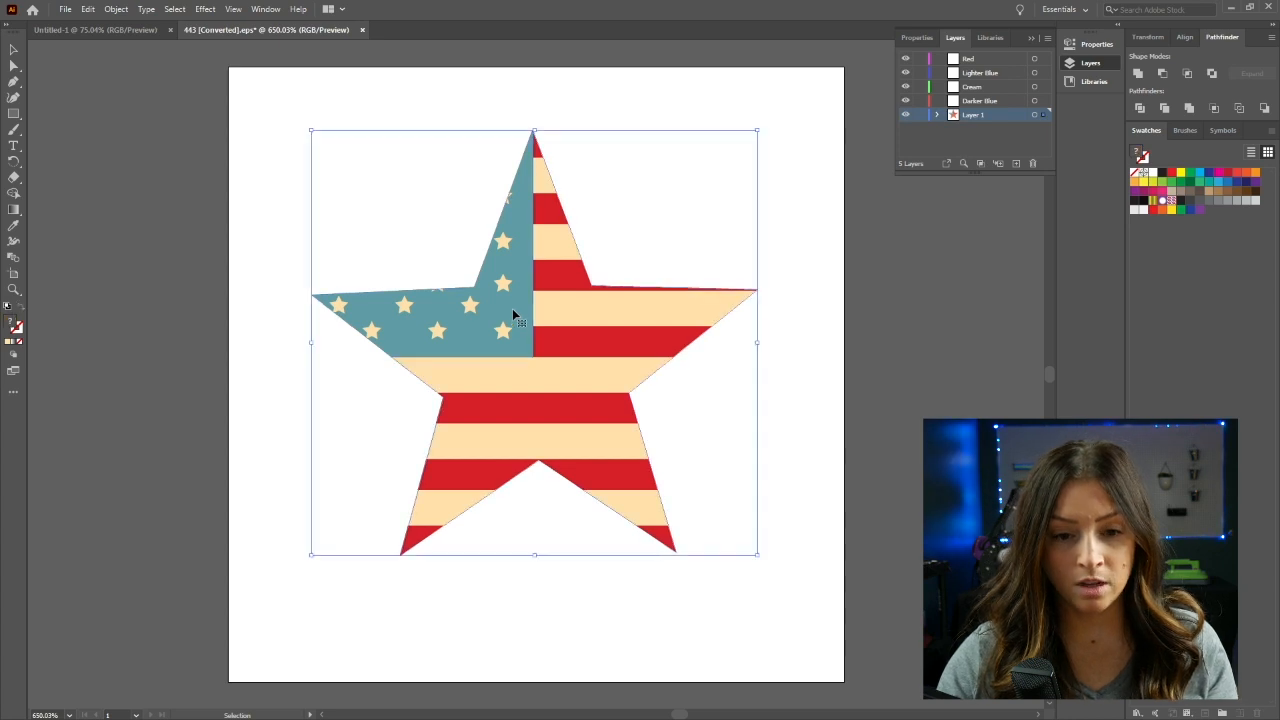
pyautogui.press('a')
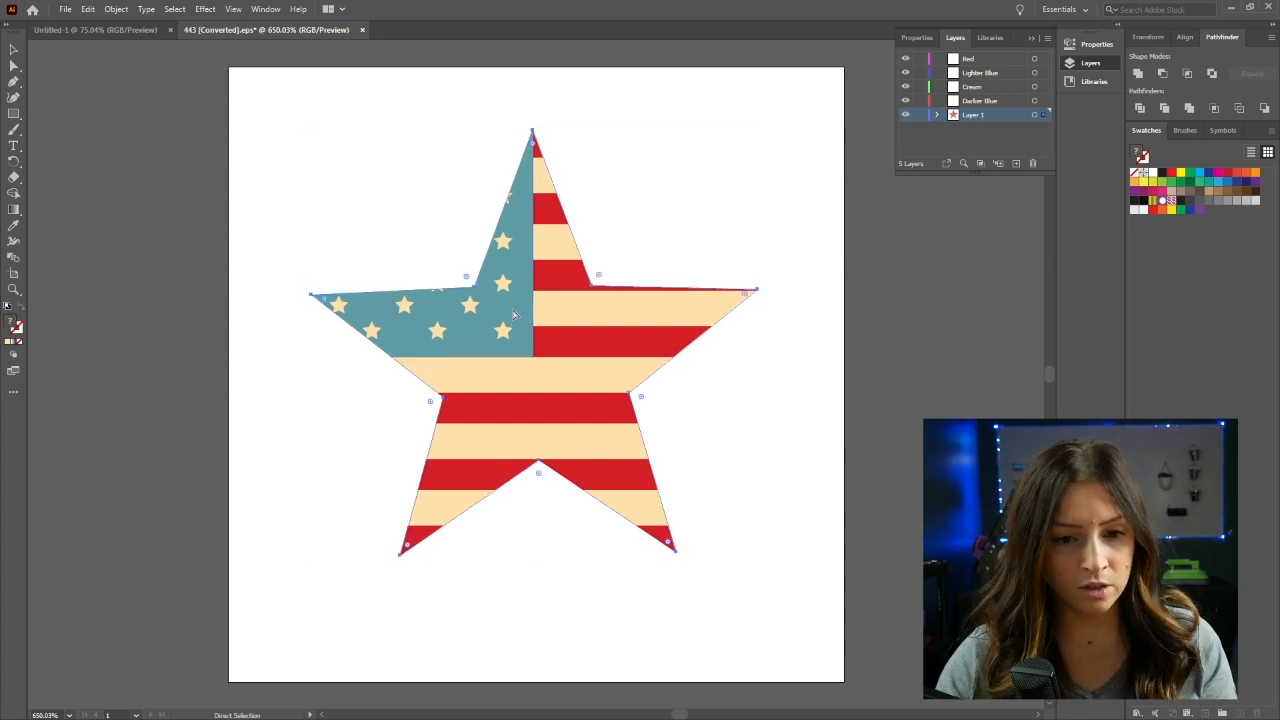
pyautogui.press('v')
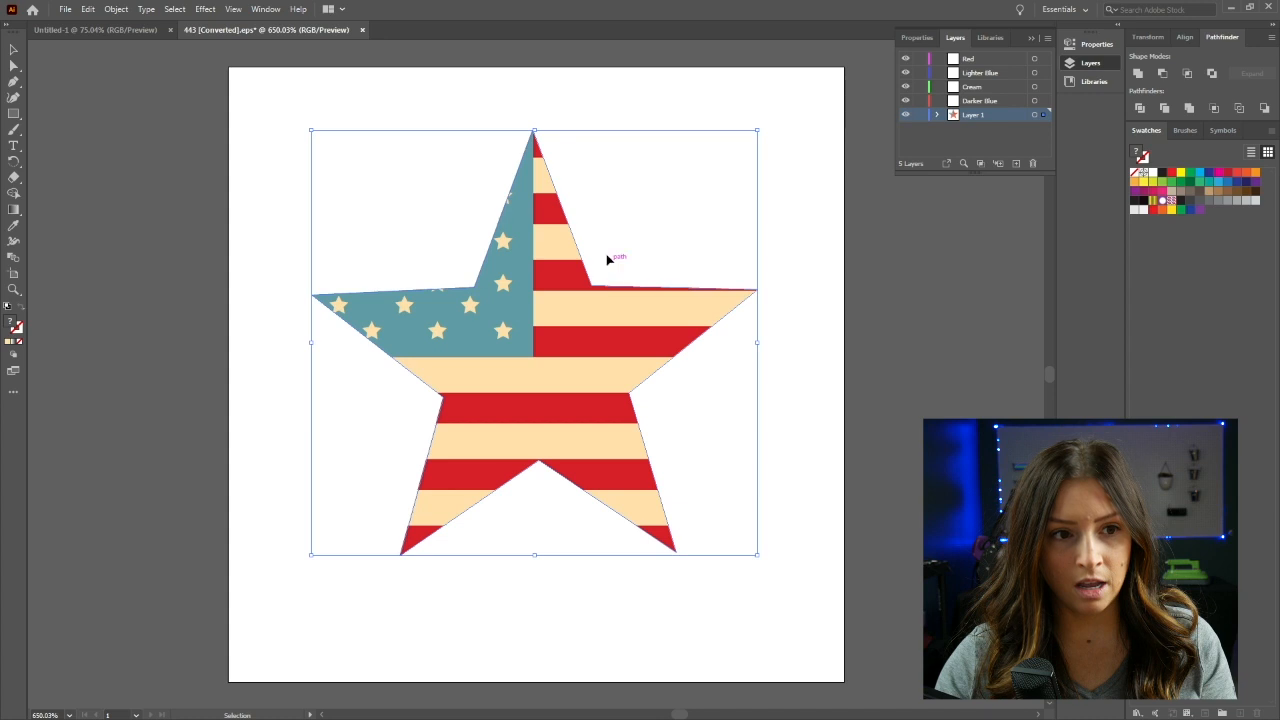
pyautogui.press('a')
pyautogui.hotkey('ctrl', 'x')
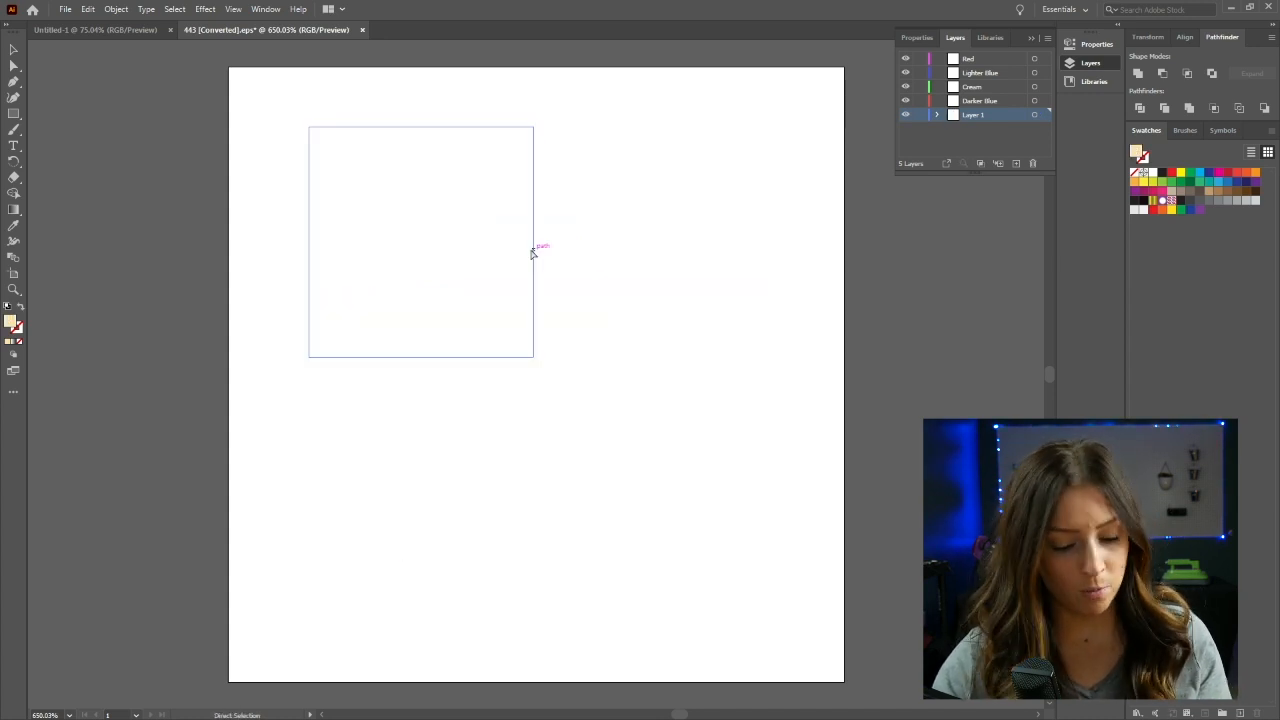
pyautogui.hotkey('ctrl', 'z')
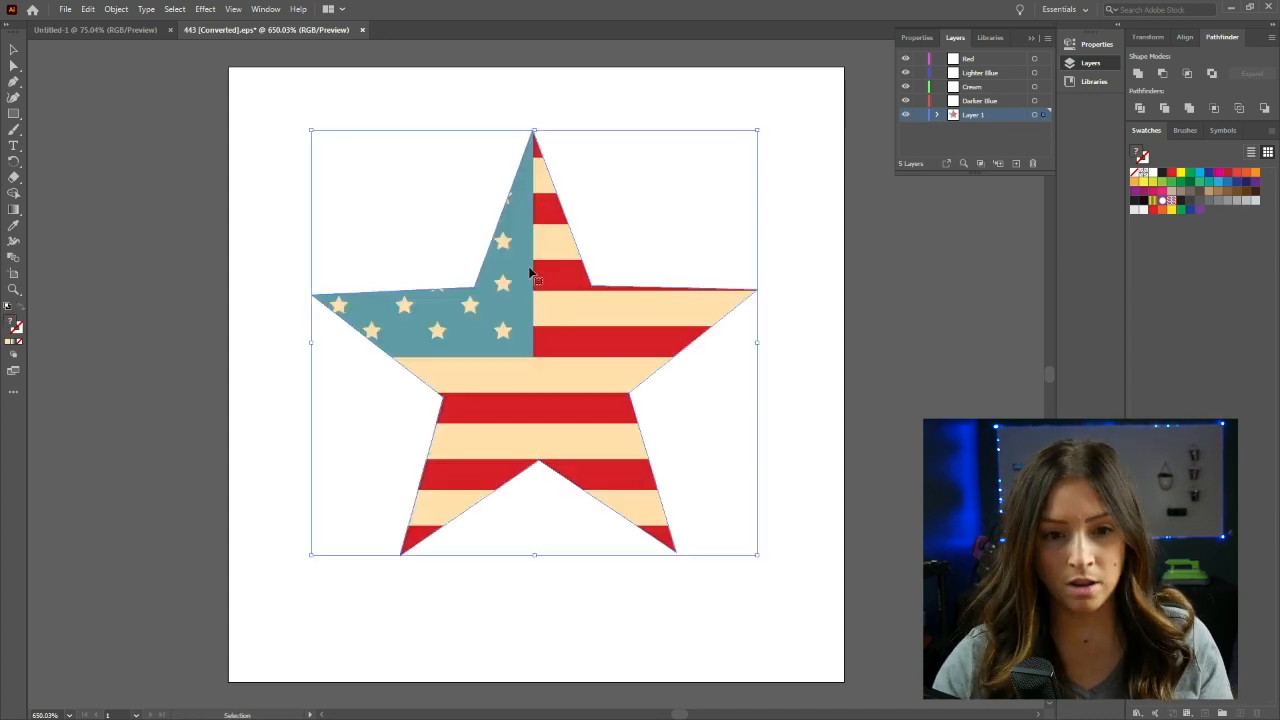
# Step: Release the clipping mask on the central flag star
pyautogui.rightClick(545, 340)
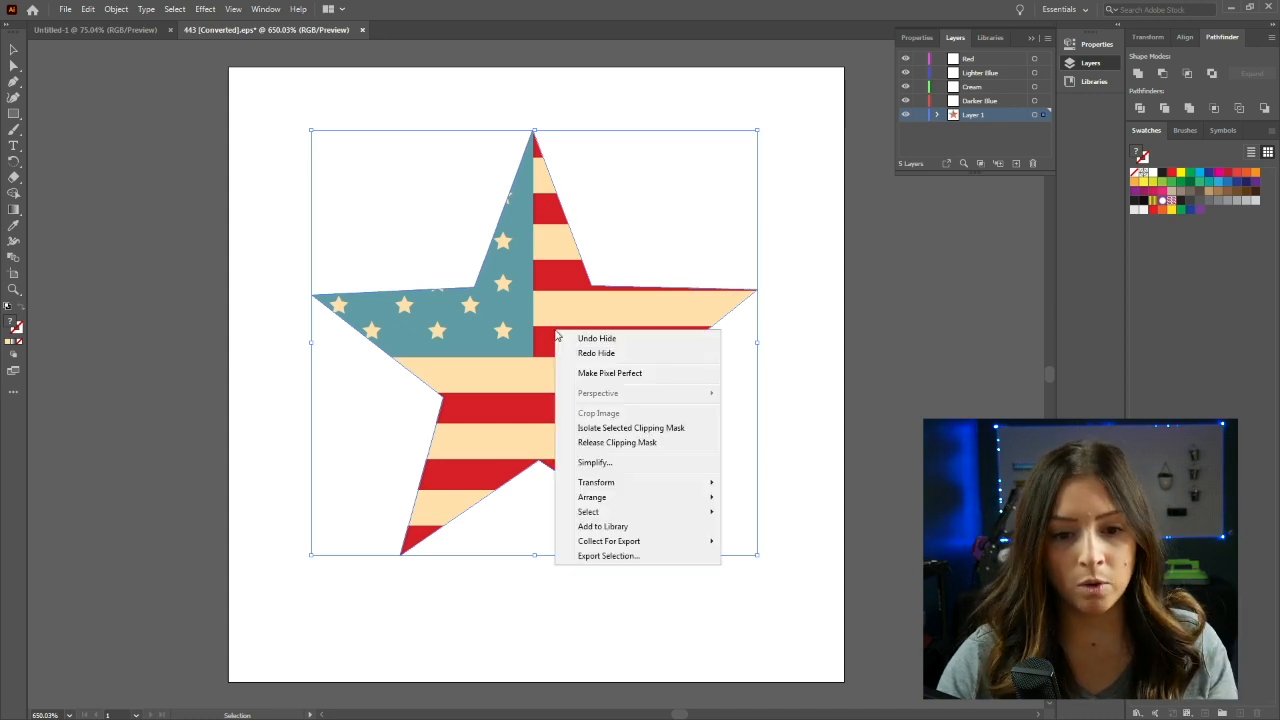
pyautogui.click(588, 444)
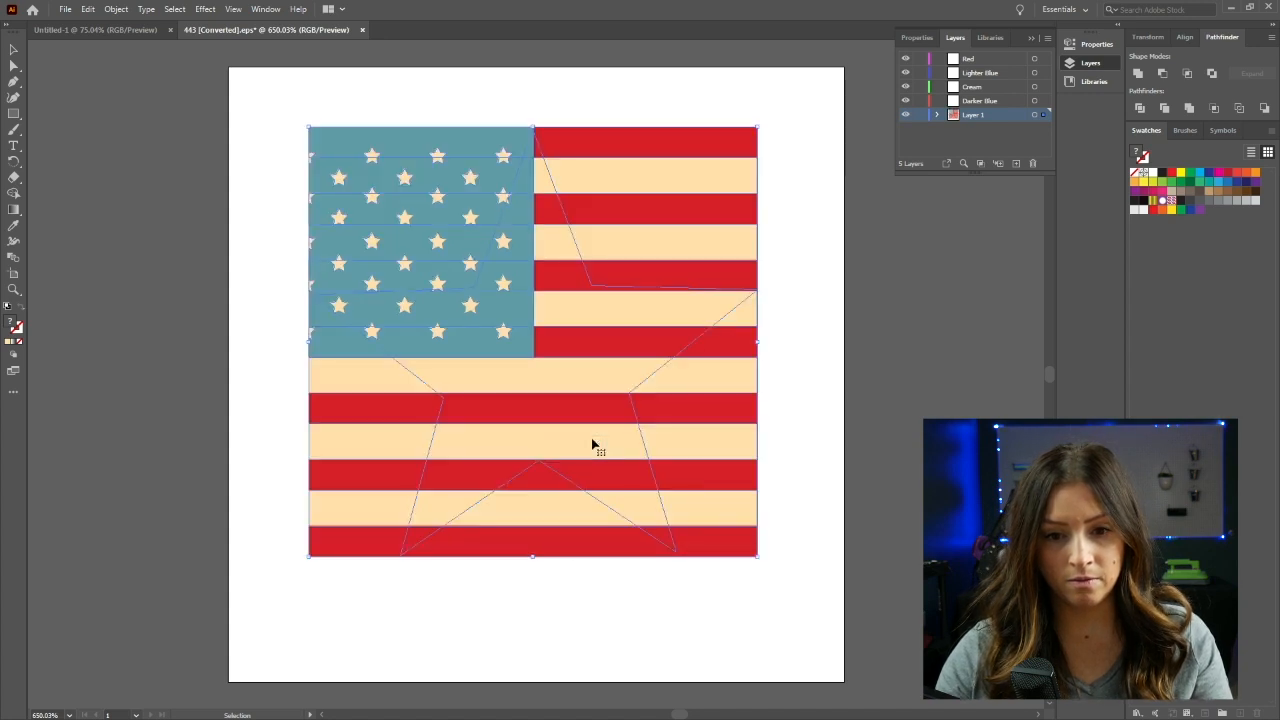
pyautogui.click(791, 378)
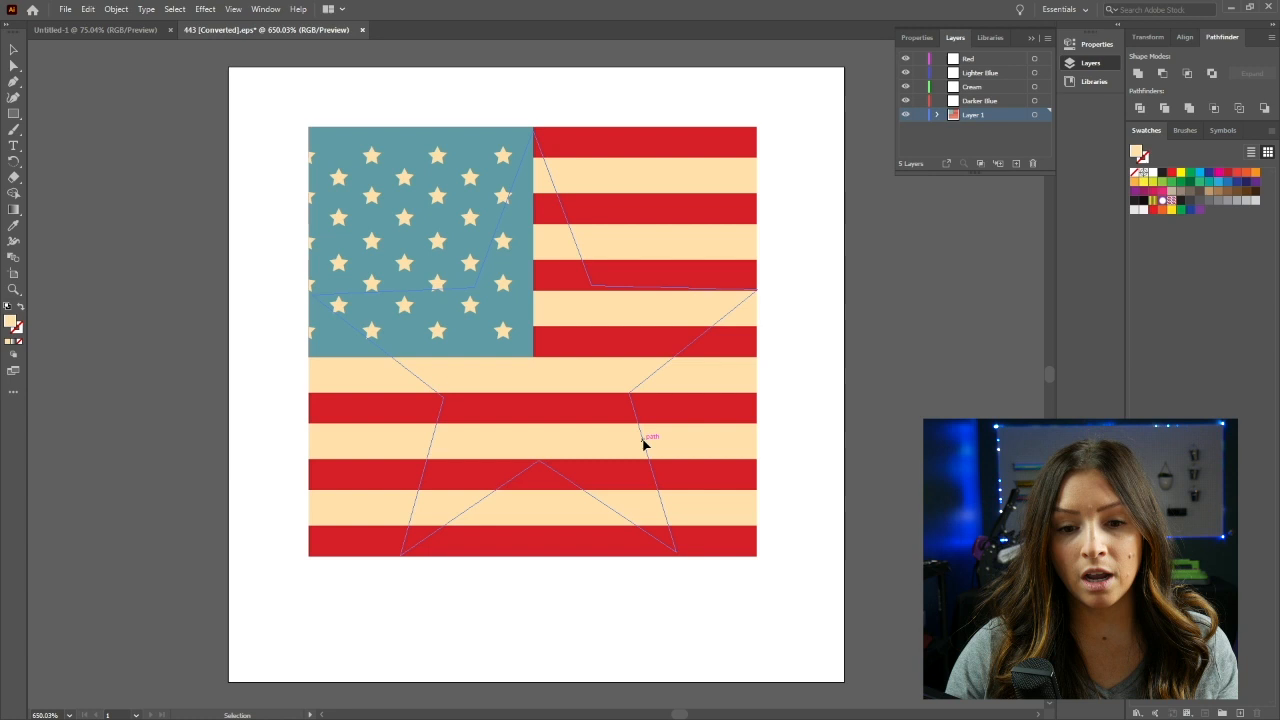
# Step: Locate the unfilled star path over the flag in outline view, and fill it with magenta in the normal preview
pyautogui.click(643, 445)
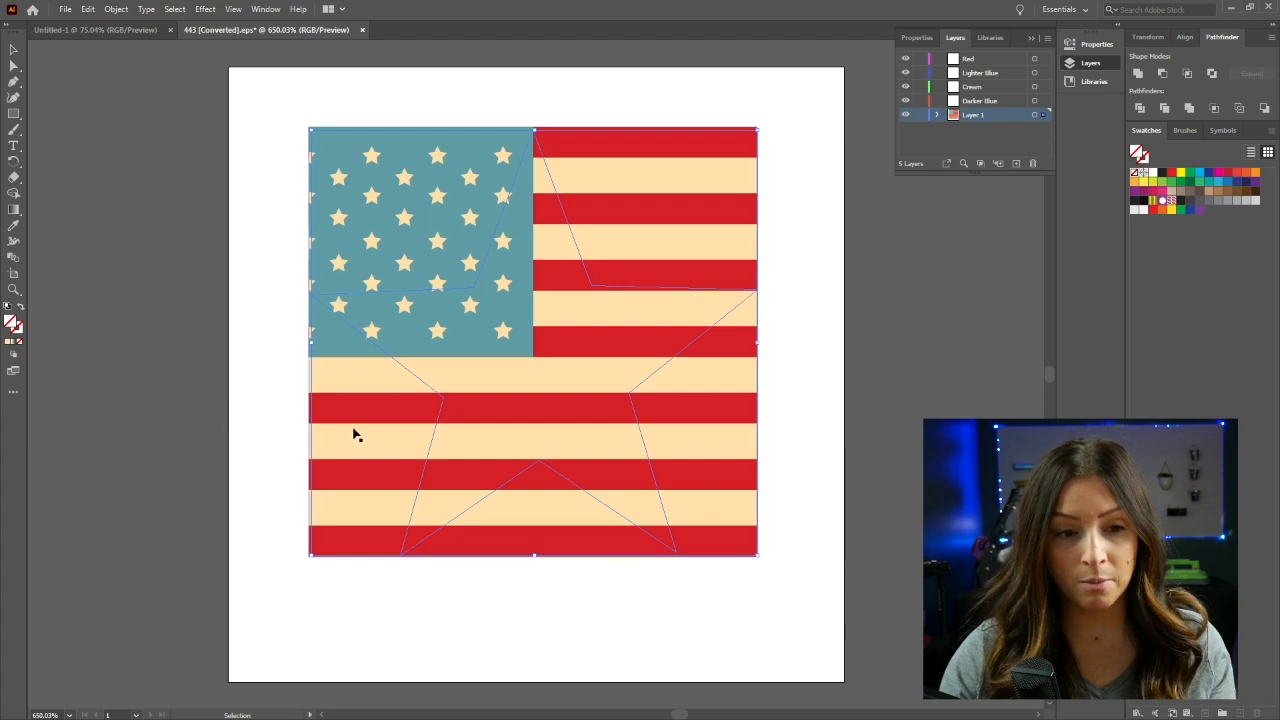
pyautogui.click(250, 406)
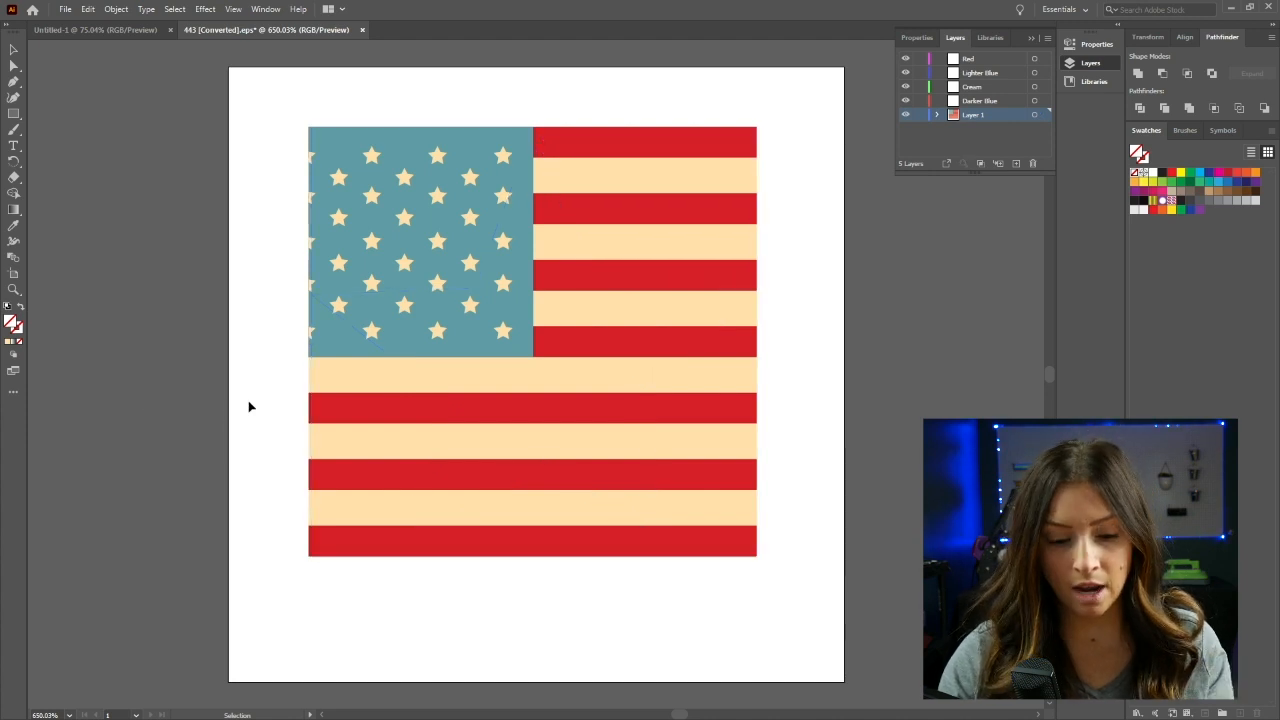
pyautogui.hotkey('ctrl', 'y')
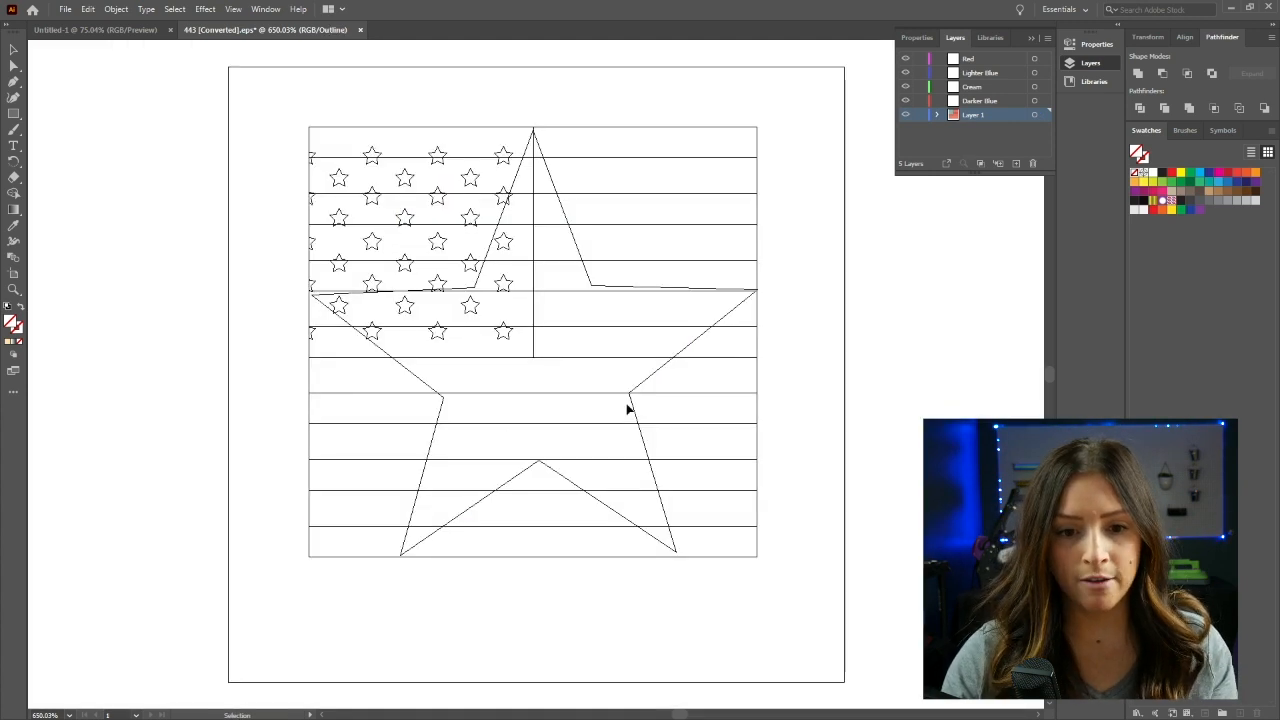
pyautogui.click(631, 410)
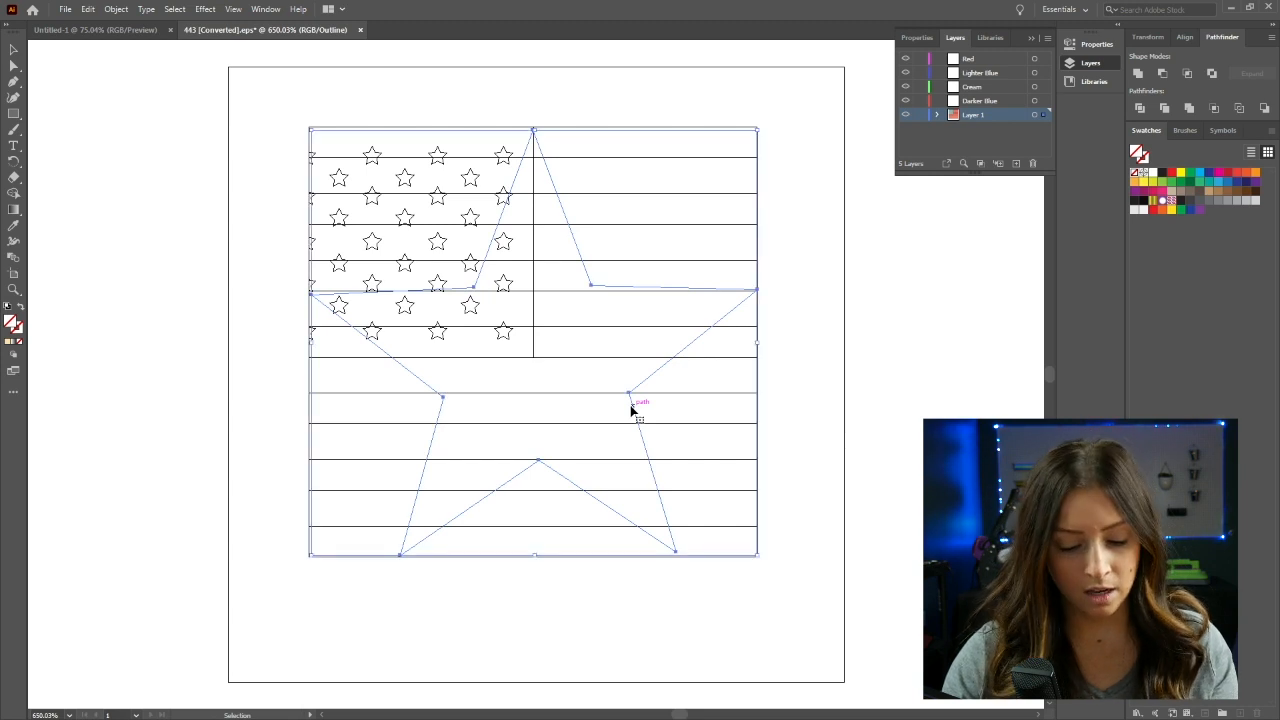
pyautogui.press('a')
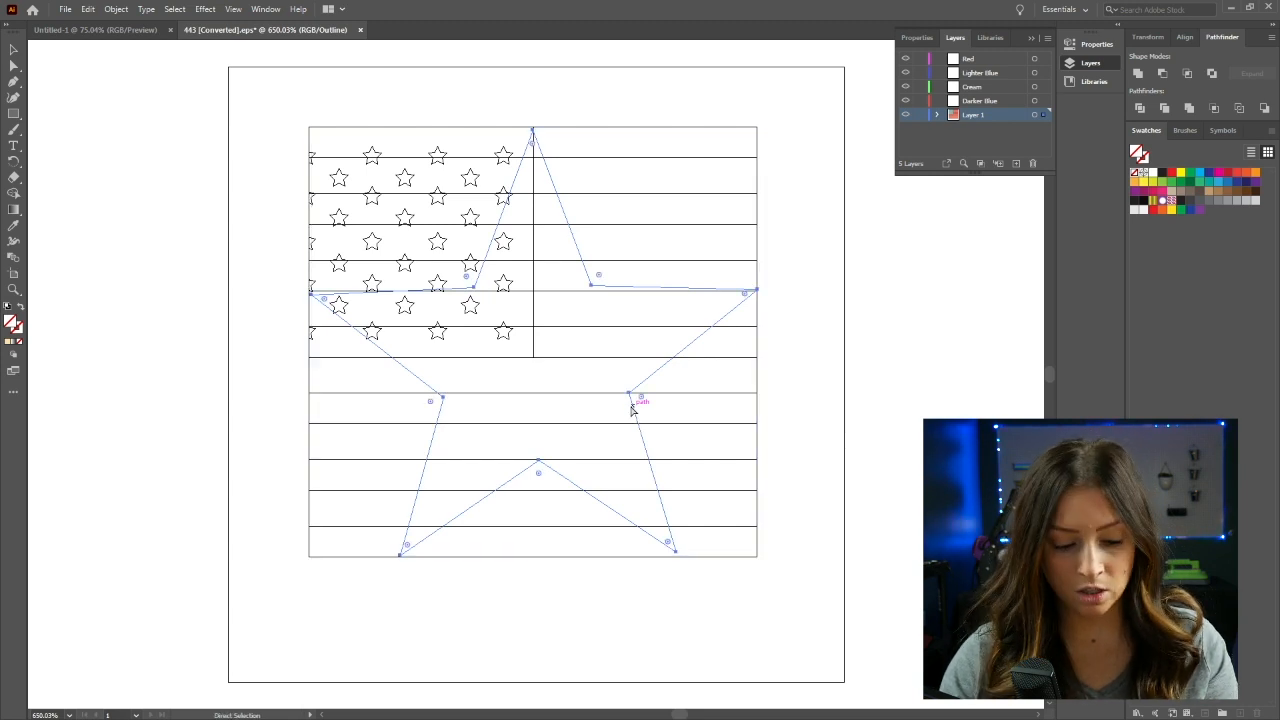
pyautogui.hotkey('ctrl', 'y')
pyautogui.press('v')
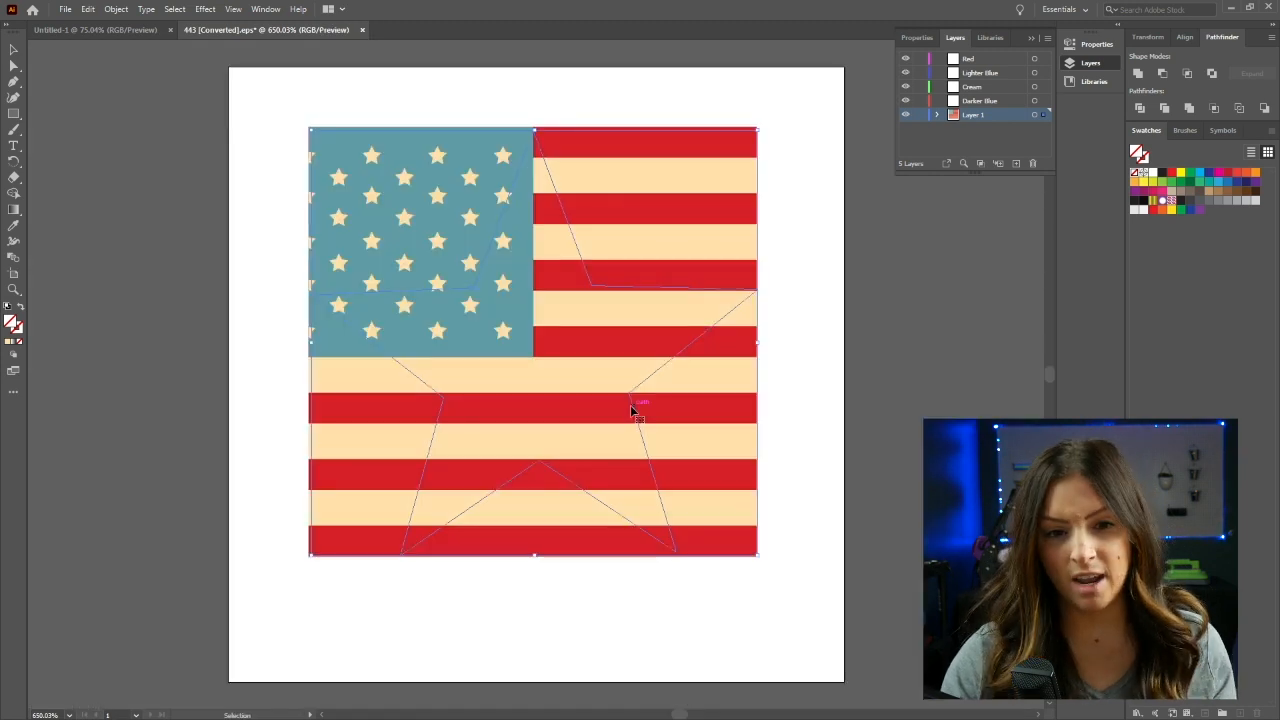
pyautogui.click(1218, 173)
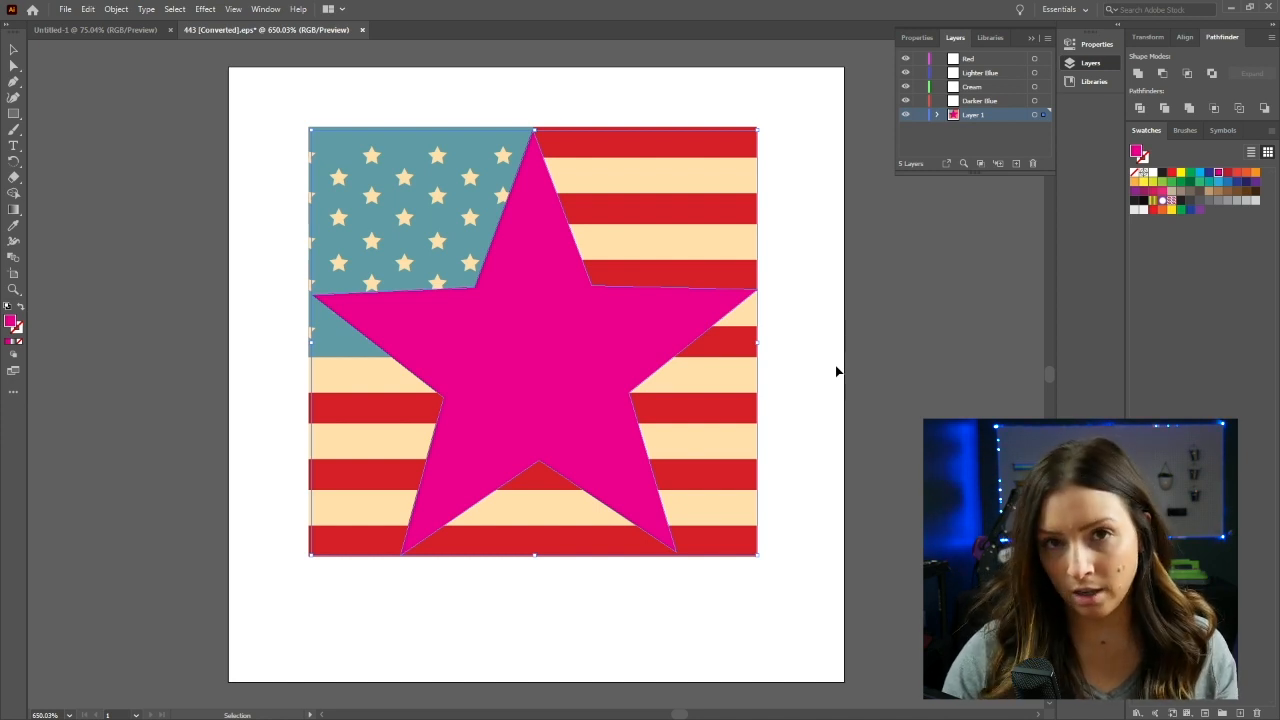
pyautogui.click(778, 361)
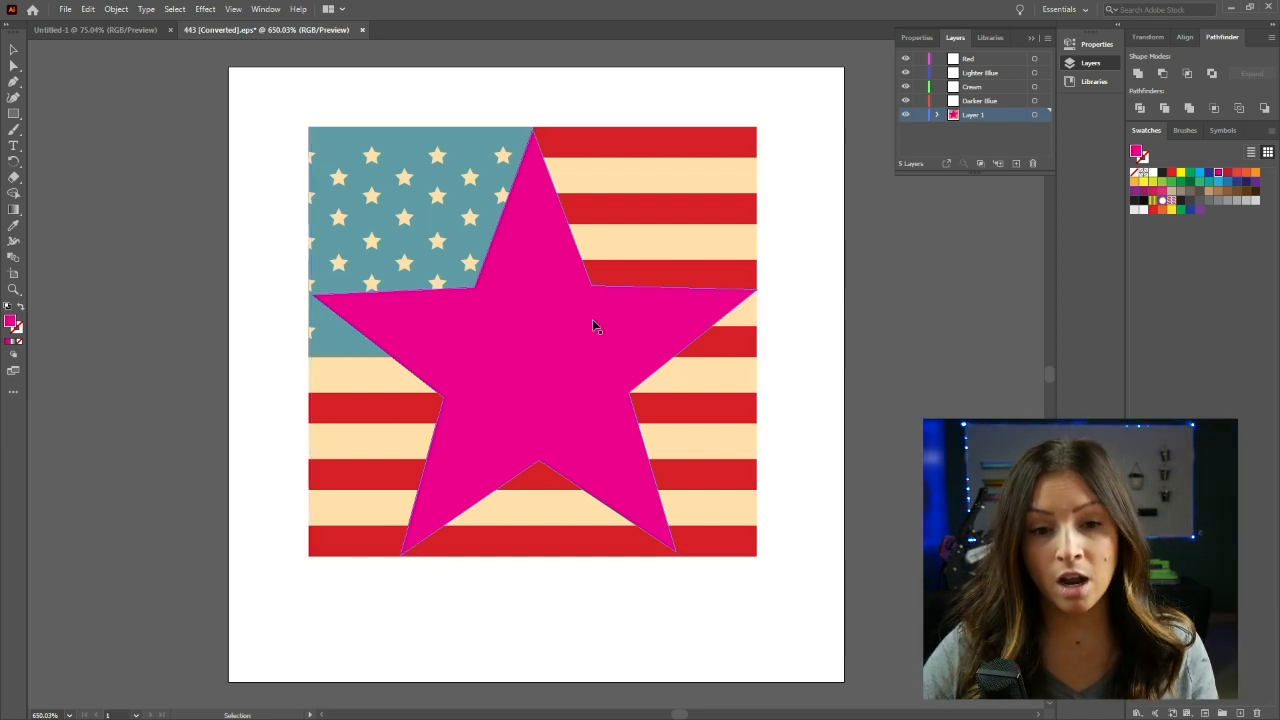
# Step: Ungroup the flag artwork behind the magenta star
pyautogui.click(589, 326)
pyautogui.hotkey('ctrl', 'a')
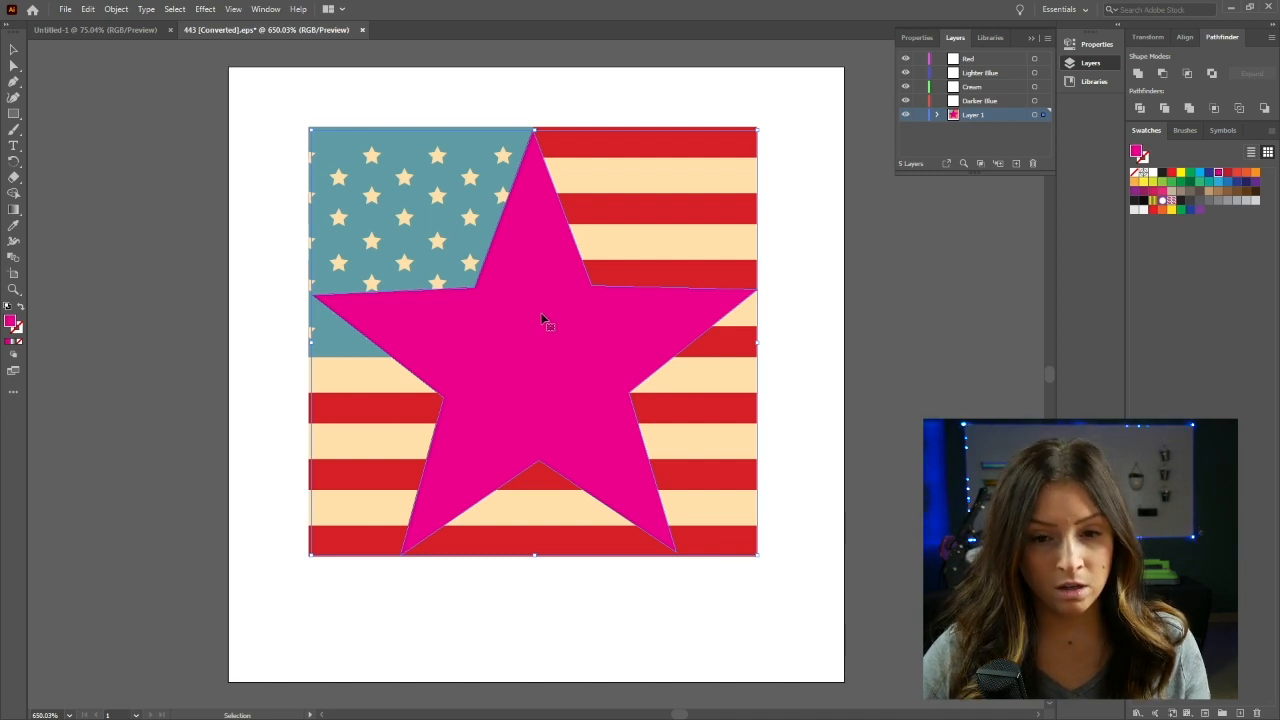
pyautogui.click(608, 273)
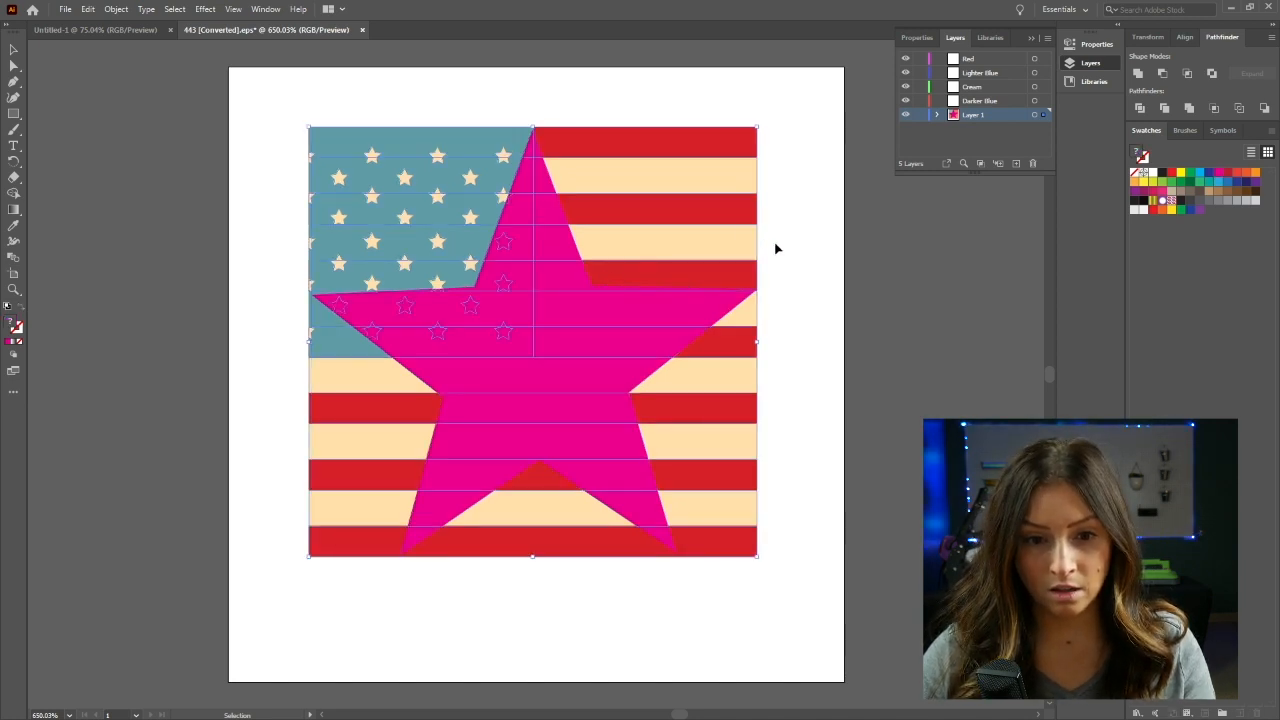
pyautogui.rightClick(626, 289)
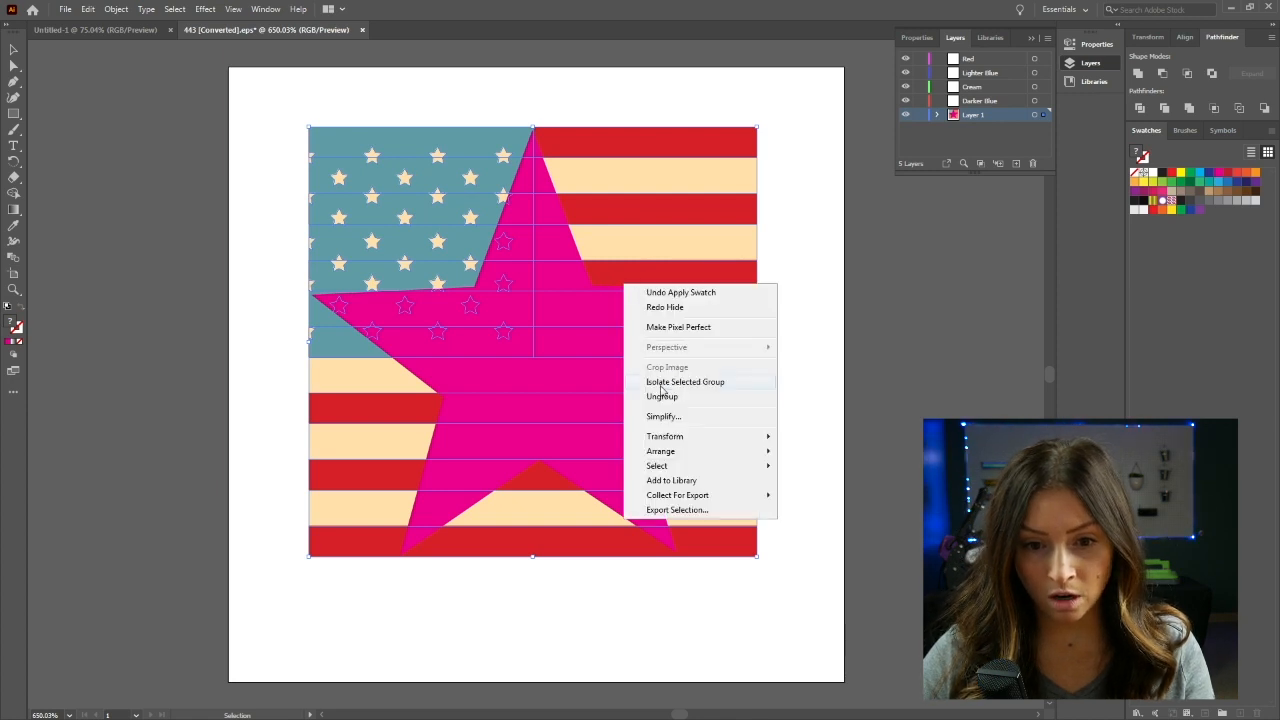
pyautogui.click(824, 210)
pyautogui.click(824, 210)
pyautogui.click(674, 220)
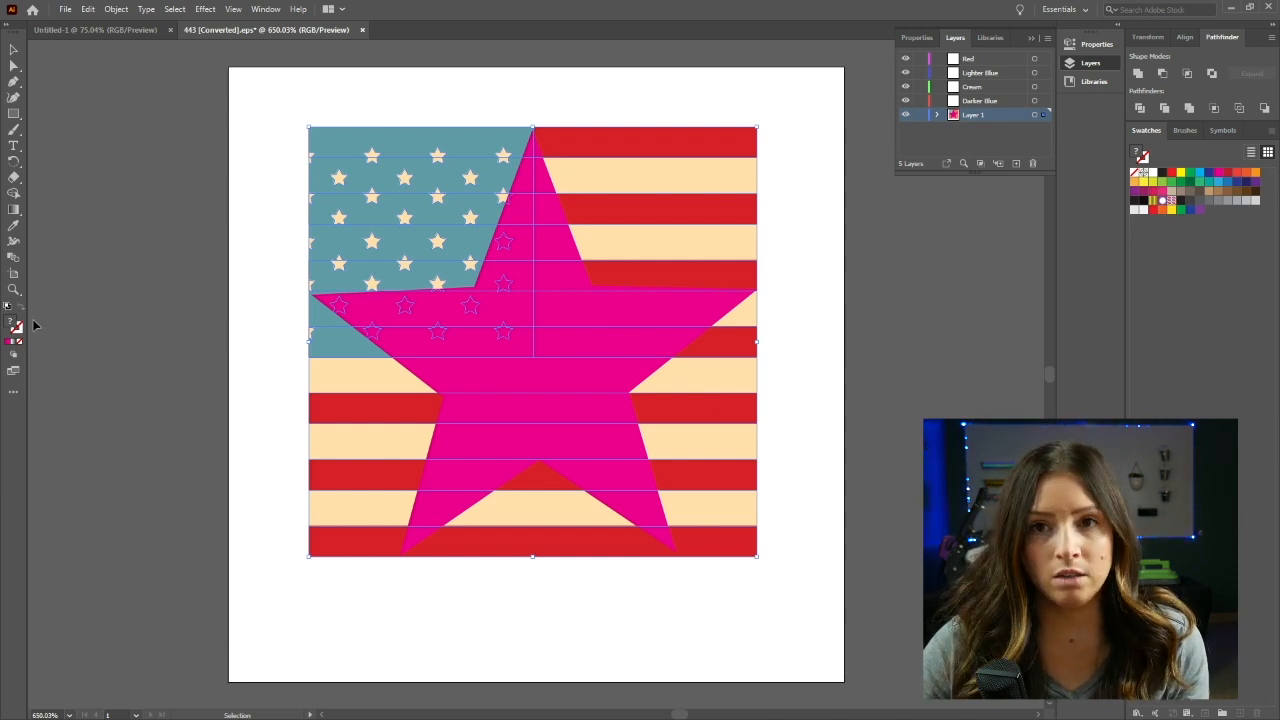
pyautogui.rightClick(336, 236)
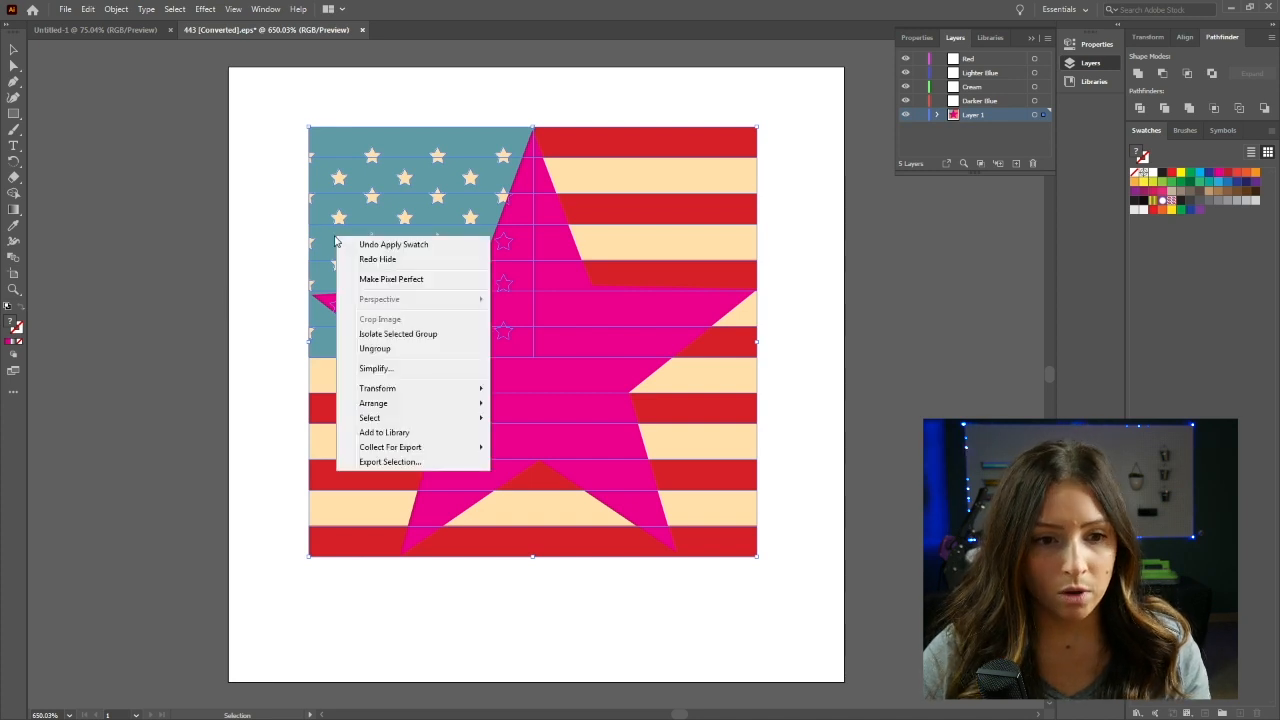
pyautogui.click(370, 349)
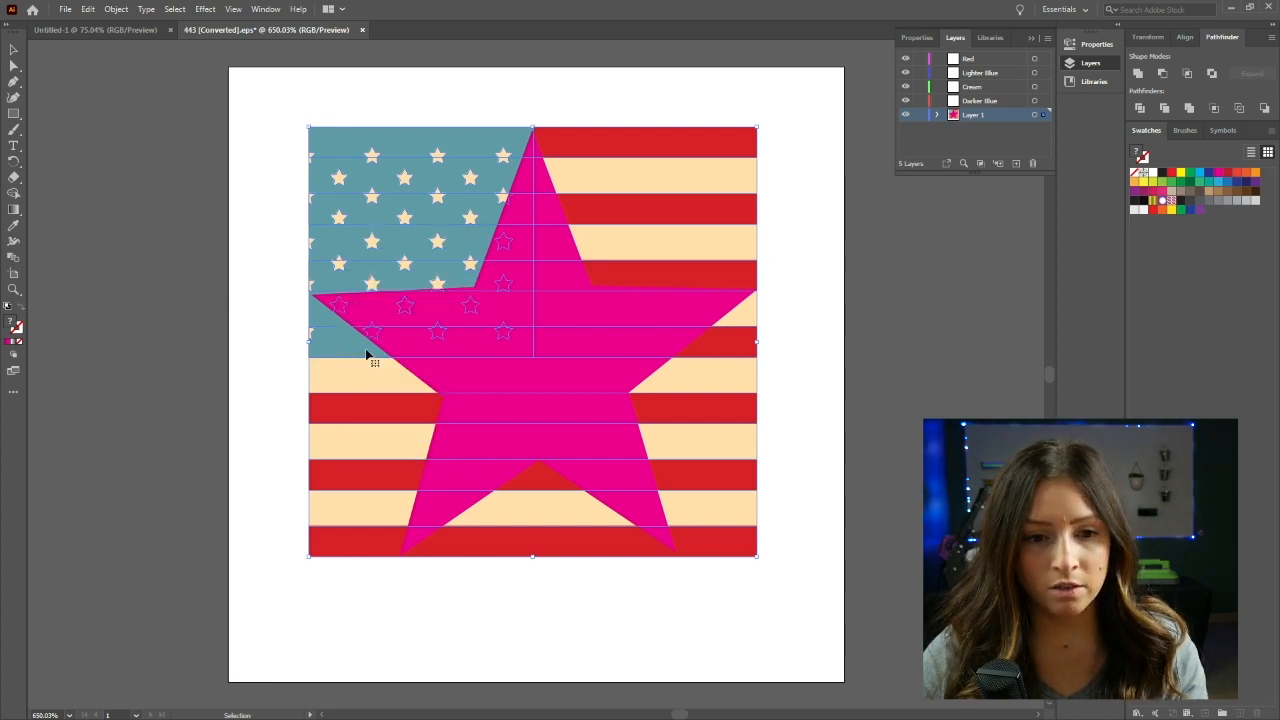
# Step: Ungroup the flag's teal corner to separate its small cream stars from the teal rectangle
pyautogui.click(285, 327)
pyautogui.click(310, 325)
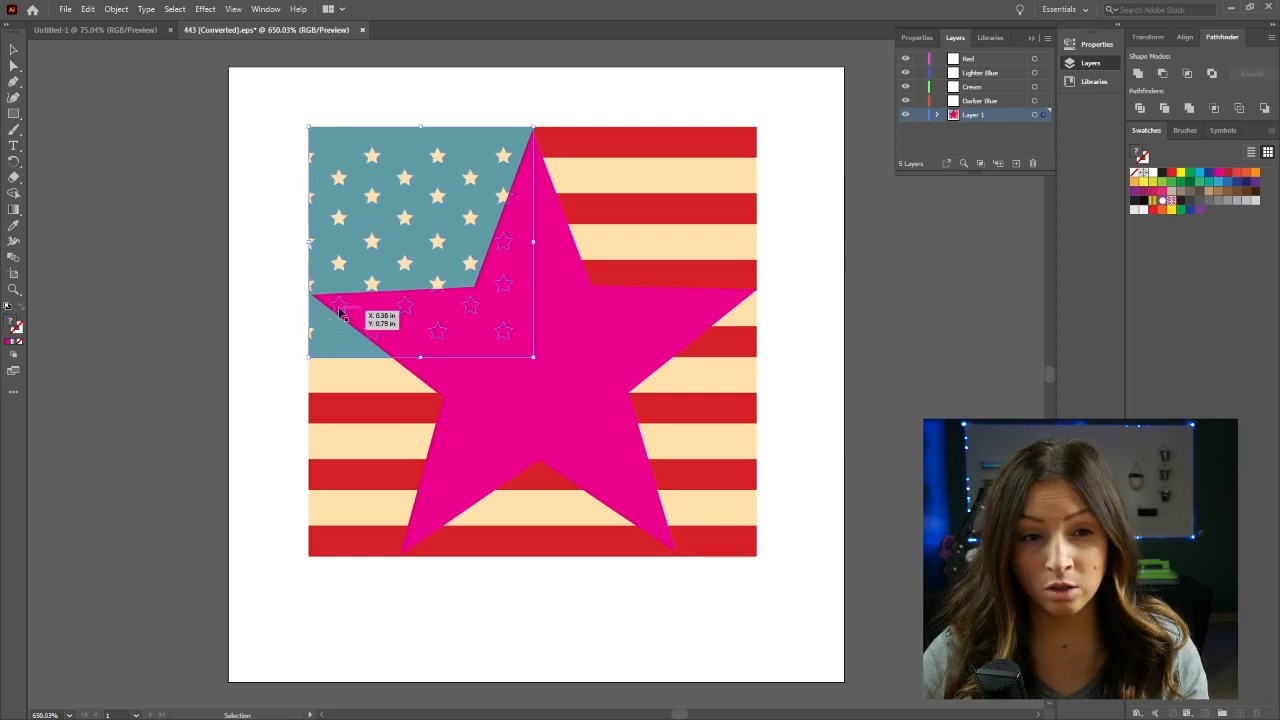
pyautogui.rightClick(338, 241)
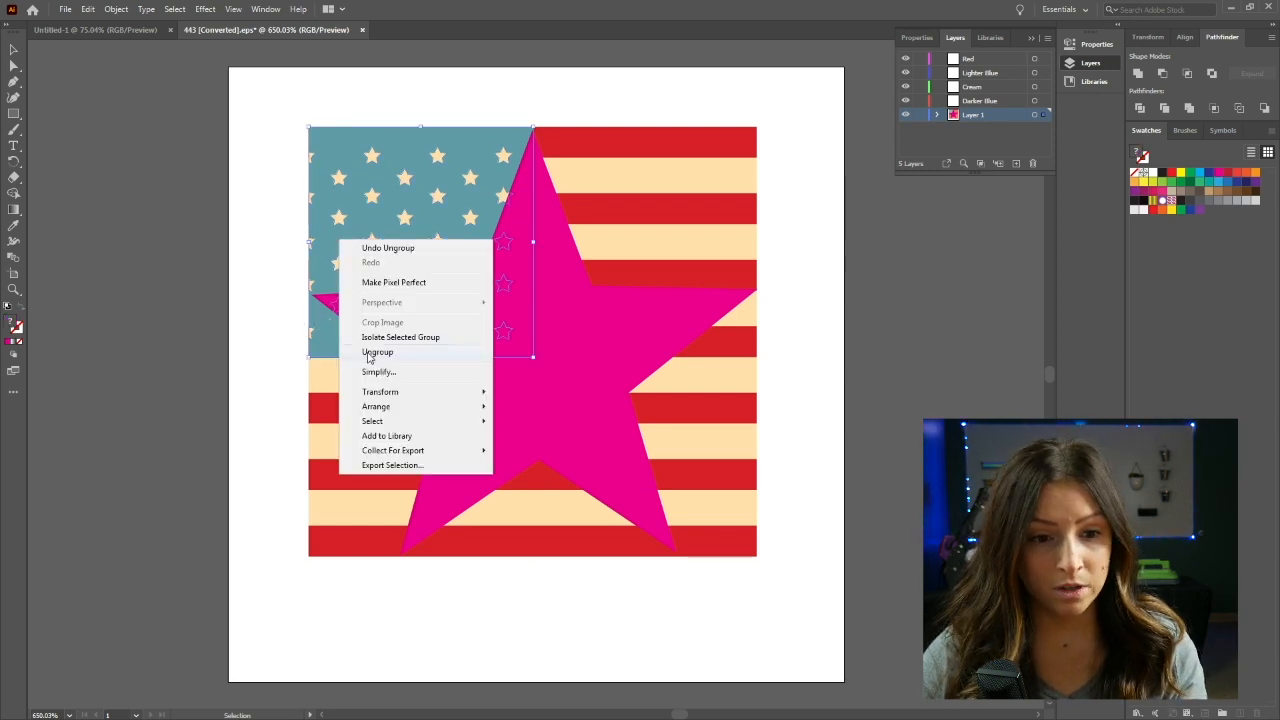
pyautogui.click(369, 355)
pyautogui.click(283, 311)
# Step: Examine the separated flag pieces individually: the teal rectangle, small stars, cream background and red stripes
pyautogui.click(335, 333)
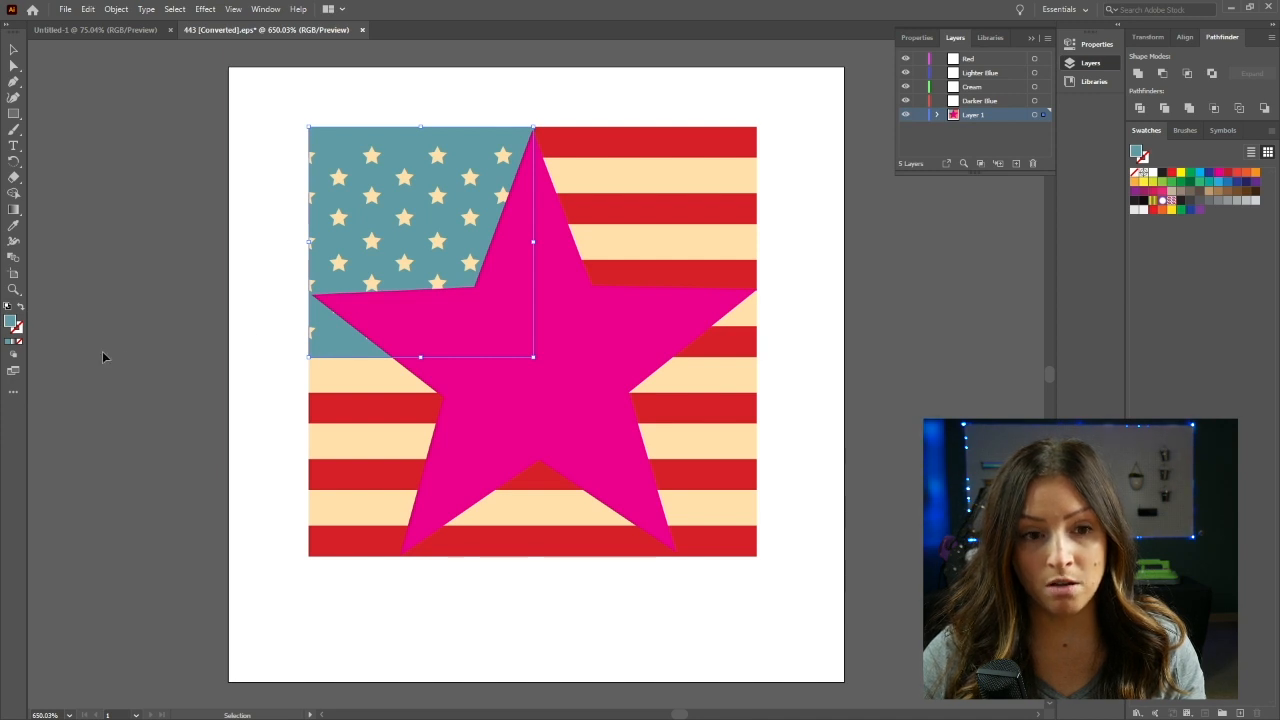
pyautogui.click(337, 263)
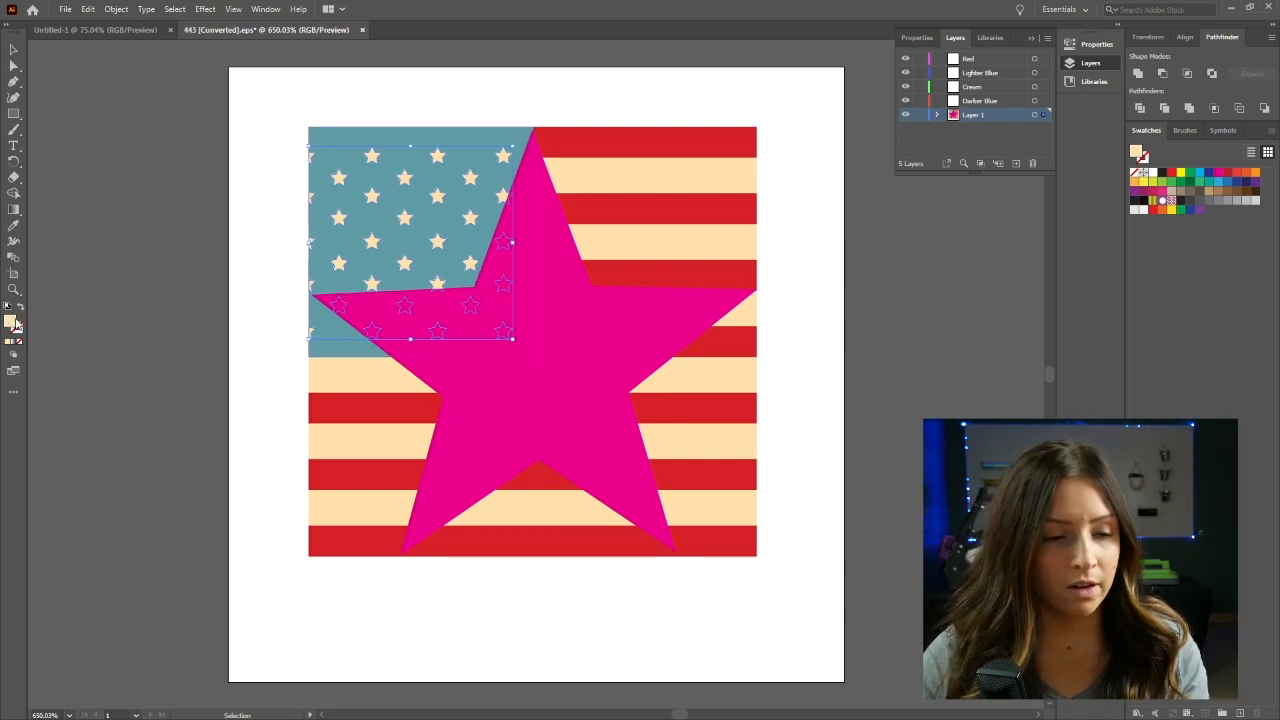
pyautogui.click(336, 384)
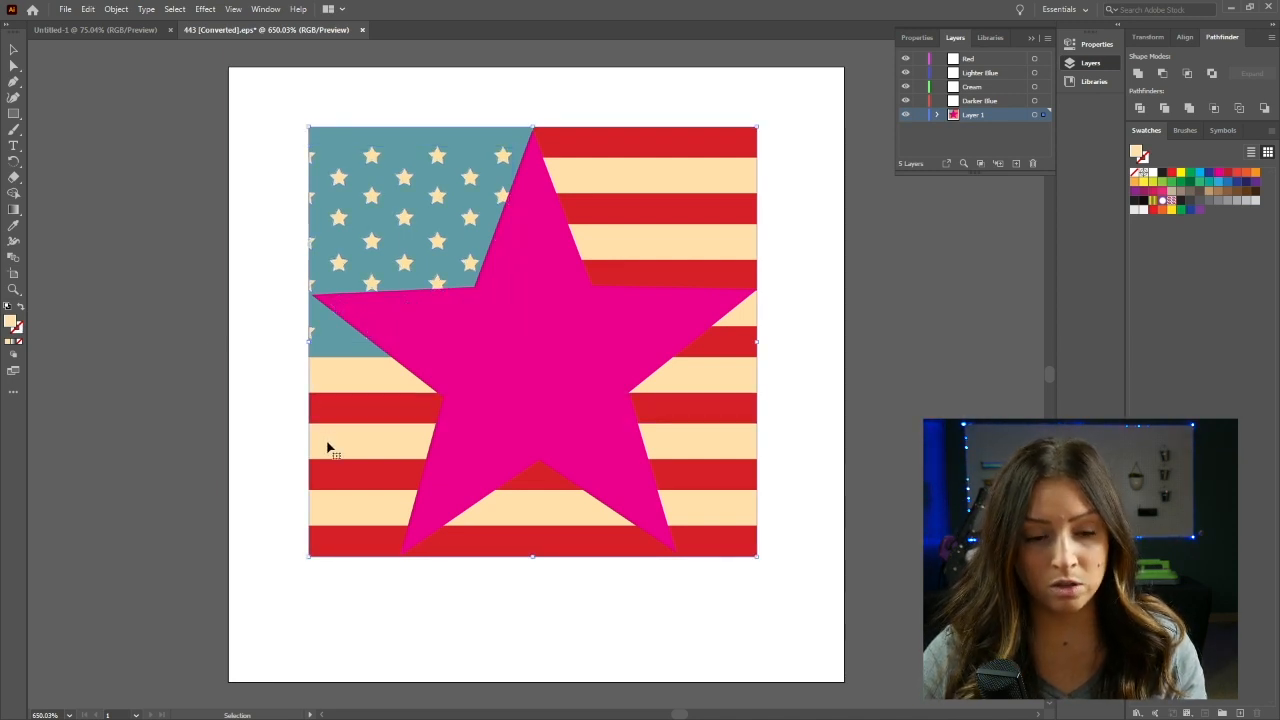
pyautogui.moveTo(333, 447); pyautogui.dragTo(252, 437)
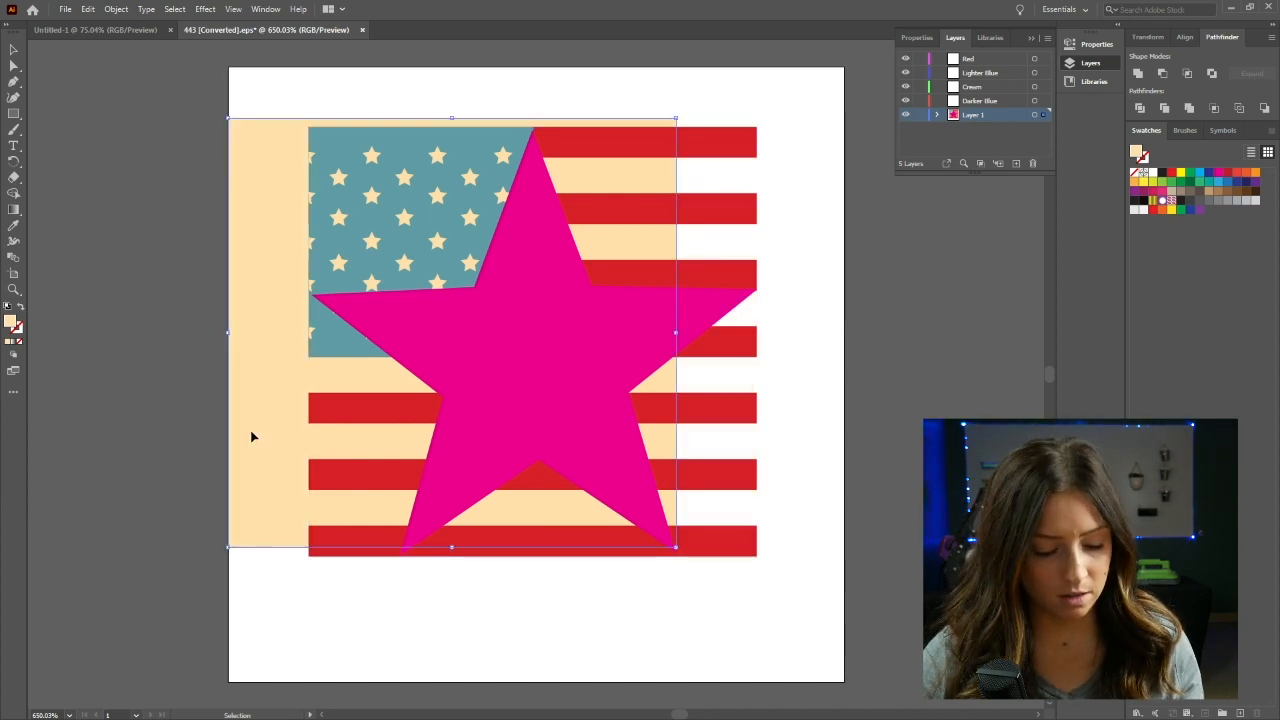
pyautogui.hotkey('ctrl', 'z')
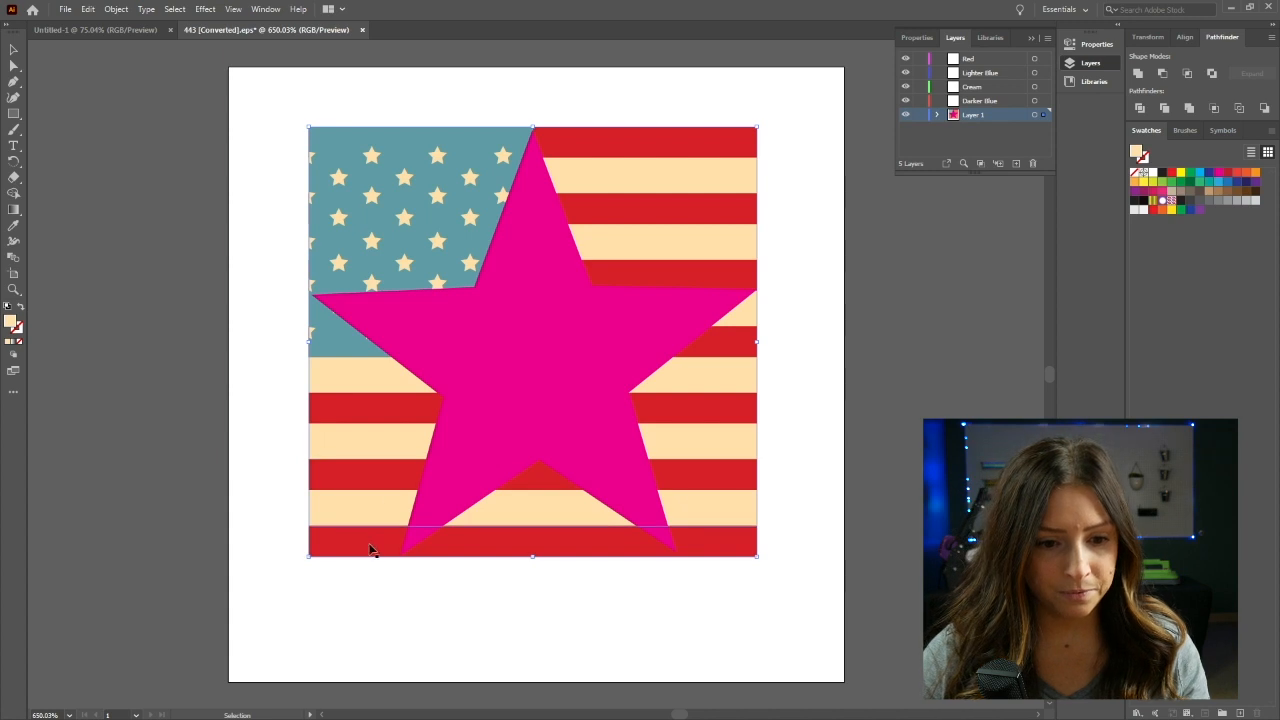
pyautogui.click(366, 480)
pyautogui.click(388, 411)
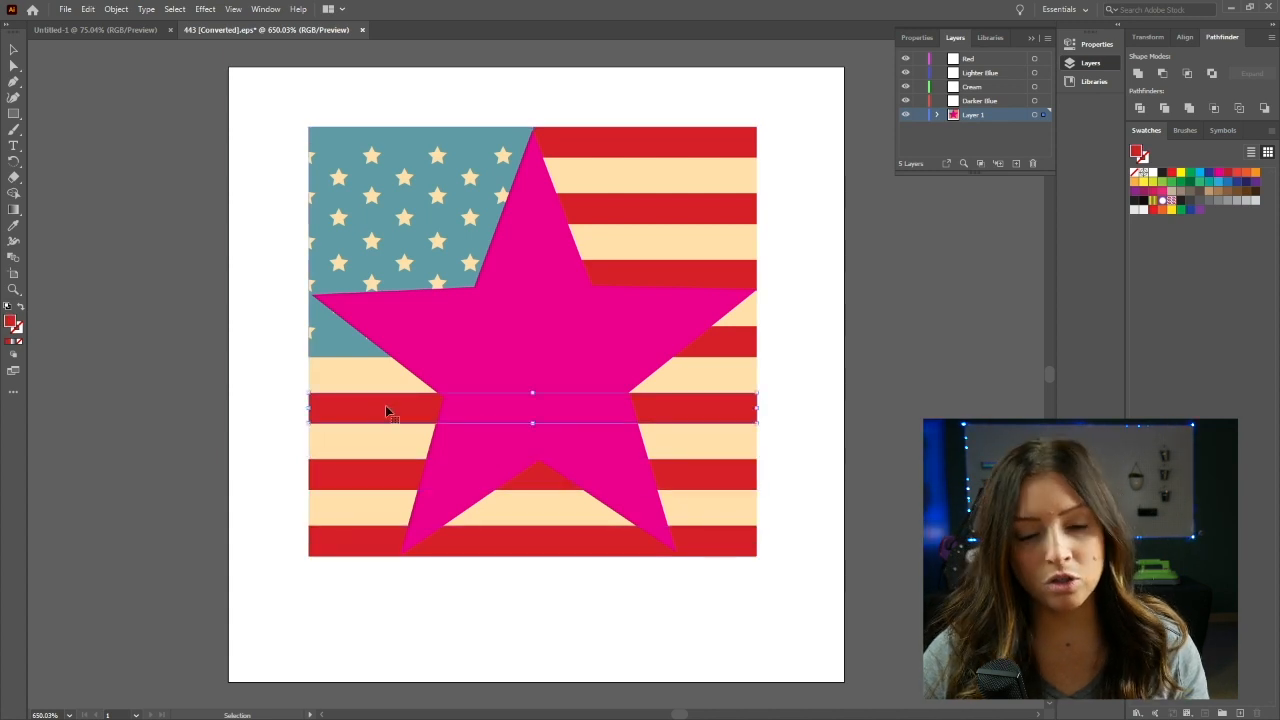
# Step: Save the cream background's fill as a new swatch and apply it to the magenta star
pyautogui.click(742, 377)
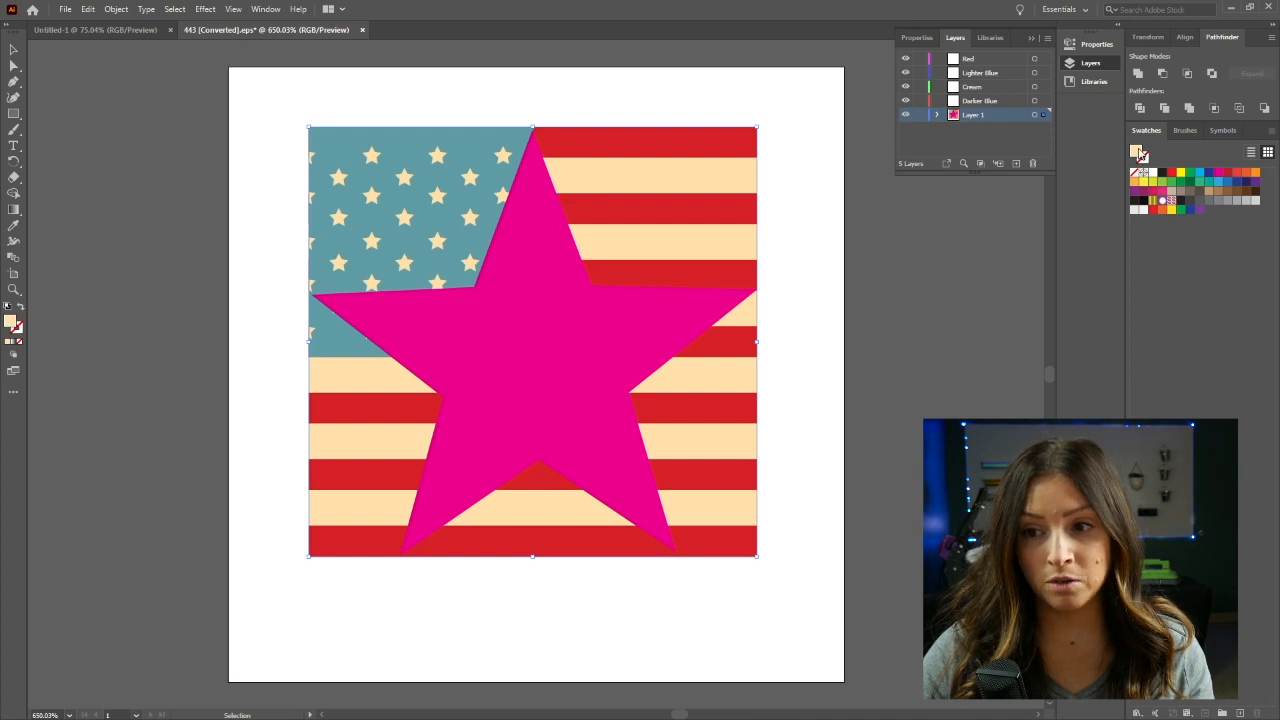
pyautogui.moveTo(1141, 153); pyautogui.dragTo(1209, 209)
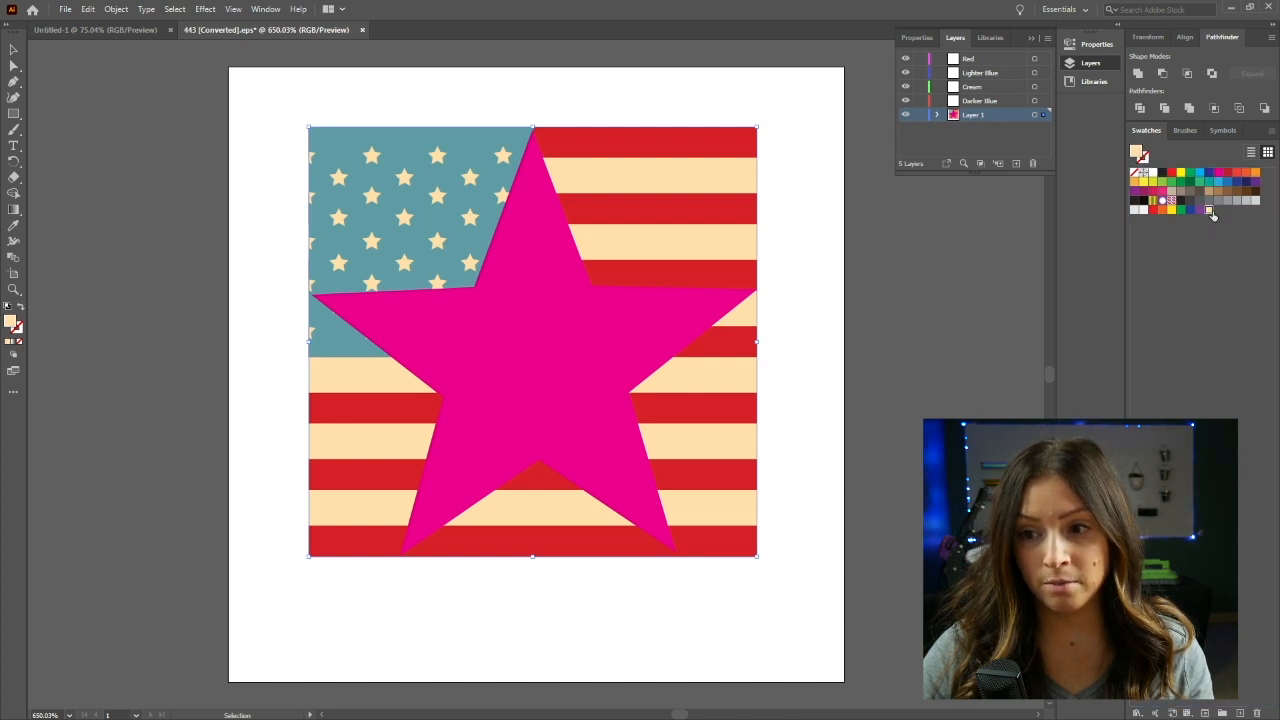
pyautogui.click(613, 313)
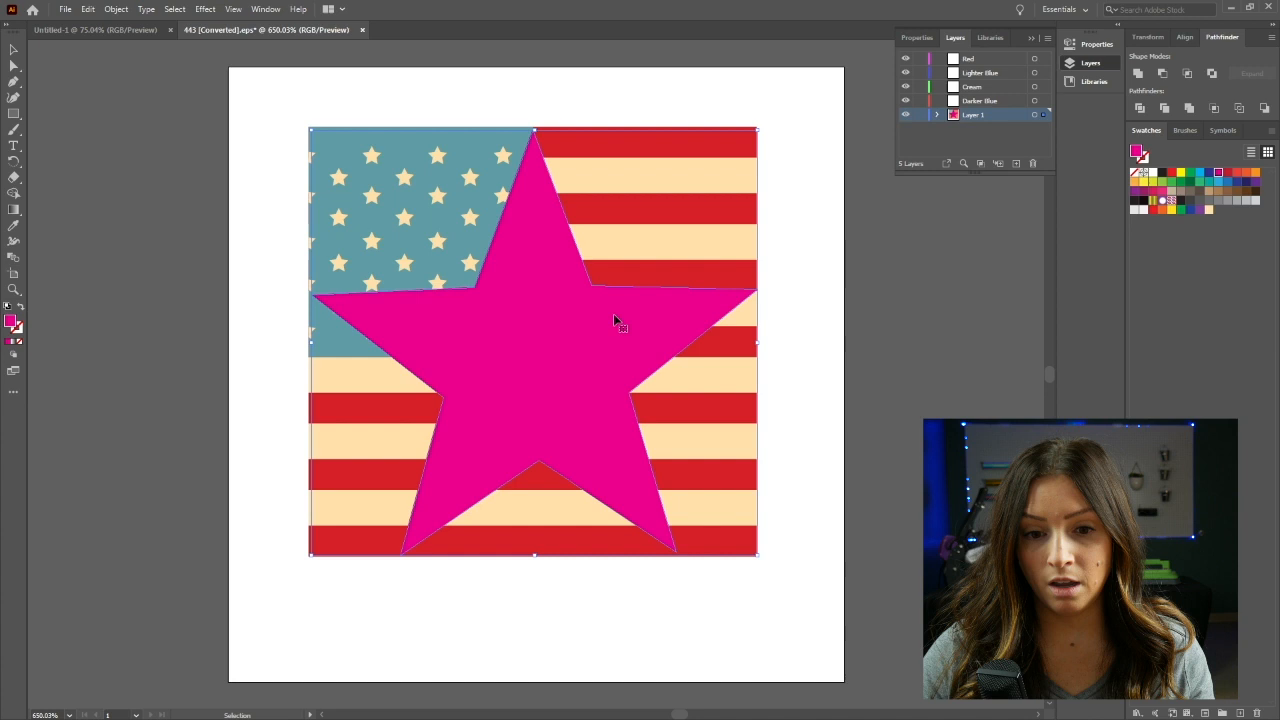
pyautogui.click(1209, 209)
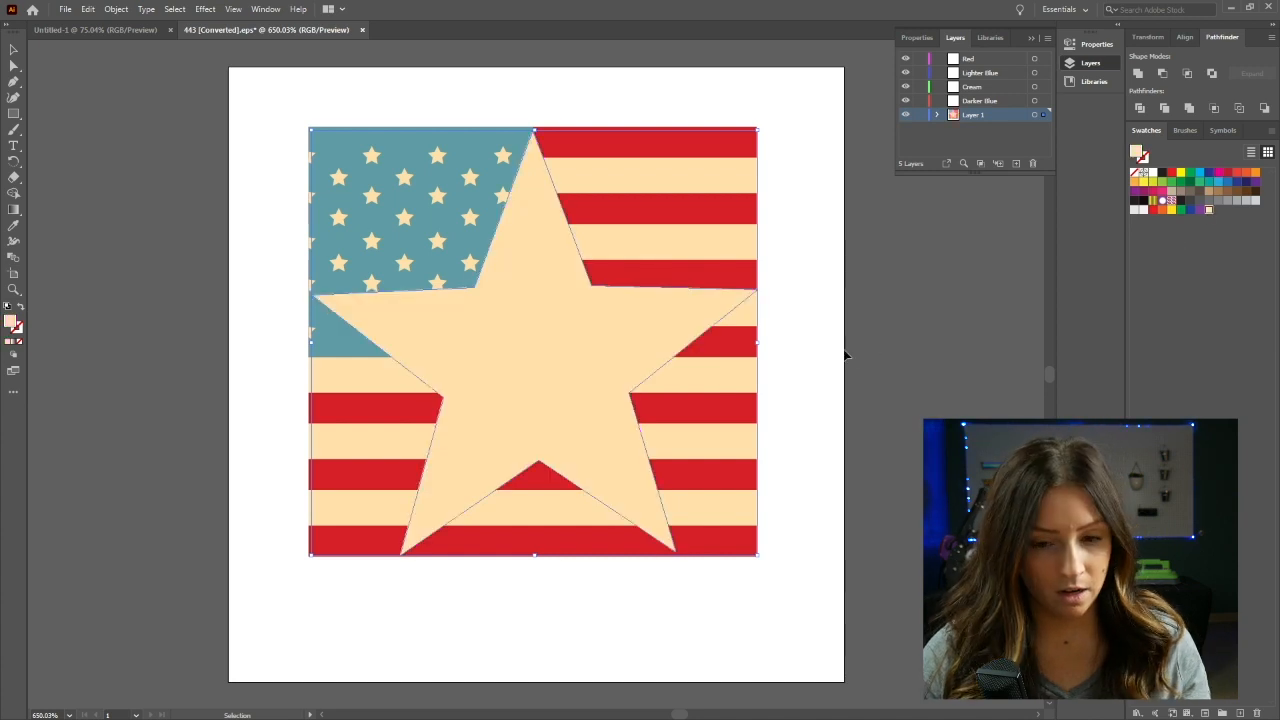
# Step: Delete the cream background square behind the large star and red stripes
pyautogui.click(762, 317)
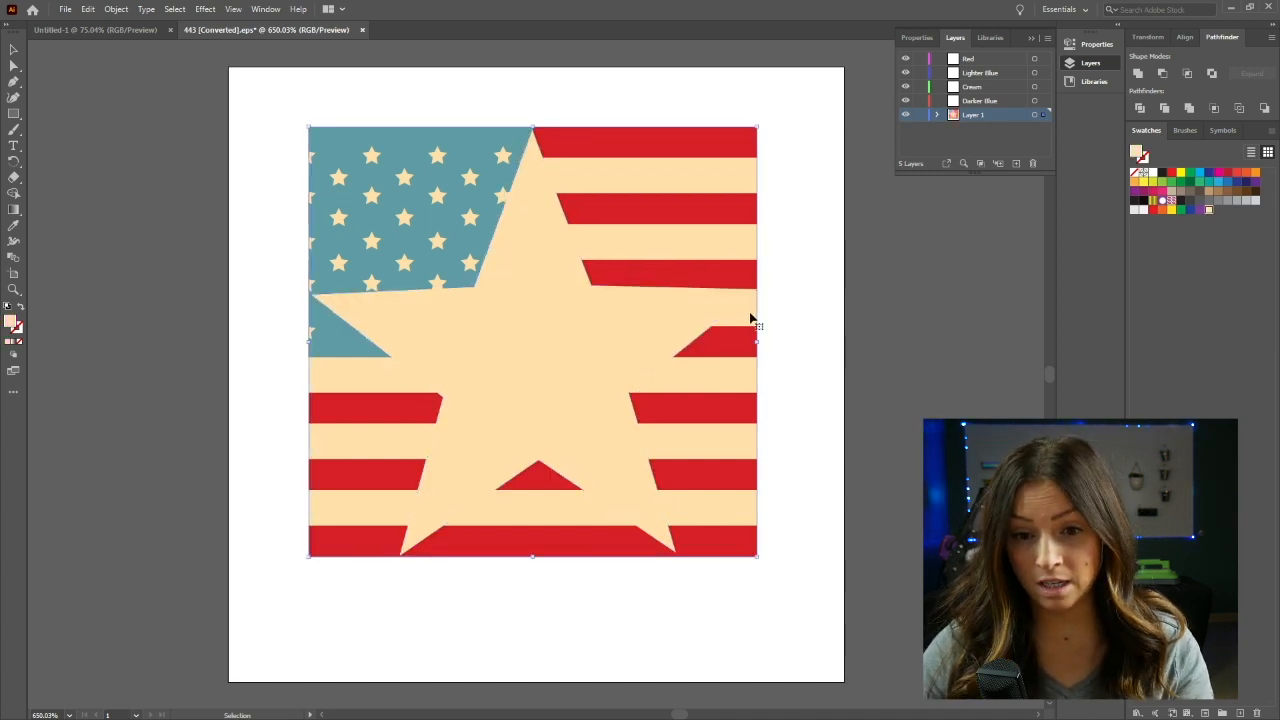
pyautogui.press('Delete')
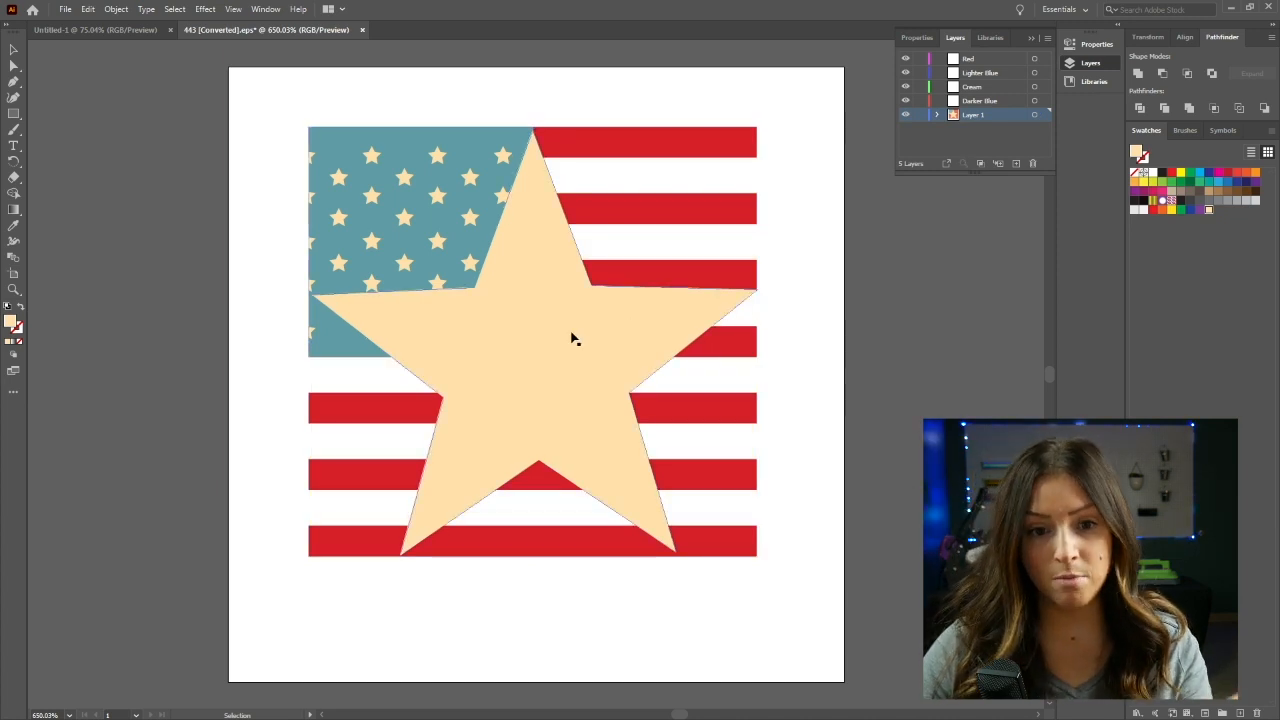
pyautogui.click(637, 268)
pyautogui.keyDown('shift'); pyautogui.click(669, 209); pyautogui.keyUp('shift')
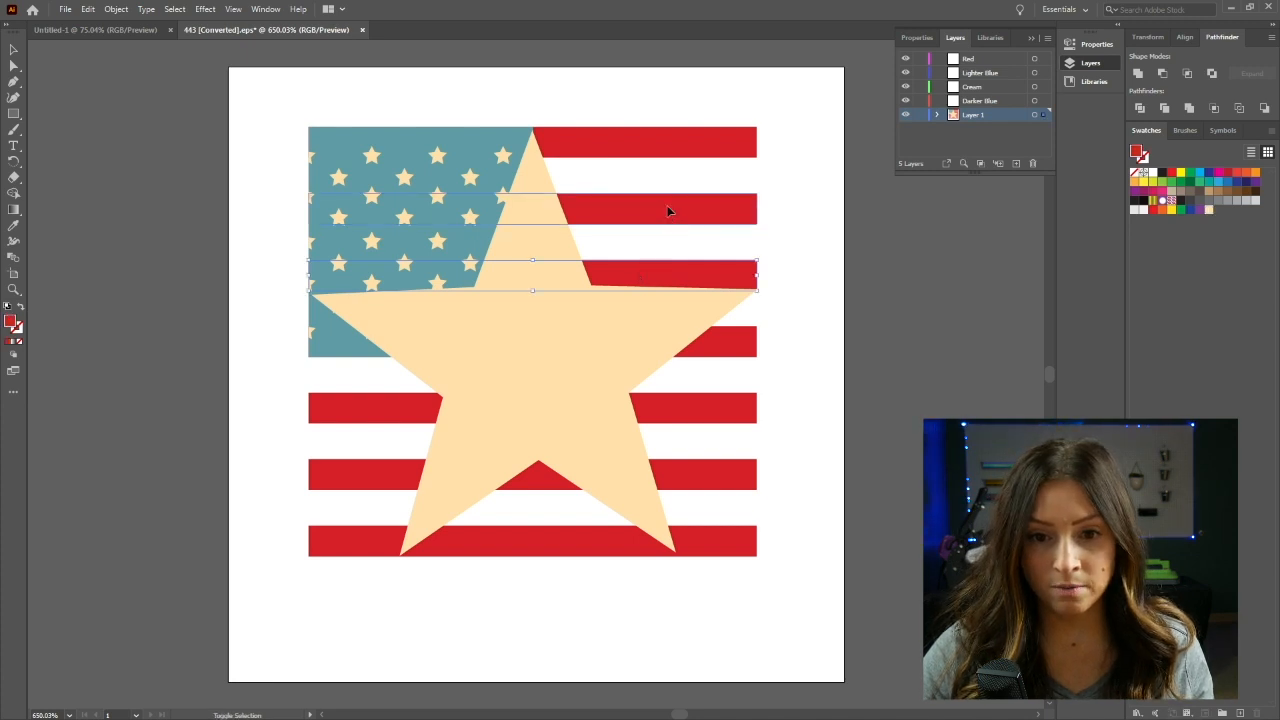
pyautogui.keyDown('shift'); pyautogui.click(687, 145); pyautogui.keyUp('shift')
pyautogui.keyDown('shift'); pyautogui.click(737, 345); pyautogui.keyUp('shift')
pyautogui.keyDown('shift'); pyautogui.click(724, 406); pyautogui.keyUp('shift')
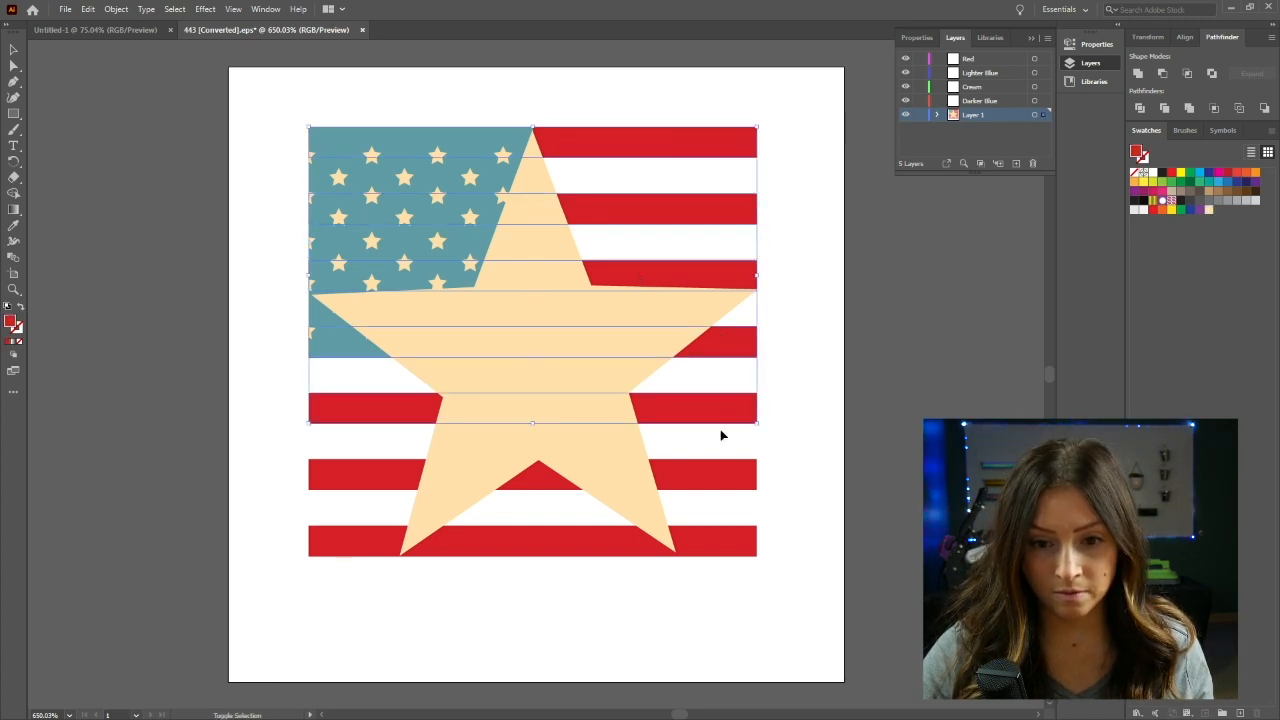
pyautogui.keyDown('shift'); pyautogui.click(725, 476); pyautogui.keyUp('shift')
pyautogui.keyDown('shift'); pyautogui.click(730, 553); pyautogui.keyUp('shift')
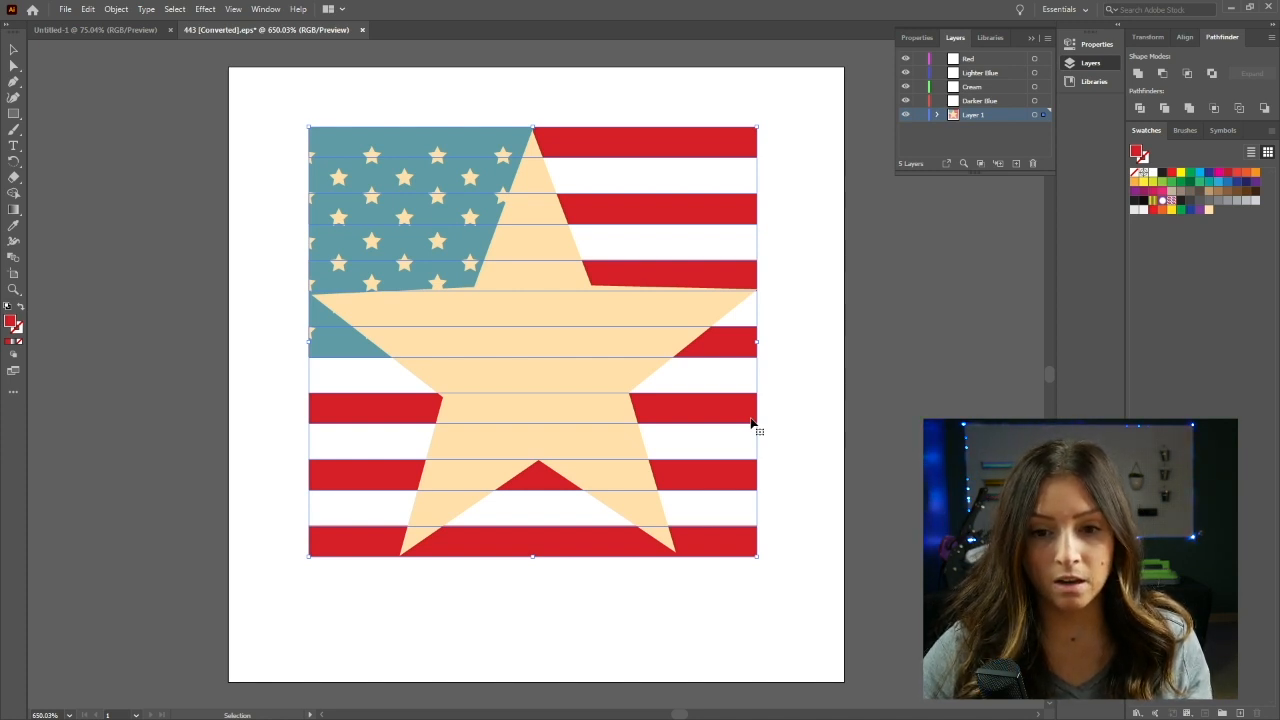
pyautogui.click(790, 302)
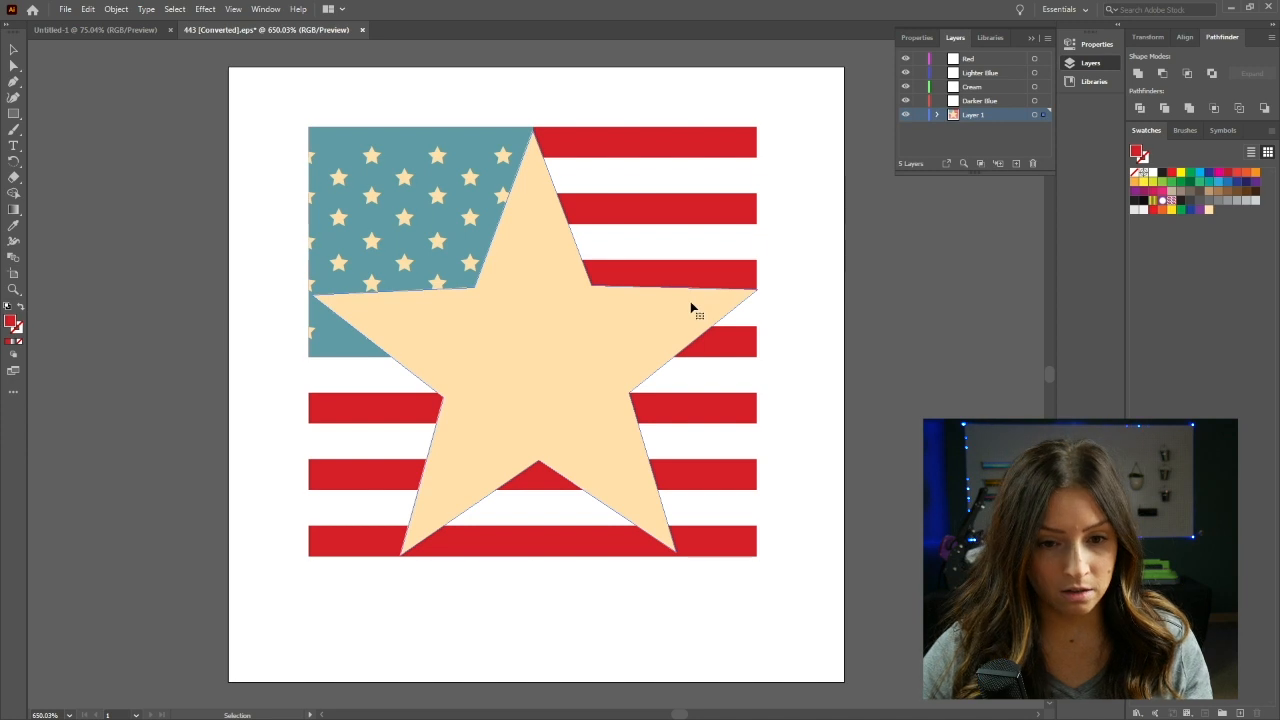
pyautogui.press('a')
pyautogui.click(692, 308)
pyautogui.press('v')
pyautogui.click(688, 327)
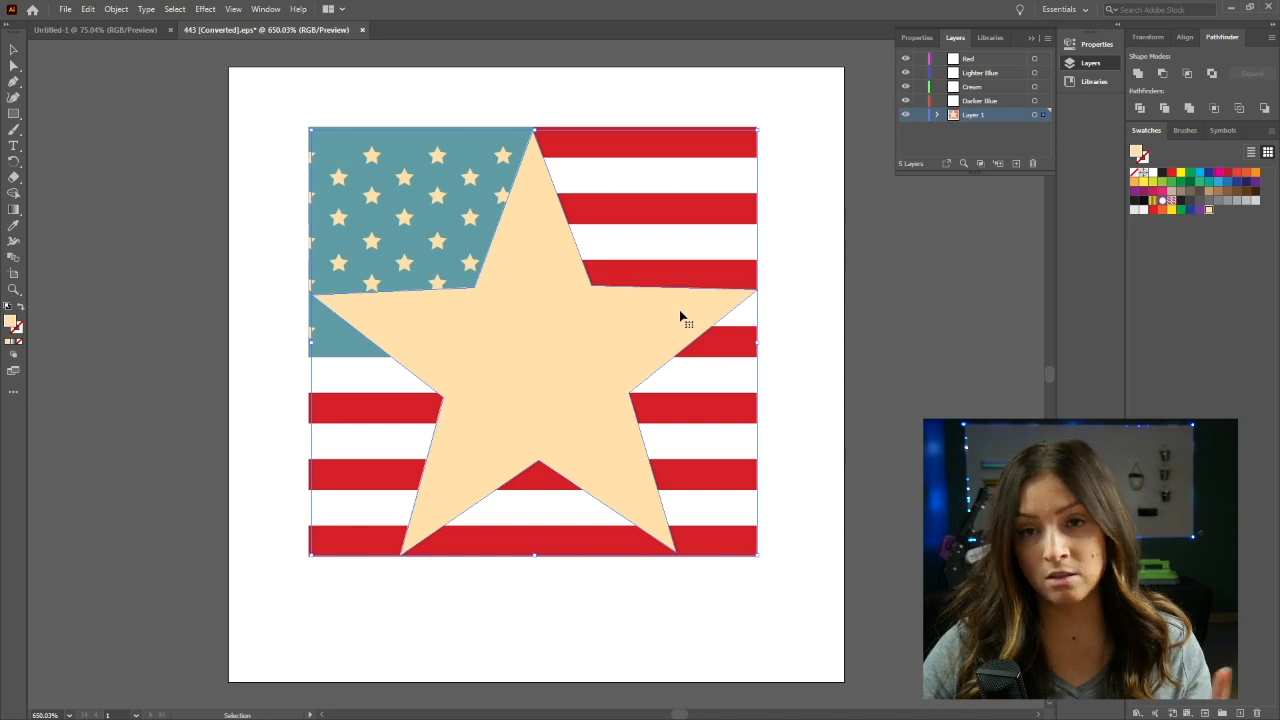
# Step: Combine all seven red stripes into a single compound path
pyautogui.click(653, 135)
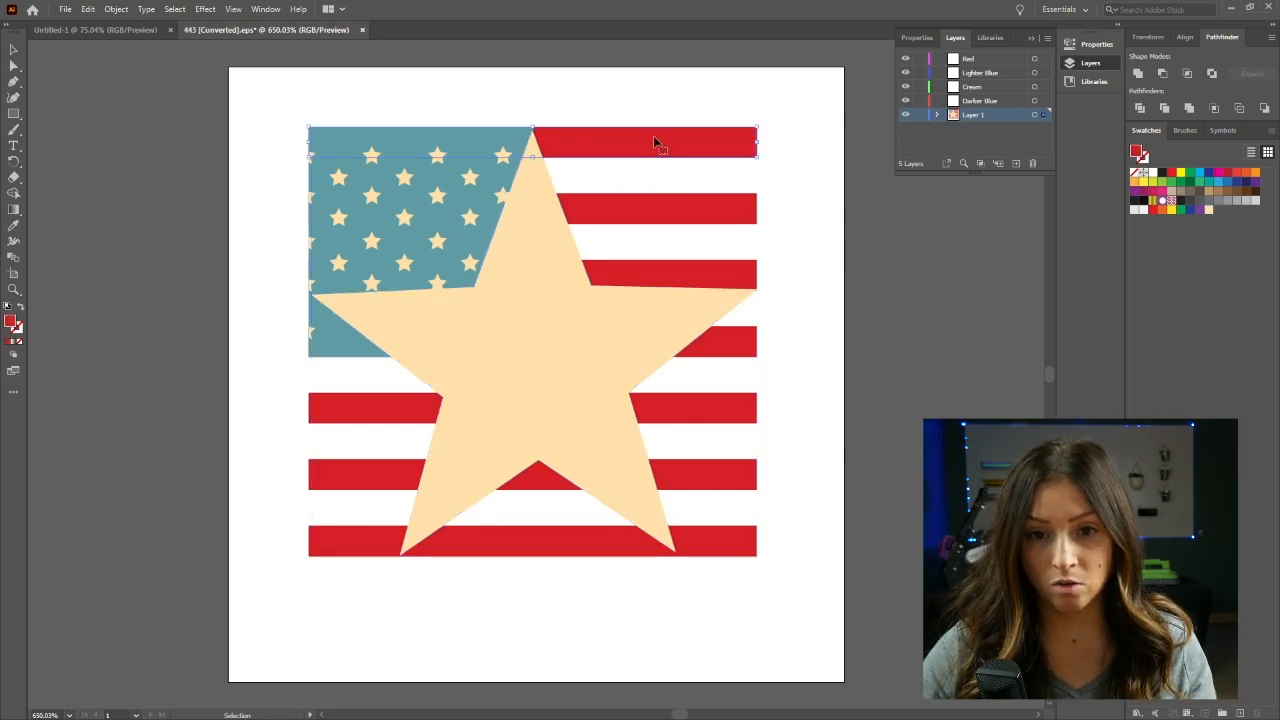
pyautogui.keyDown('shift'); pyautogui.click(727, 212); pyautogui.keyUp('shift')
pyautogui.keyDown('shift'); pyautogui.click(743, 266); pyautogui.keyUp('shift')
pyautogui.keyDown('shift'); pyautogui.click(752, 341); pyautogui.keyUp('shift')
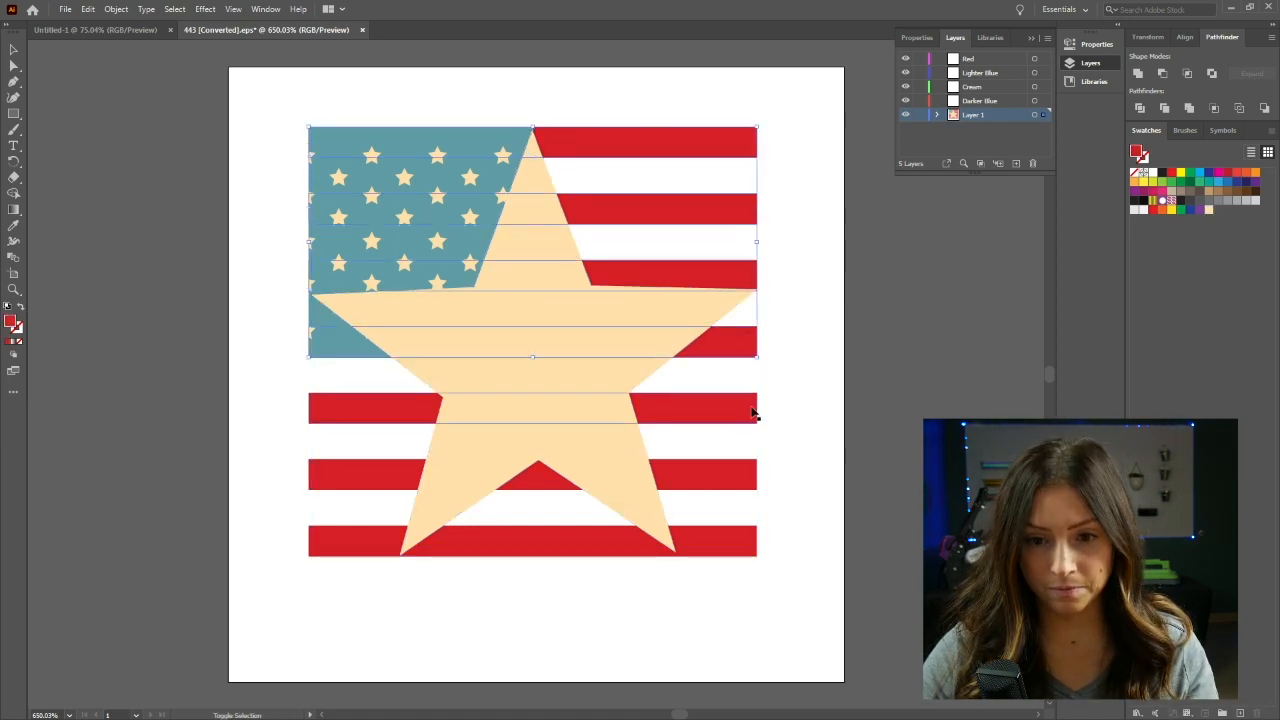
pyautogui.keyDown('shift'); pyautogui.click(748, 418); pyautogui.keyUp('shift')
pyautogui.keyDown('shift'); pyautogui.click(742, 475); pyautogui.keyUp('shift')
pyautogui.keyDown('shift'); pyautogui.click(730, 538); pyautogui.keyUp('shift')
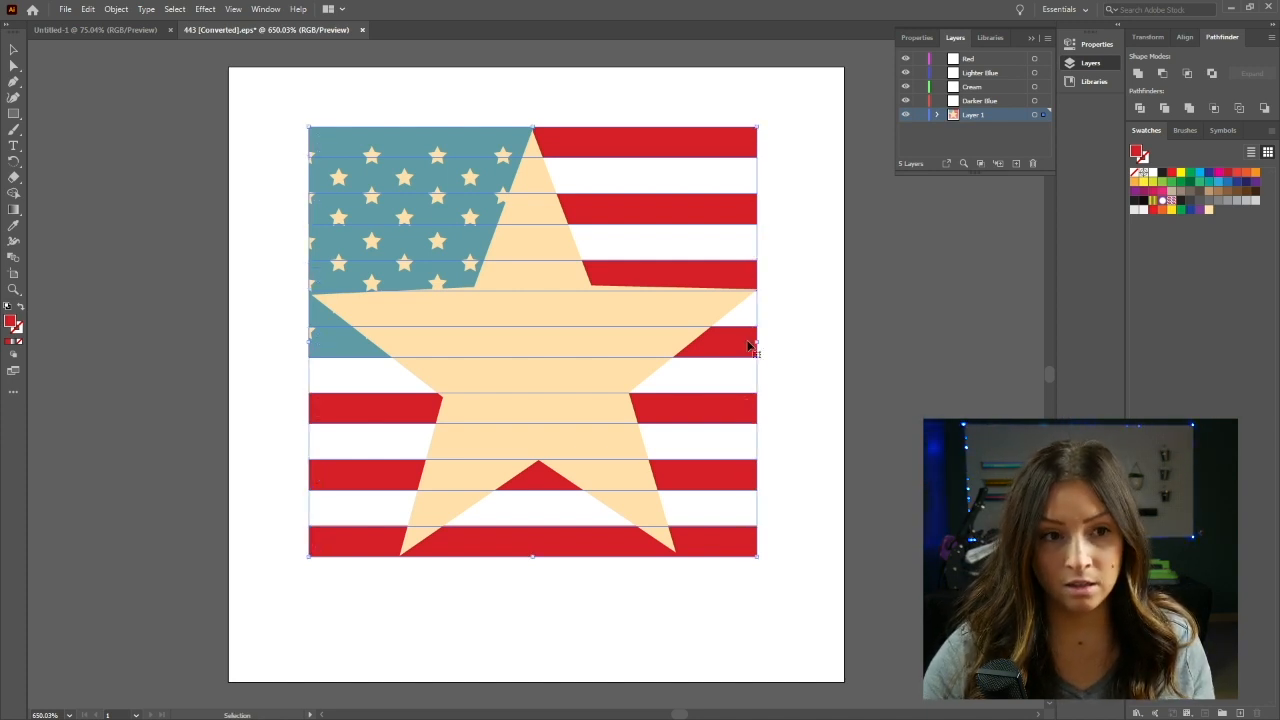
pyautogui.click(116, 9)
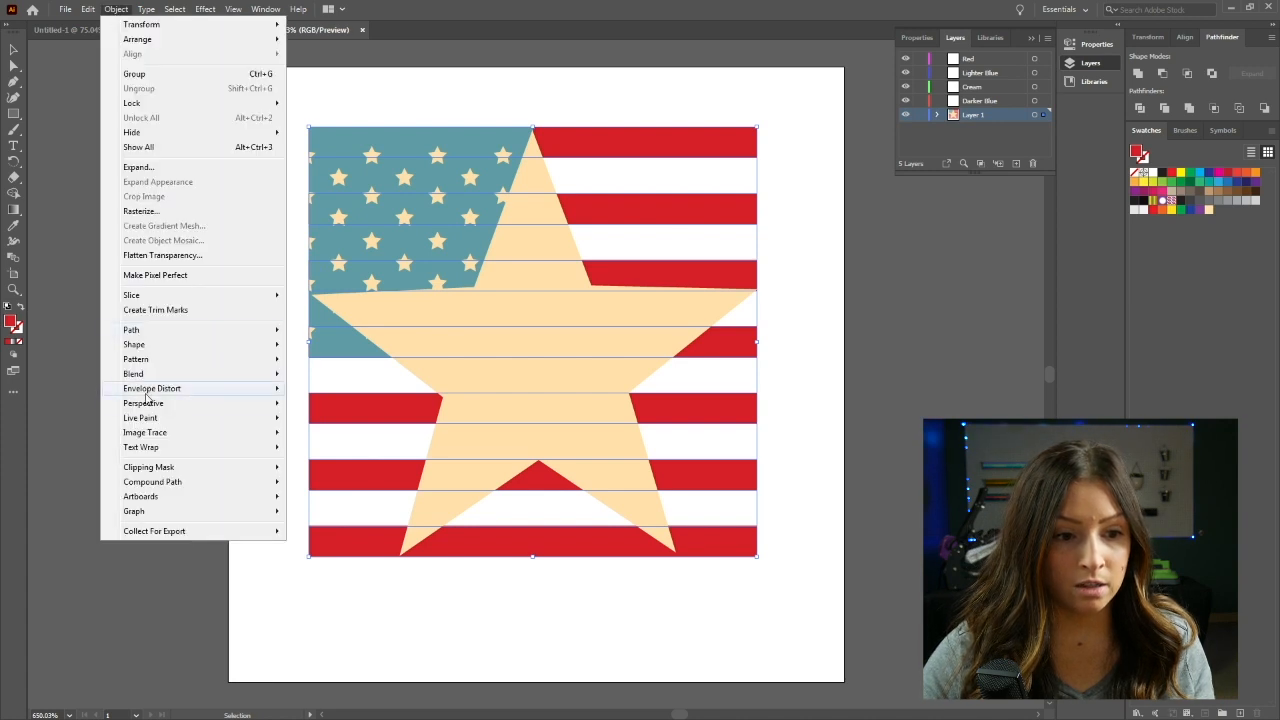
pyautogui.moveTo(170, 484)
pyautogui.click(329, 484)
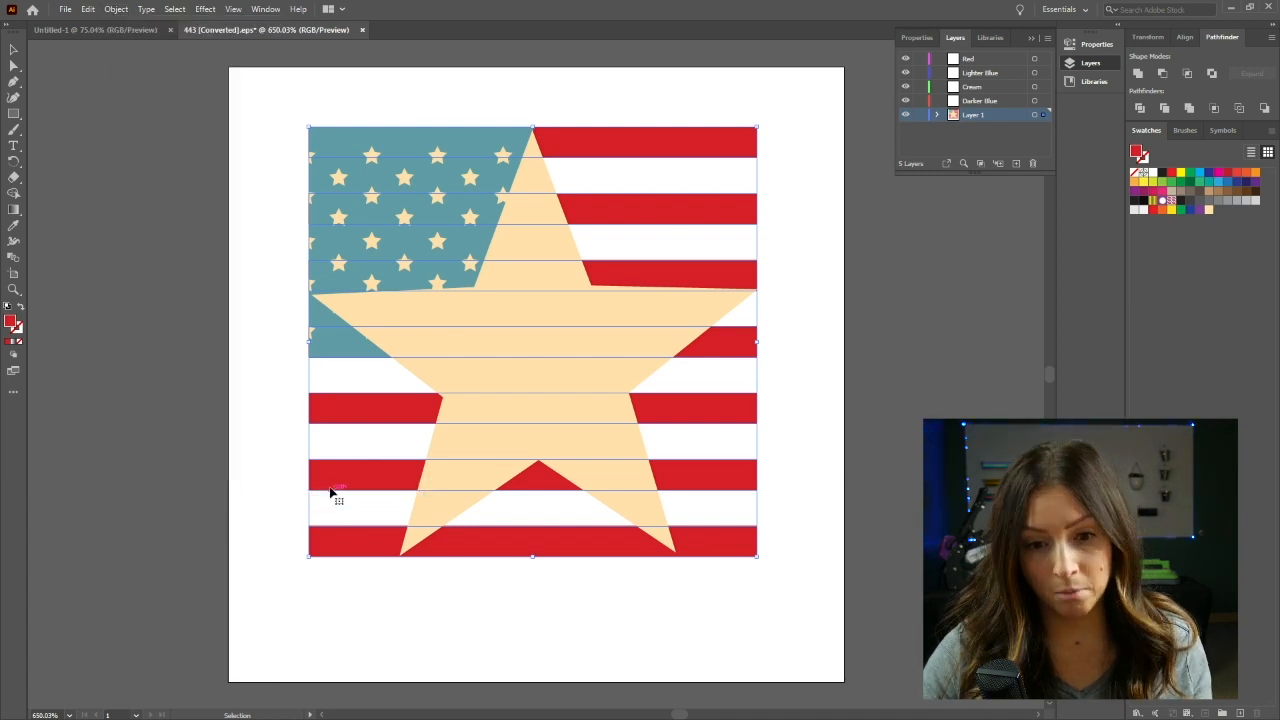
pyautogui.click(783, 380)
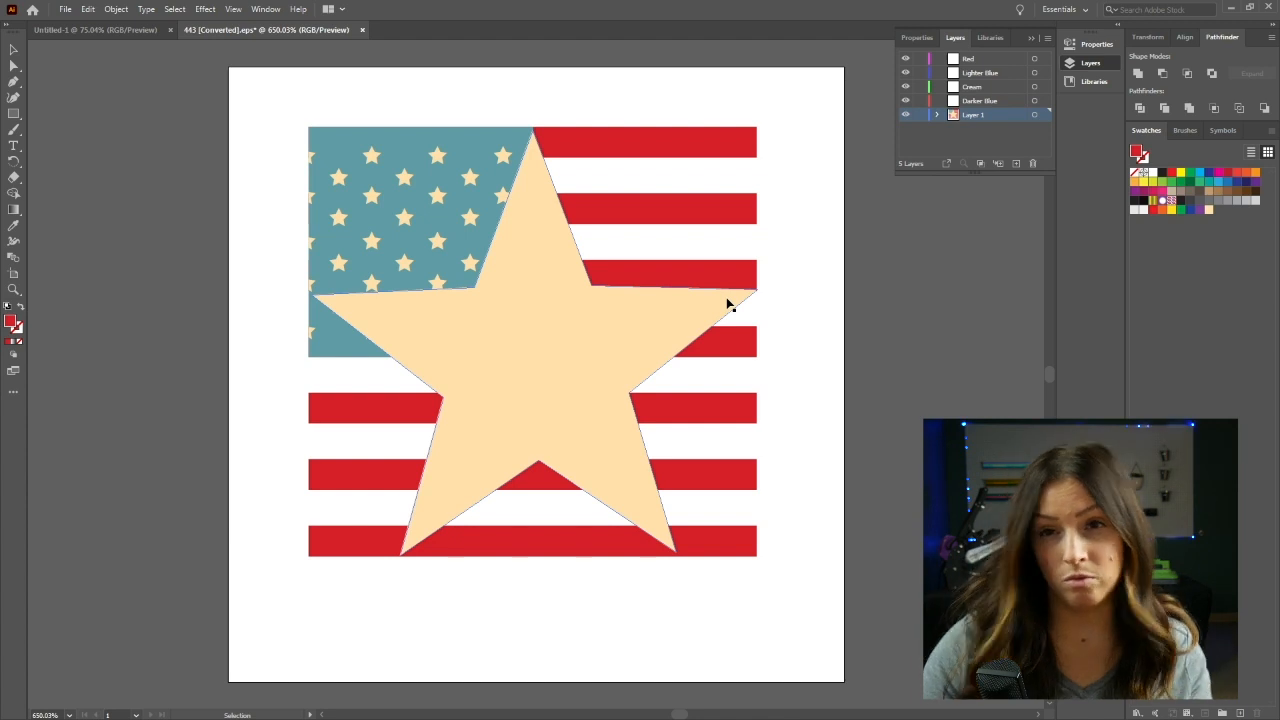
# Step: Subtract the red stripes from the large cream star with Minus Back, undoing a first try with Minus Front
pyautogui.hotkey('ctrl', 'a')
pyautogui.click(779, 294)
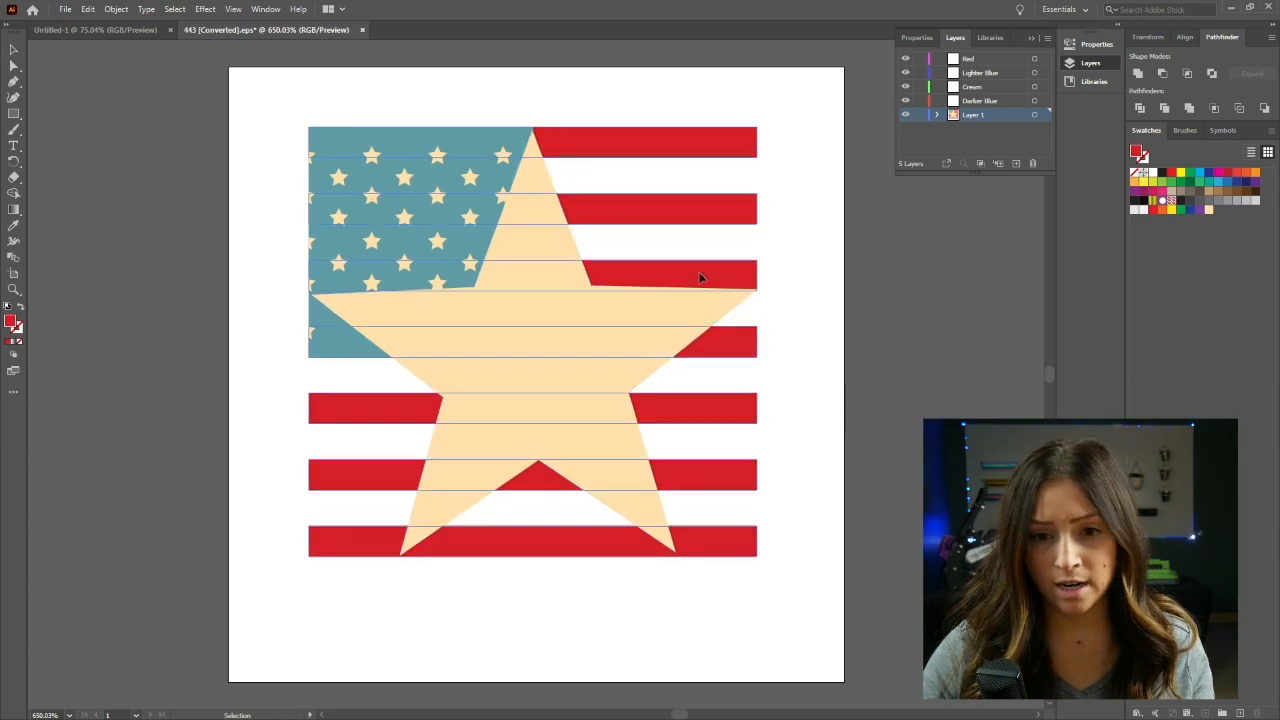
pyautogui.hotkey('ctrl', 'a')
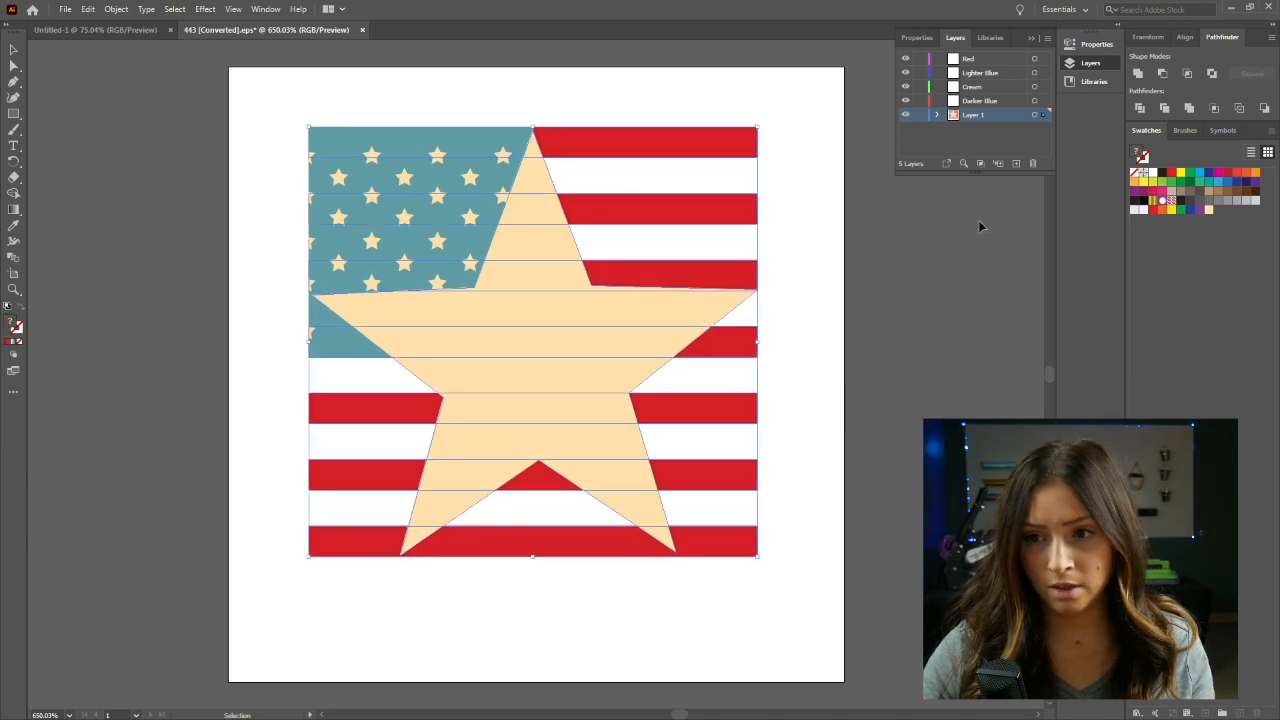
pyautogui.click(1163, 74)
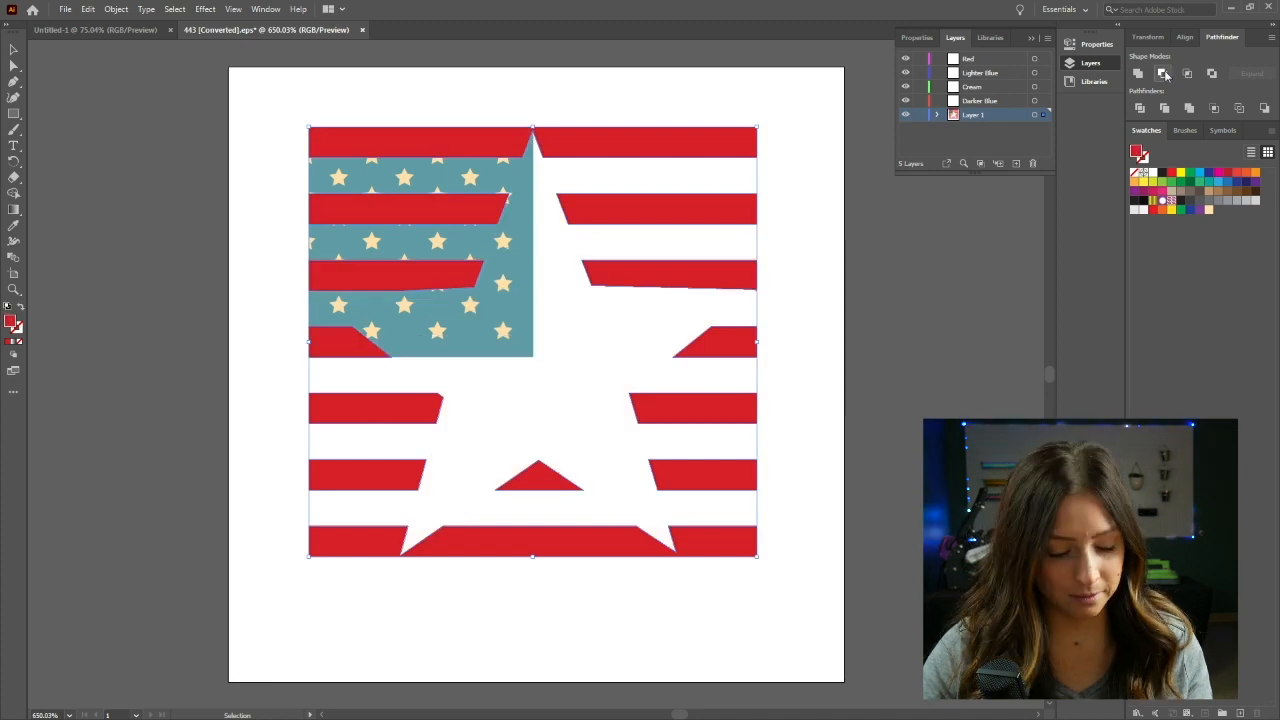
pyautogui.hotkey('ctrl', 'z')
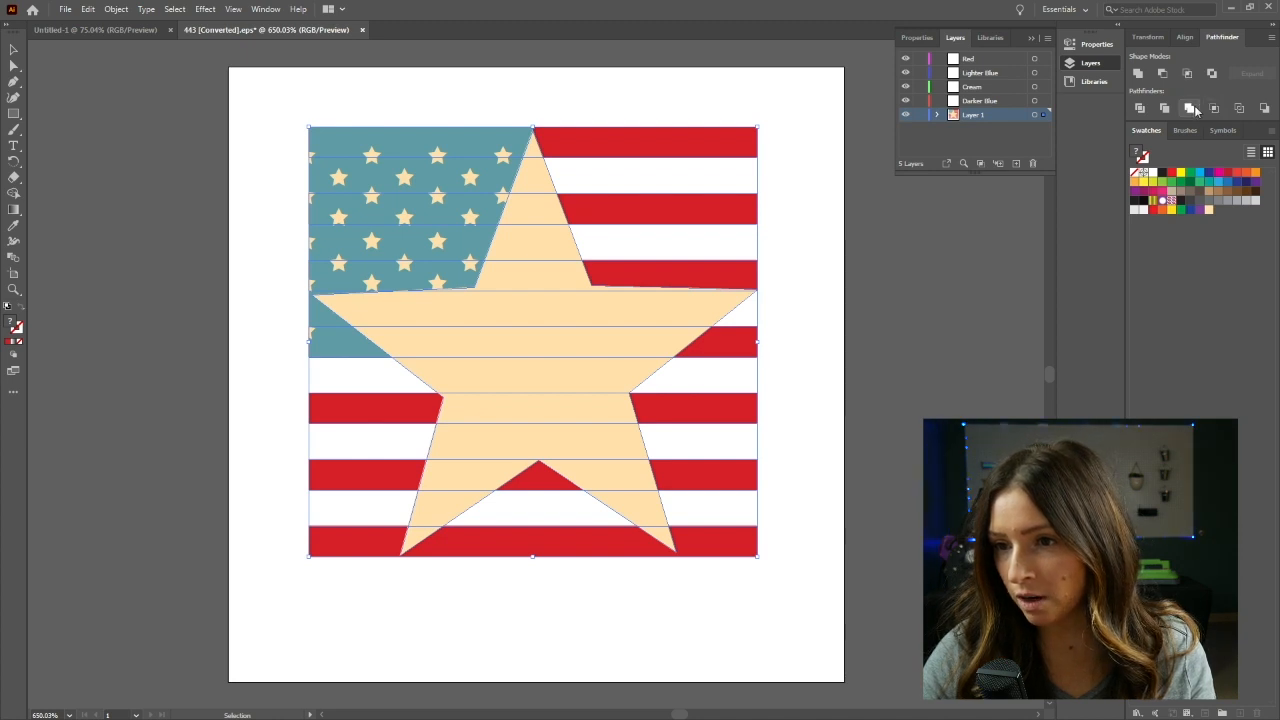
pyautogui.click(1265, 108)
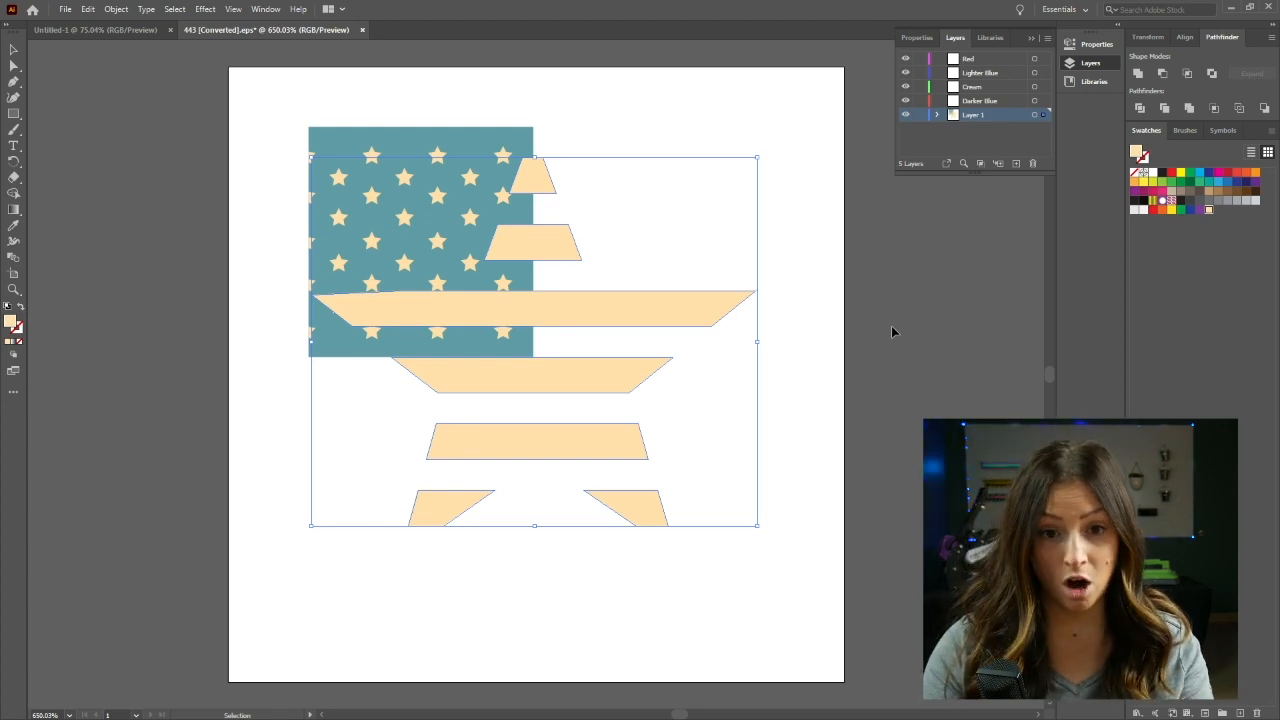
pyautogui.click(813, 297)
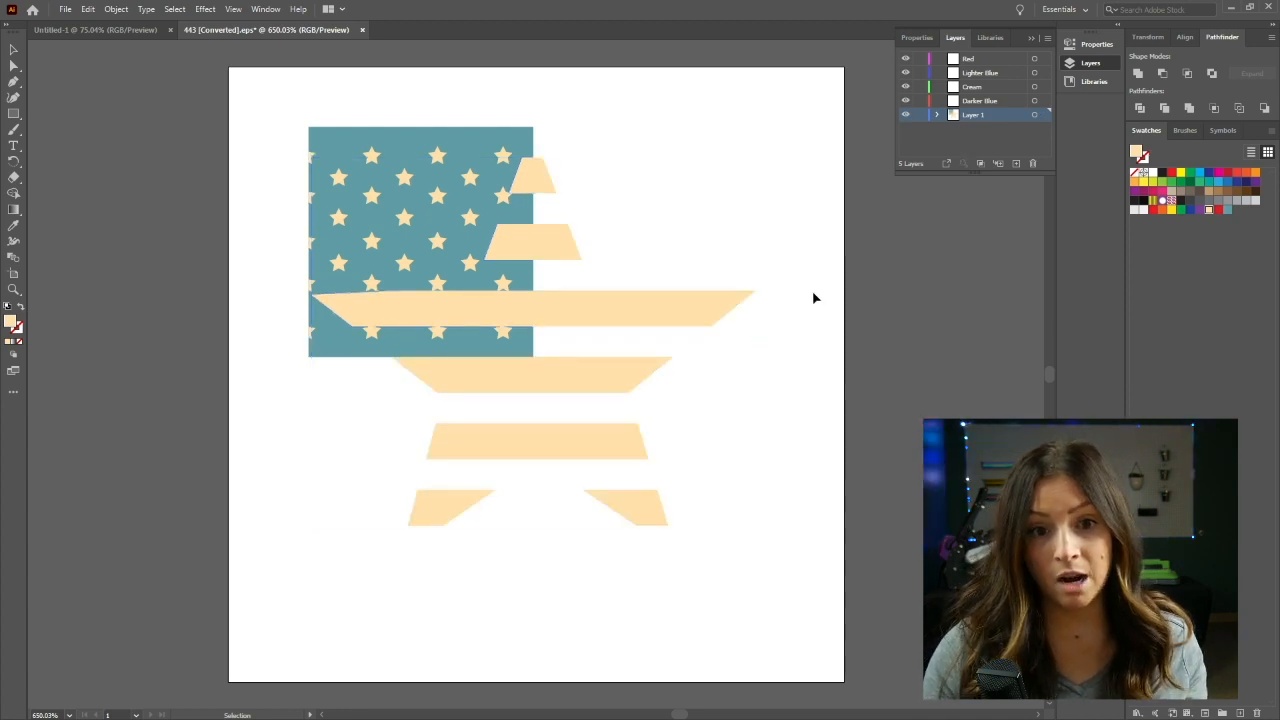
pyautogui.press('a')
pyautogui.press('v')
pyautogui.hotkey('ctrl', 'z')
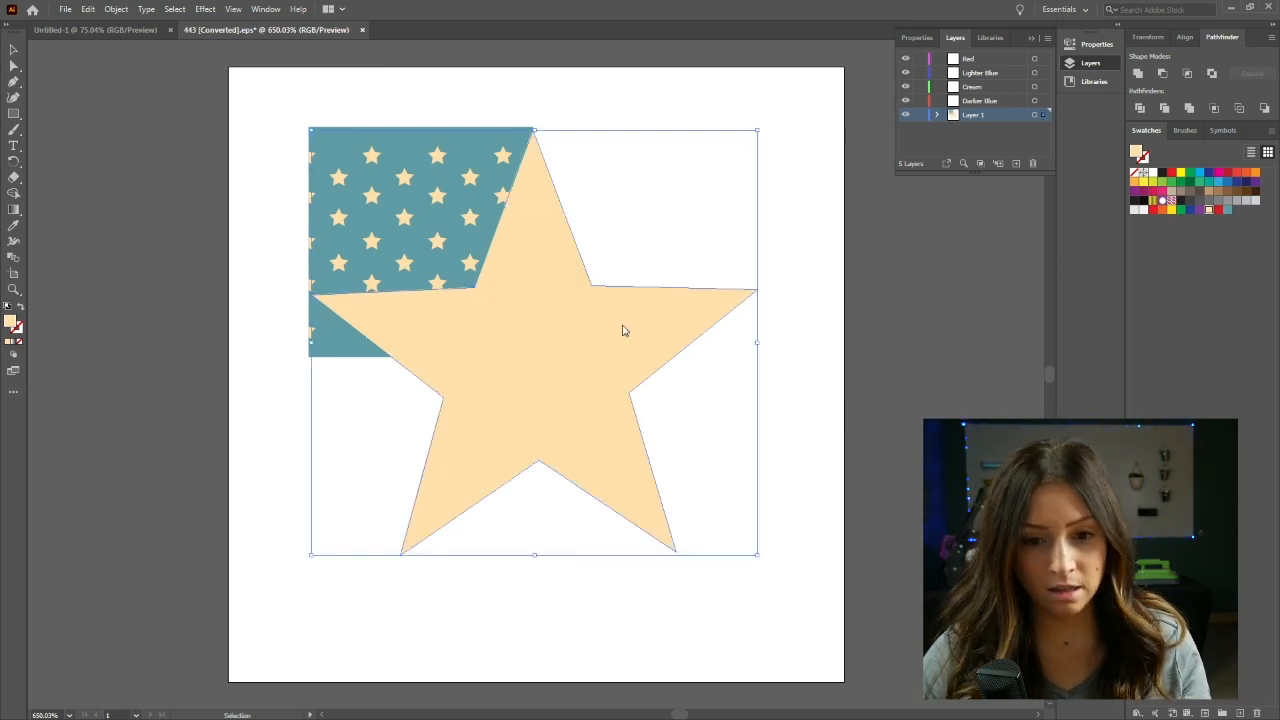
pyautogui.hotkey('ctrl', 'shift', 'z')
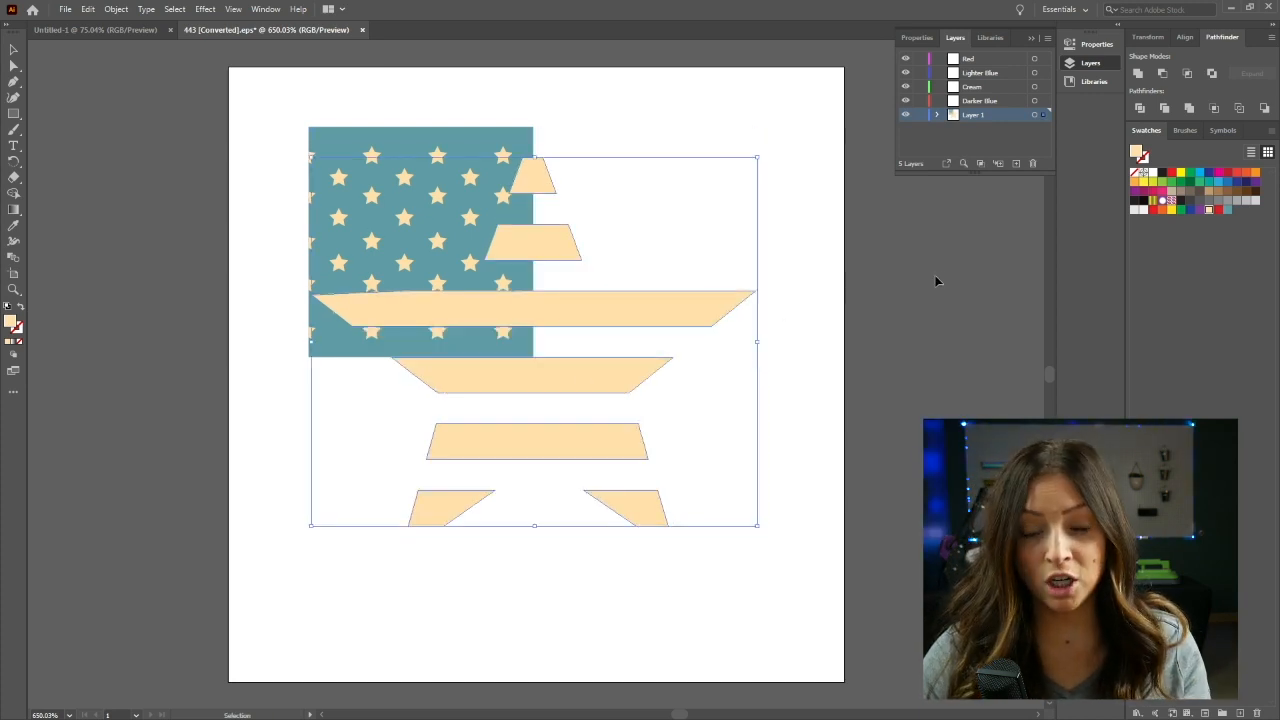
# Step: Recolor the cream stripe pieces cut from the star with the saved red swatch
pyautogui.click(1218, 210)
pyautogui.click(813, 401)
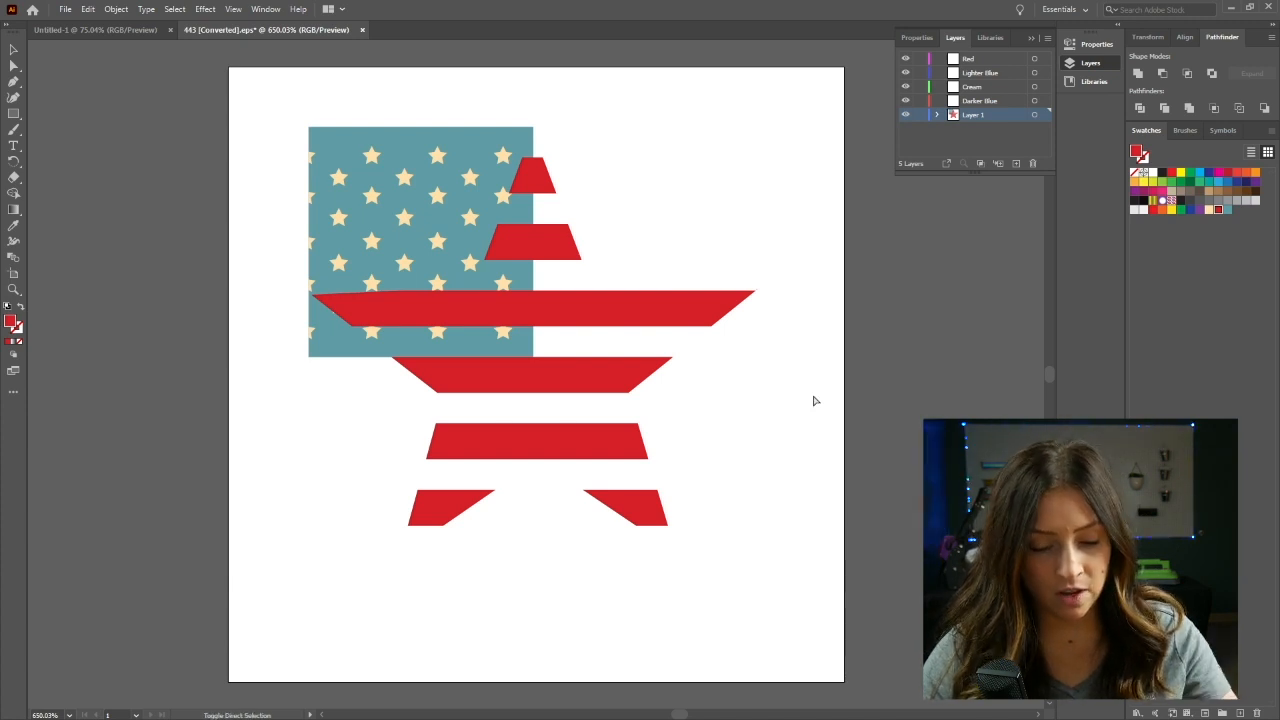
# Step: Paste the full cream star in place and send it to the back behind the red stripe pieces
pyautogui.hotkey('ctrl', 'f')
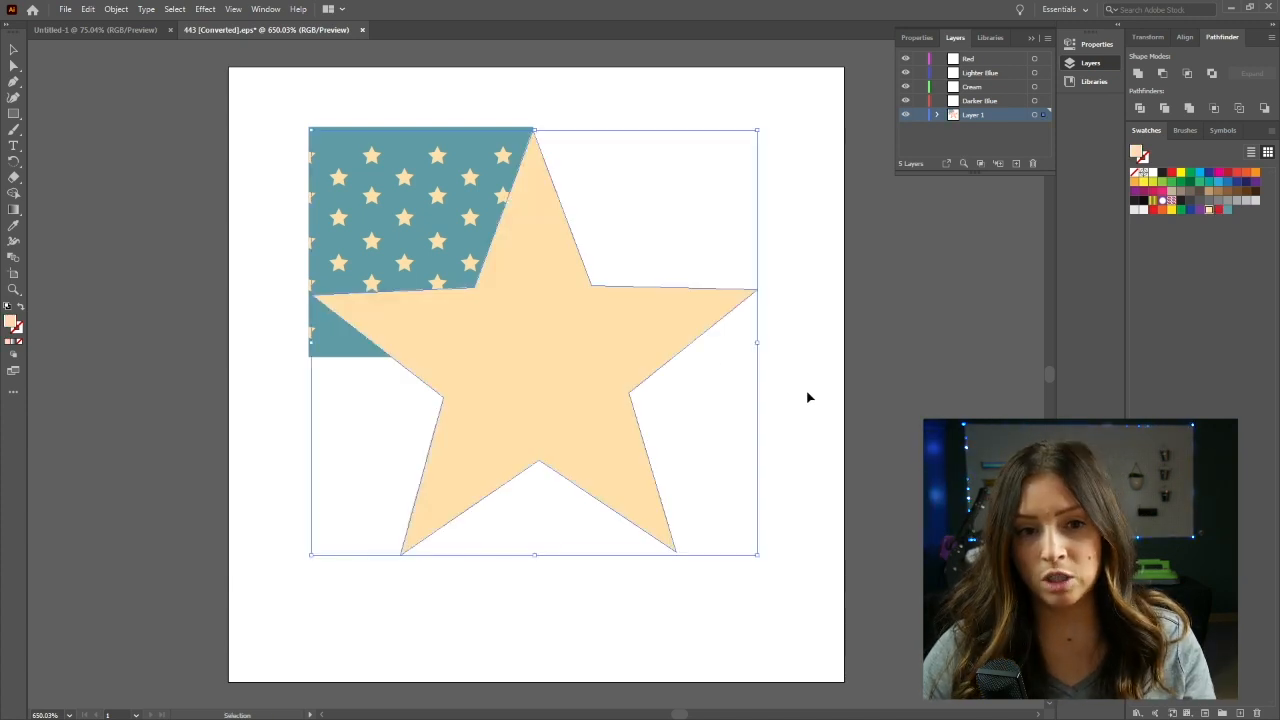
pyautogui.click(116, 9)
pyautogui.click(88, 9)
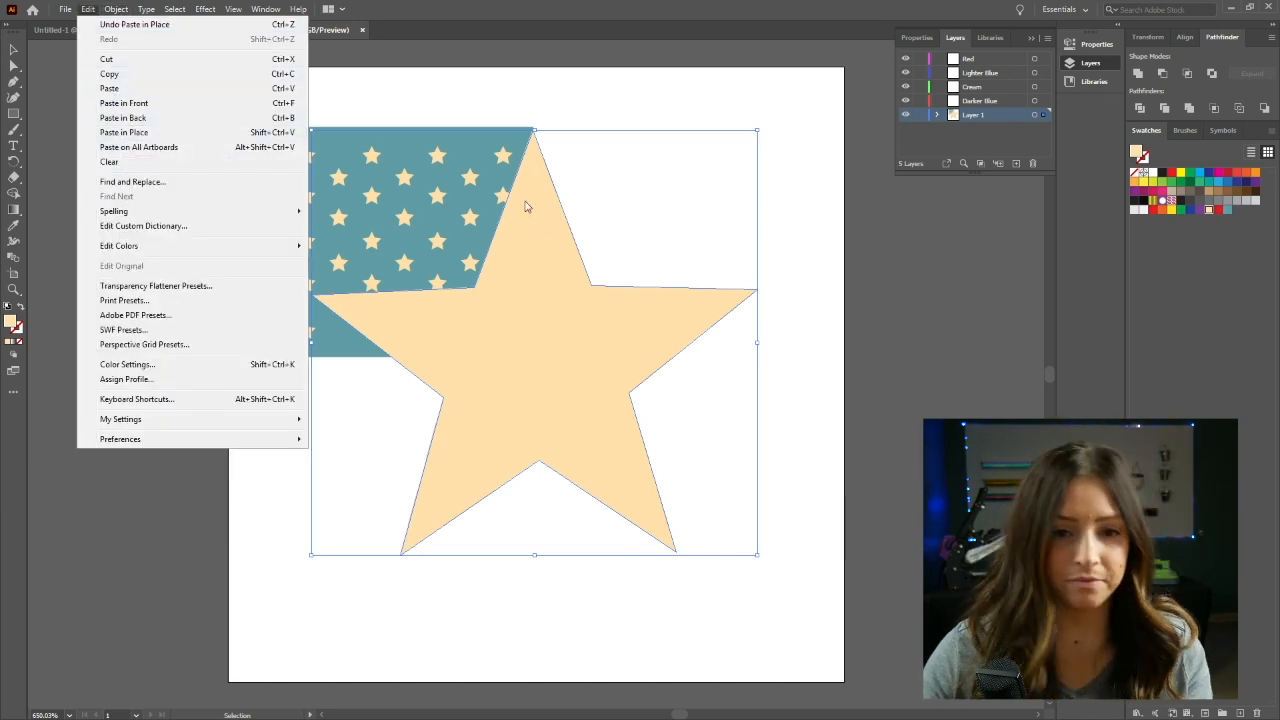
pyautogui.click(628, 254)
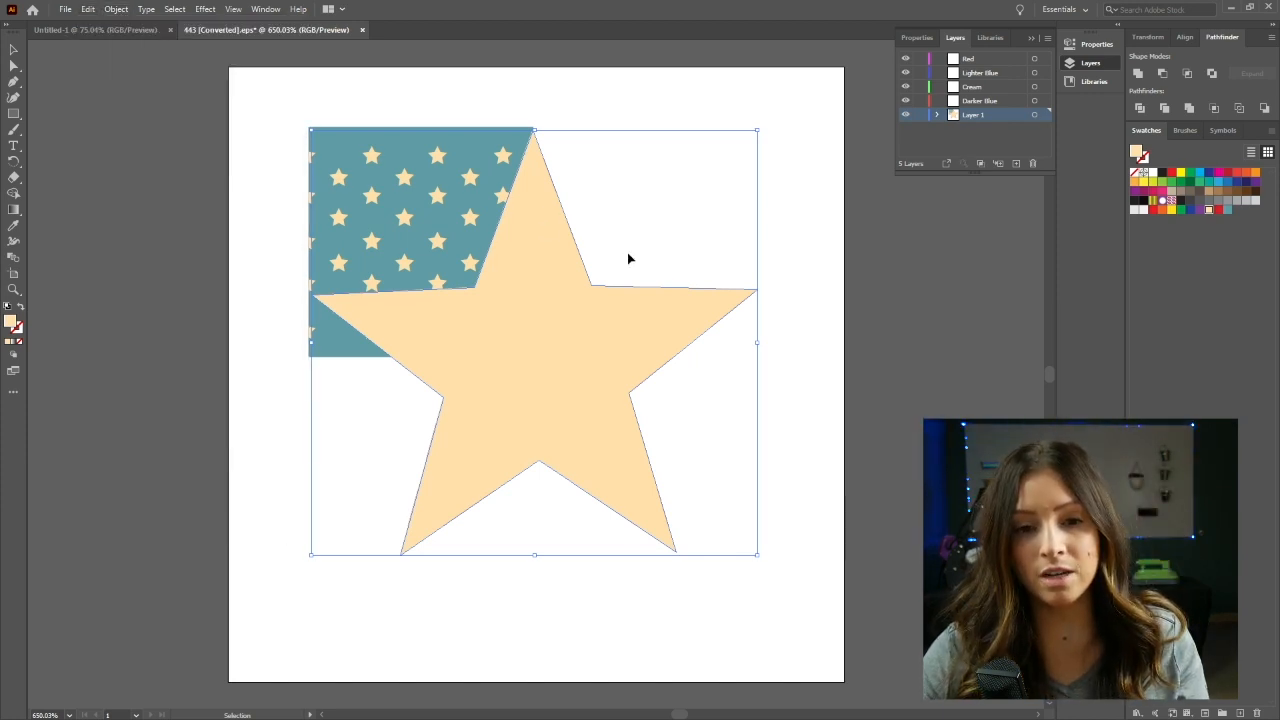
pyautogui.rightClick(577, 277)
pyautogui.moveTo(612, 521)
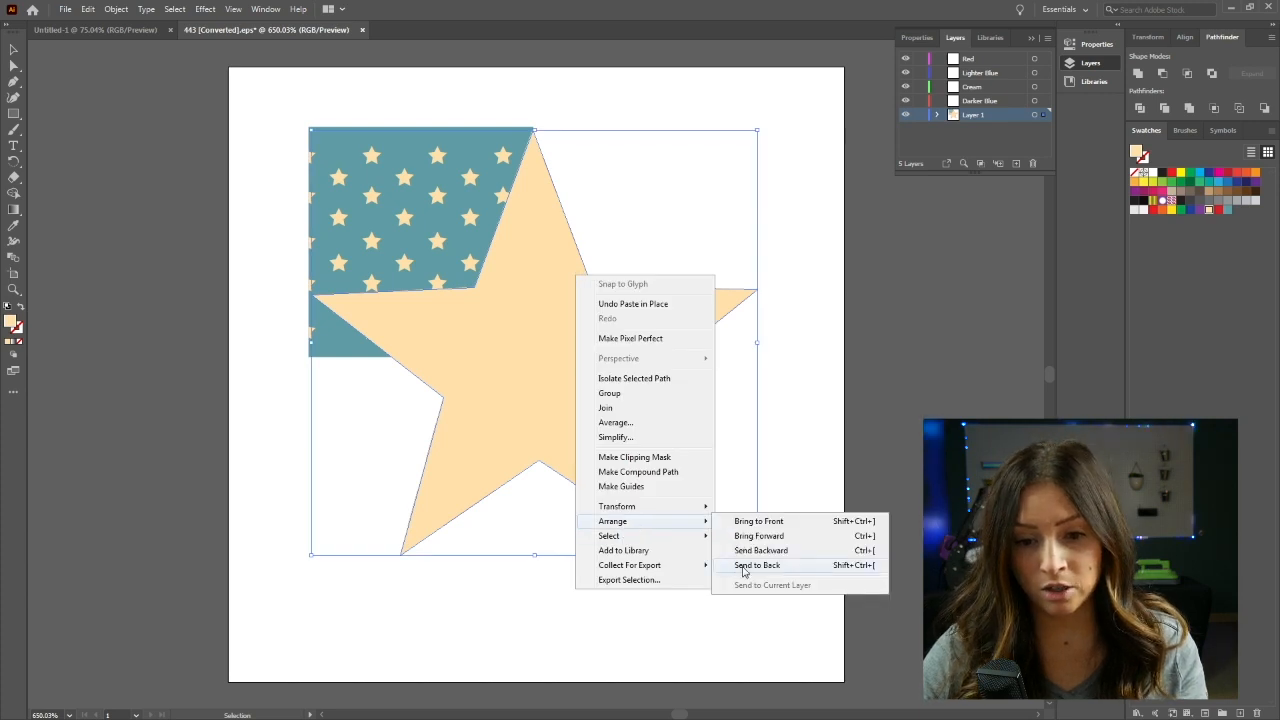
pyautogui.click(743, 568)
pyautogui.click(740, 416)
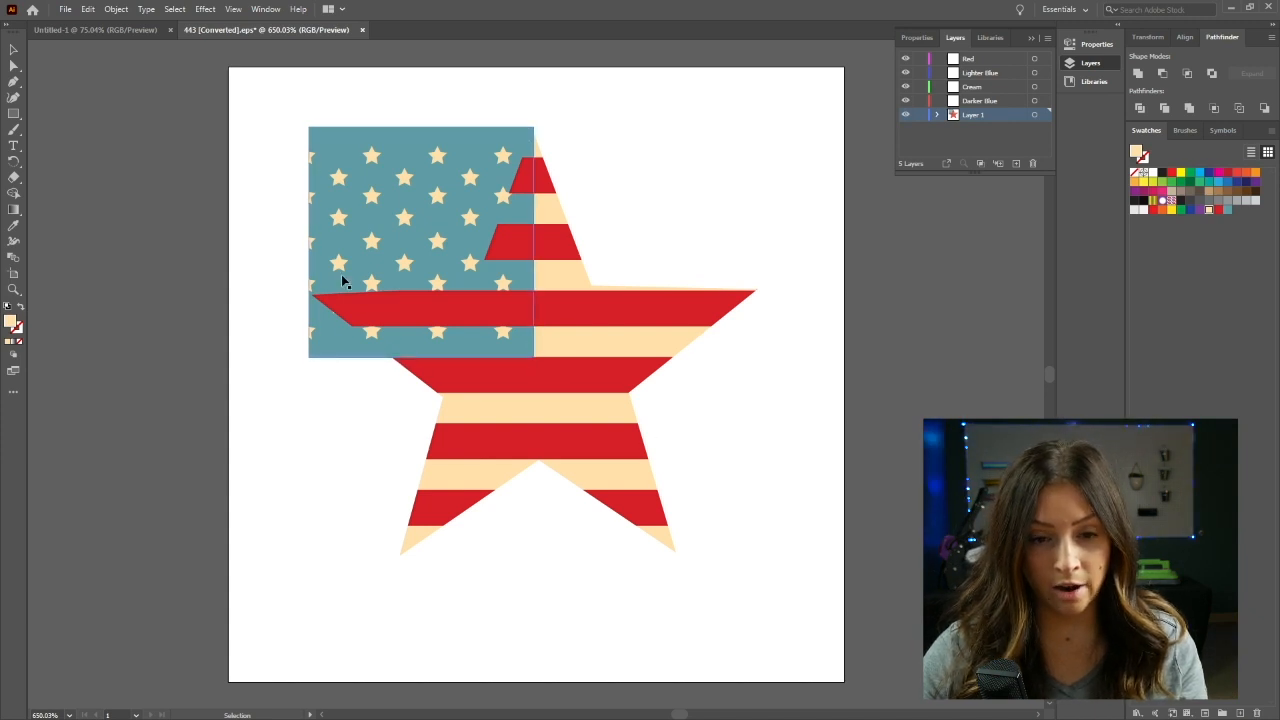
# Step: Paste a copy of the full cream star in place on top of the artwork and fill it with dark blue
pyautogui.click(564, 278)
pyautogui.hotkey('ctrl', 'c')
pyautogui.click(669, 202)
pyautogui.hotkey('ctrl', 'f')
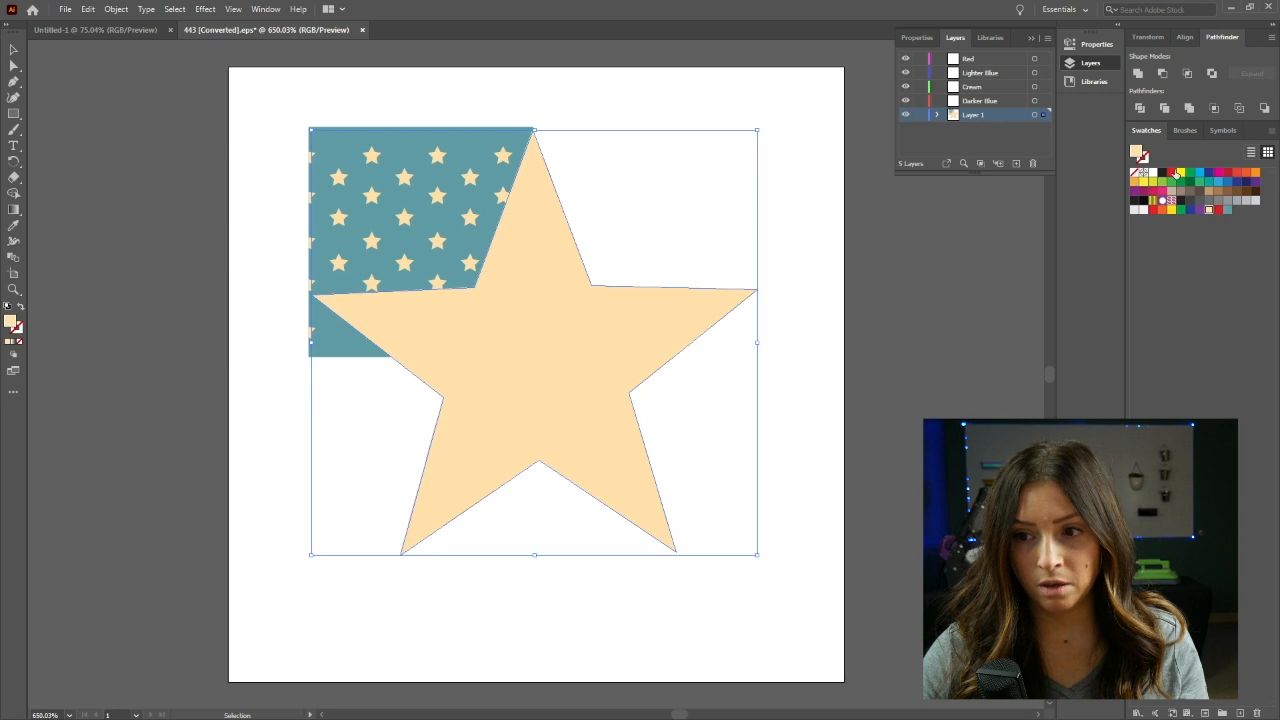
pyautogui.click(1207, 175)
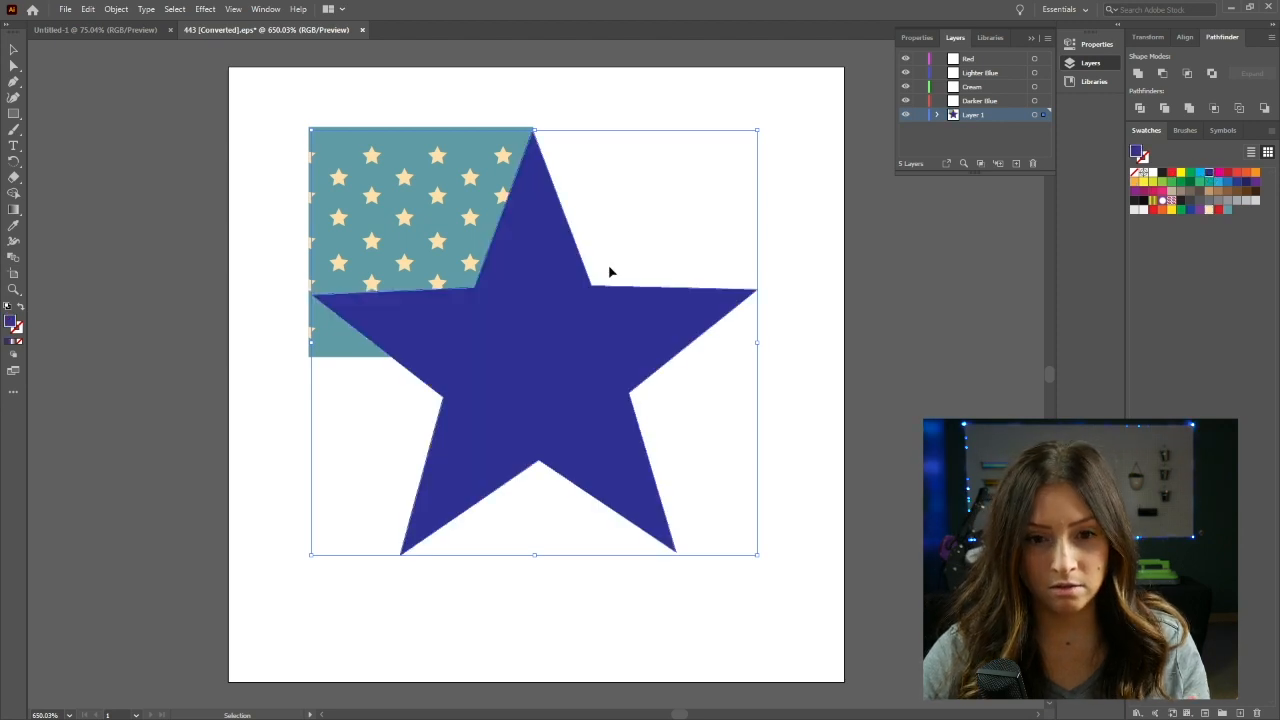
# Step: Try Minus Back and Minus Front on the teal rectangle and the dark blue star, undoing each
pyautogui.click(338, 348)
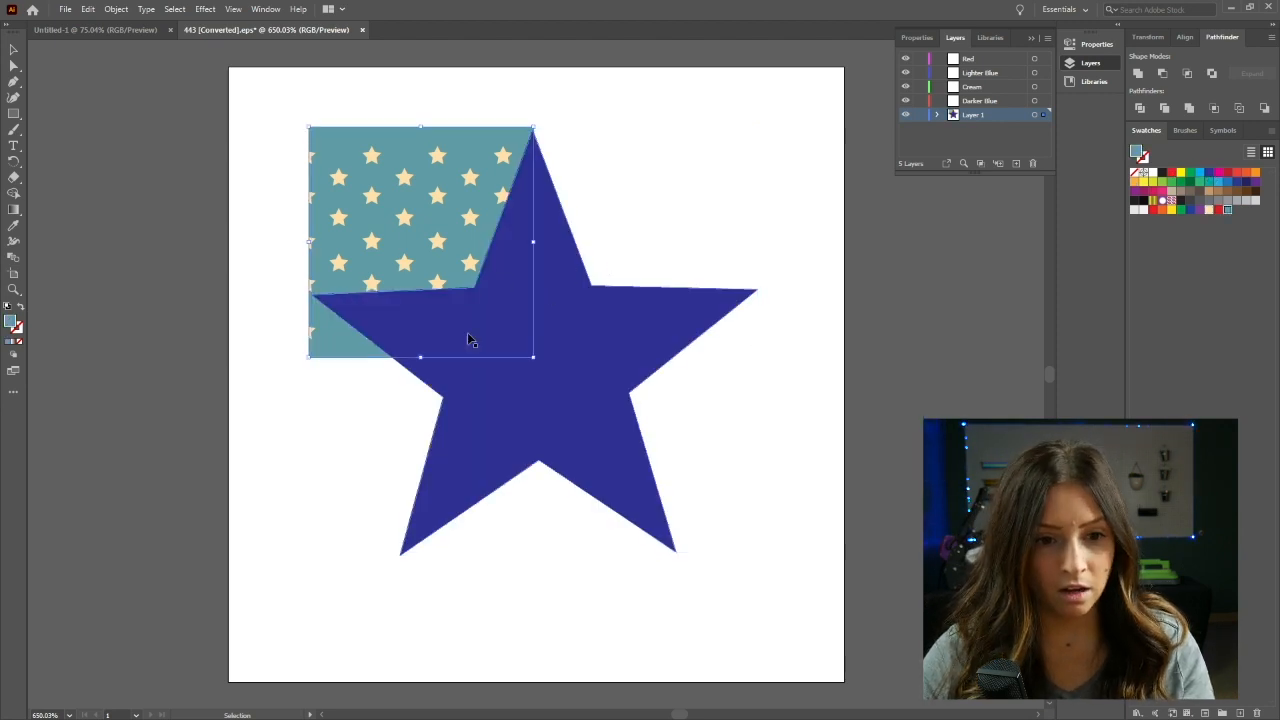
pyautogui.keyDown('shift'); pyautogui.click(587, 306); pyautogui.keyUp('shift')
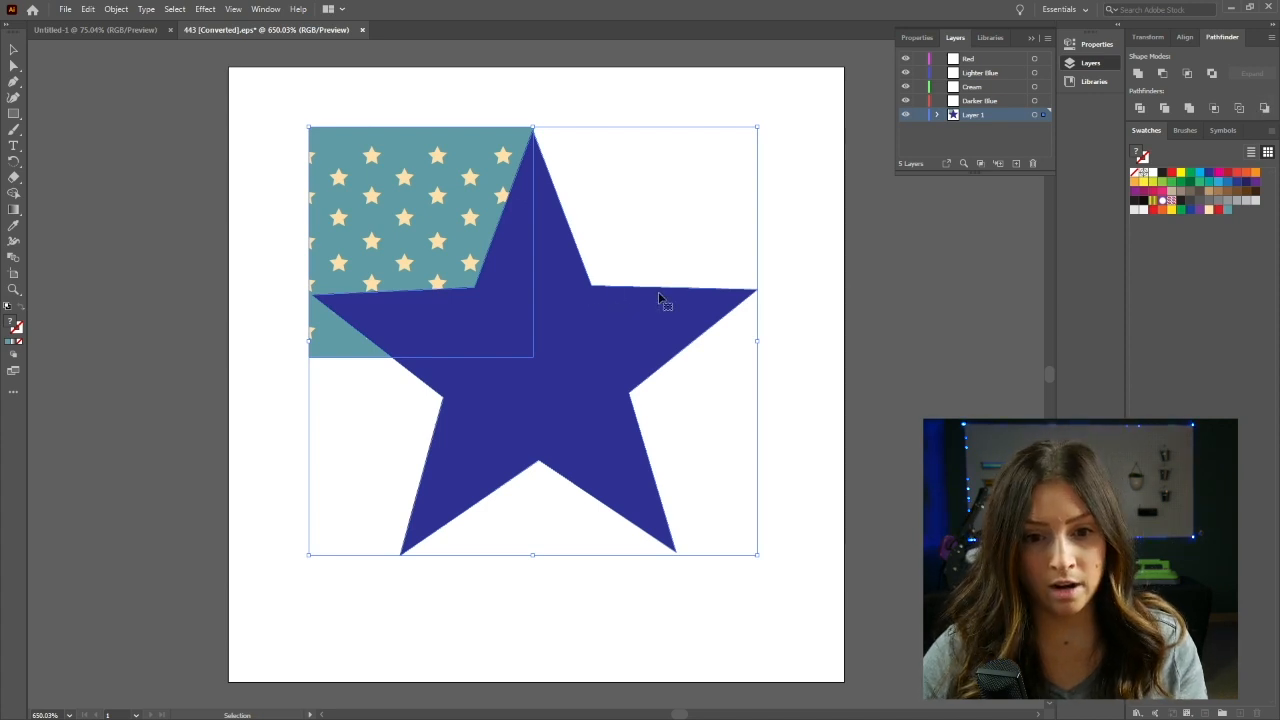
pyautogui.click(1264, 109)
pyautogui.hotkey('ctrl', 'z')
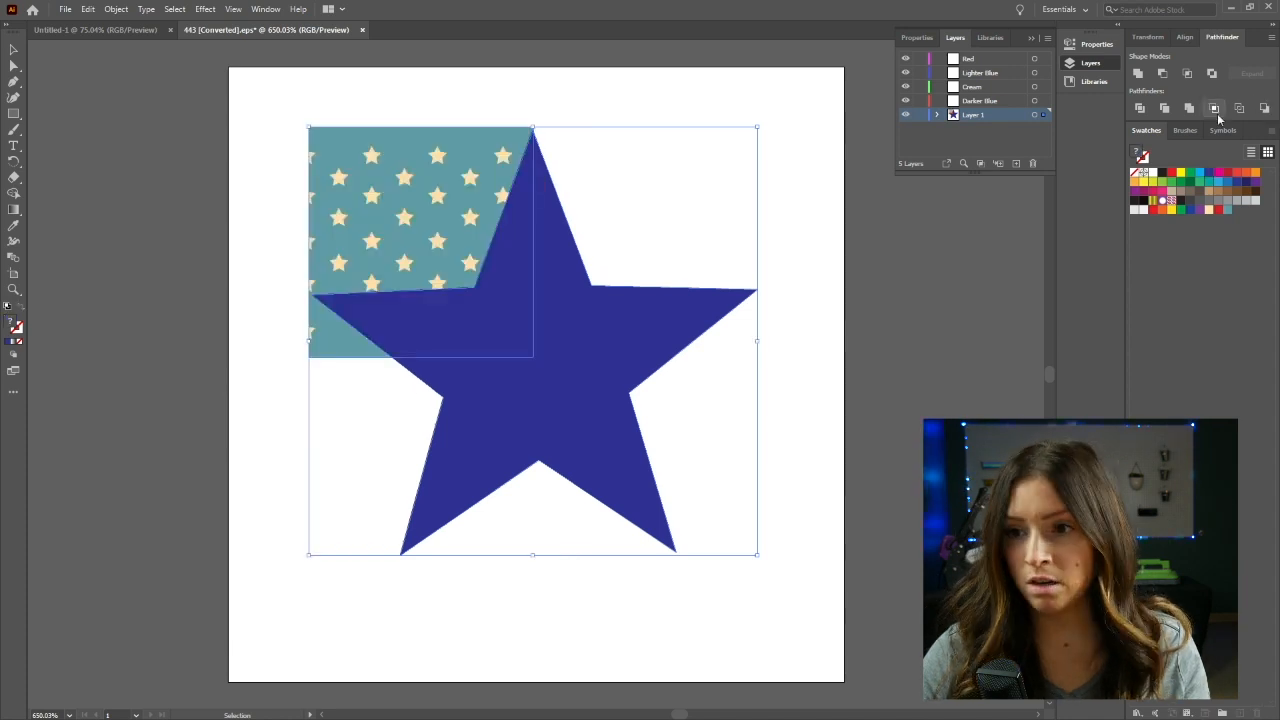
pyautogui.click(1162, 74)
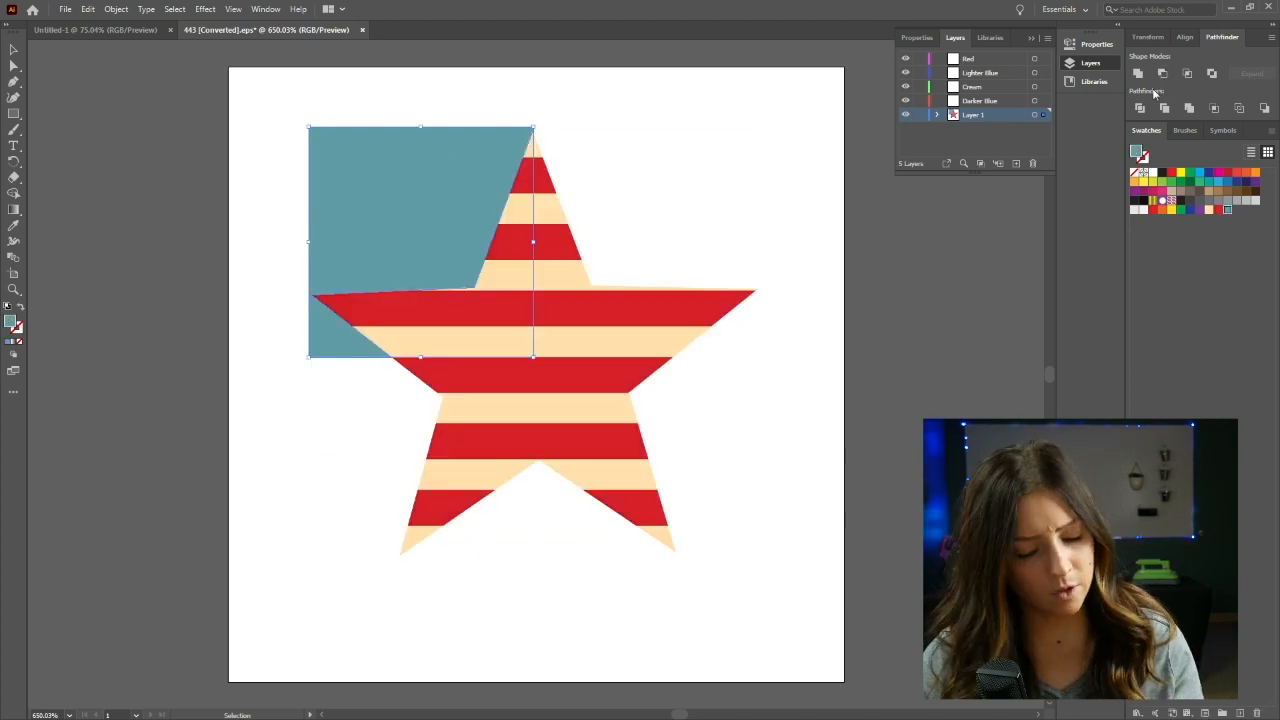
pyautogui.hotkey('ctrl', 'z')
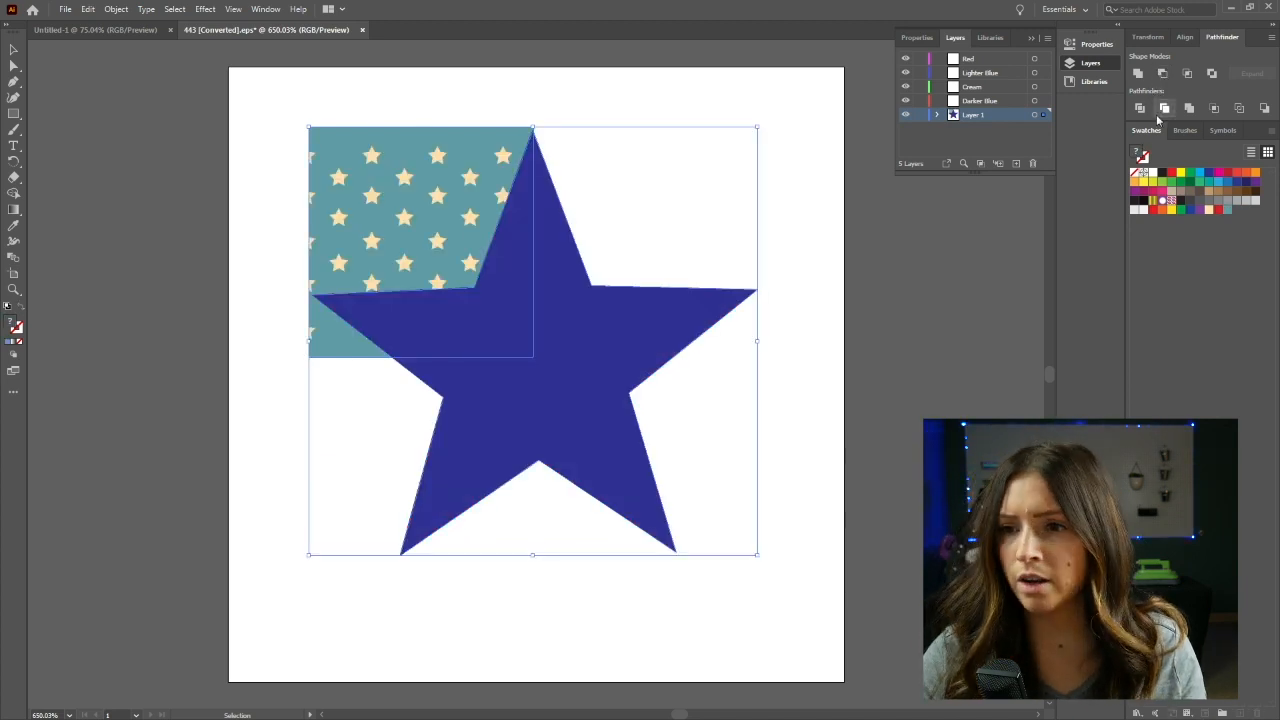
# Step: Crop the teal rectangle to the dark blue star's outline with Pathfinder, undoing trials of Trim and Divide
pyautogui.click(1164, 108)
pyautogui.hotkey('ctrl', 'z')
pyautogui.click(1140, 108)
pyautogui.hotkey('ctrl', 'z')
pyautogui.click(1213, 108)
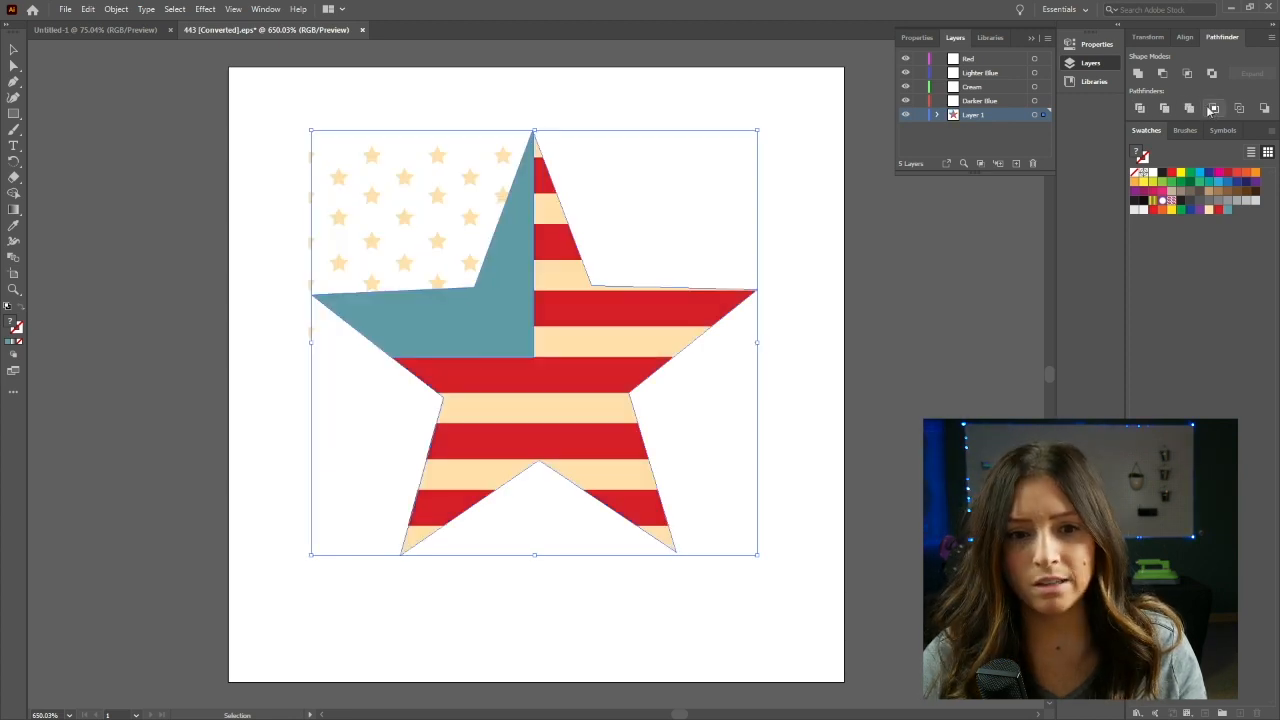
# Step: Undo the crop, intersect the teal rectangle with the dark blue star using Pathfinder, and fill the result with the teal swatch
pyautogui.hotkey('ctrl', 'z')
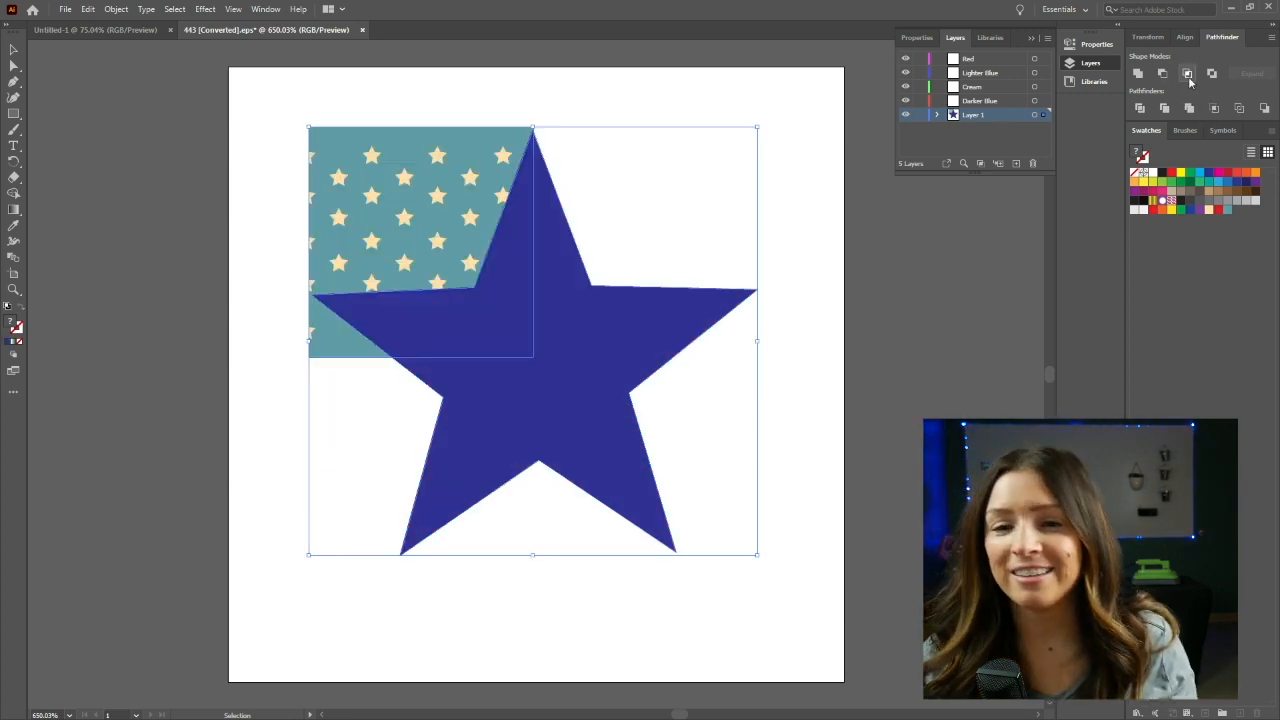
pyautogui.click(1188, 76)
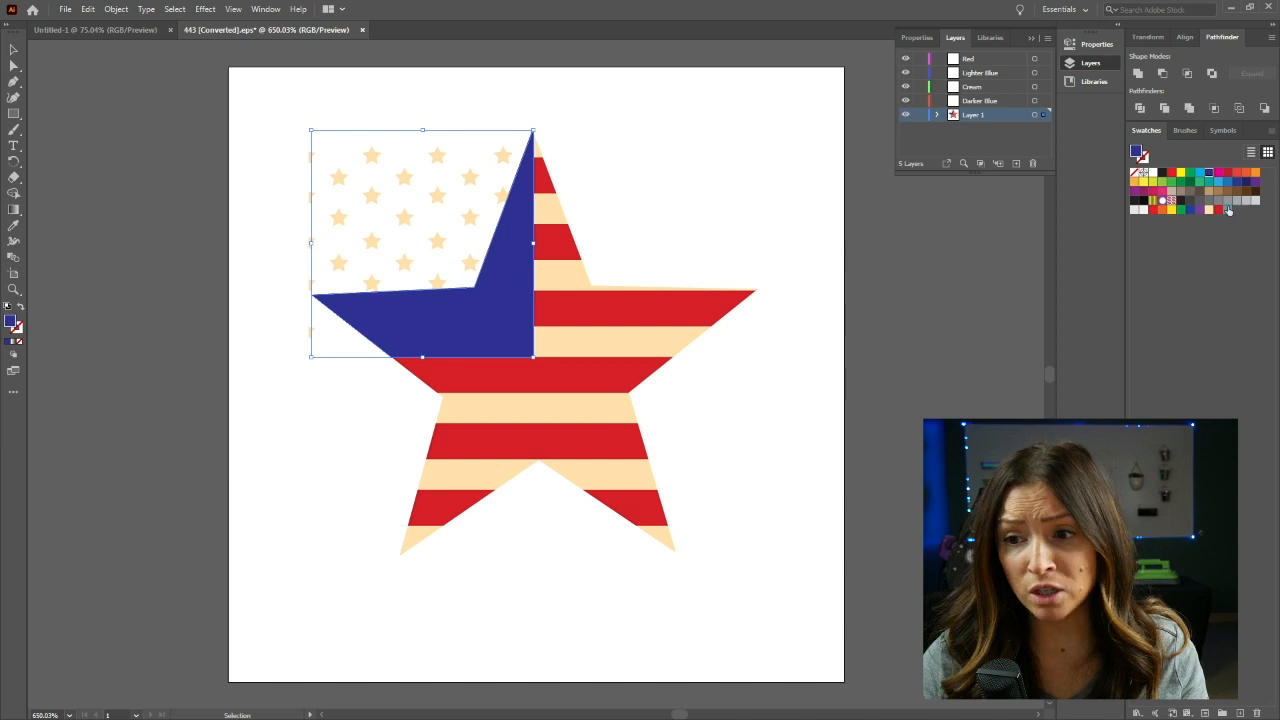
pyautogui.click(1228, 209)
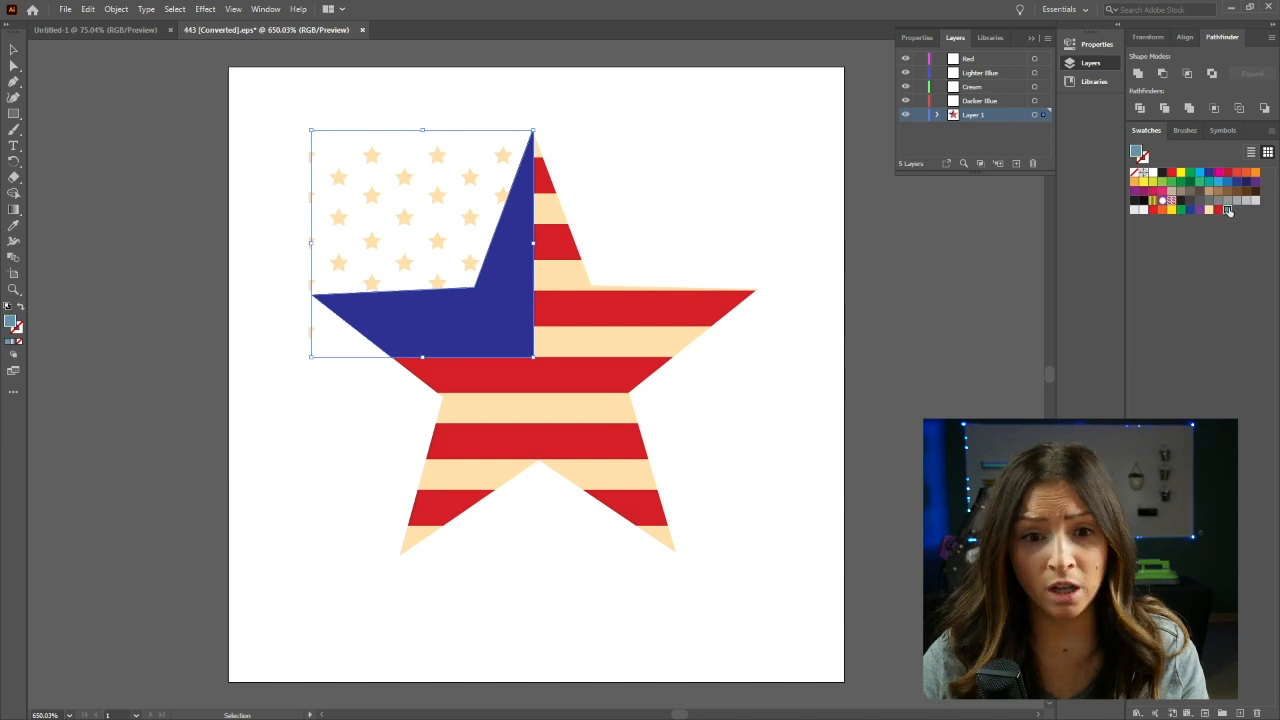
pyautogui.click(700, 207)
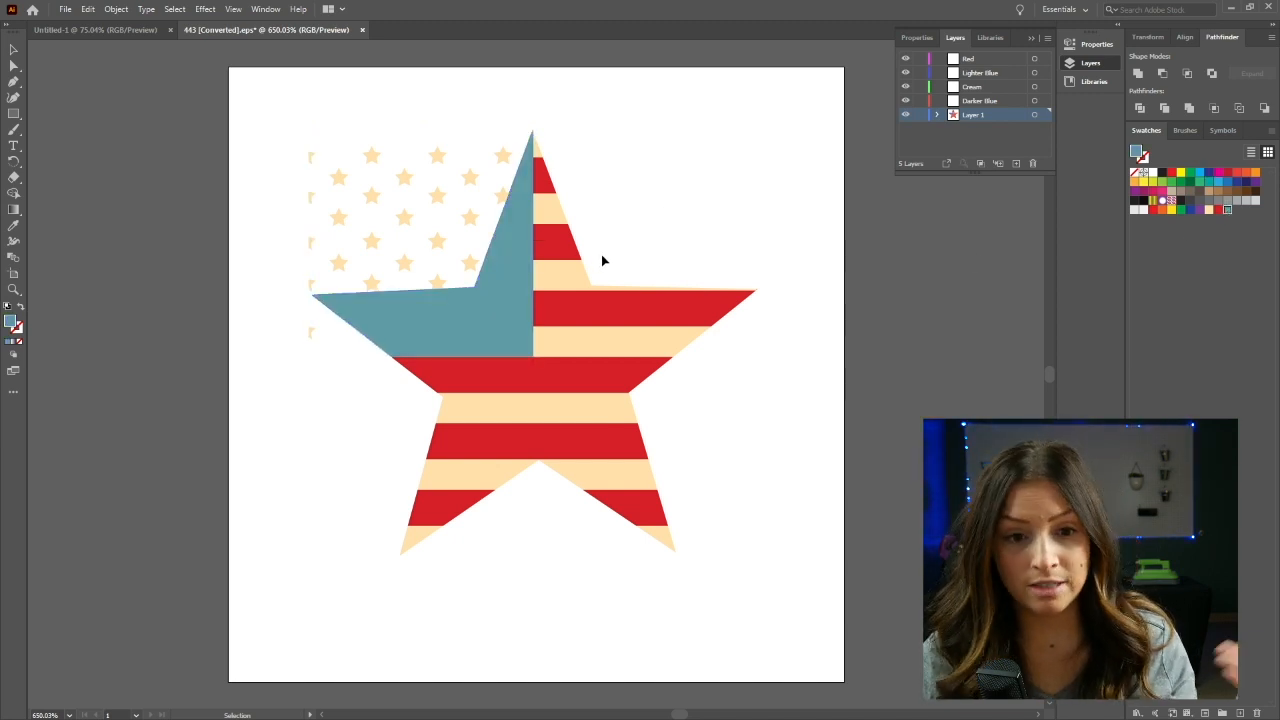
# Step: Select the whole set of small stars on the teal area and fill them with the cream swatch
pyautogui.click(466, 264)
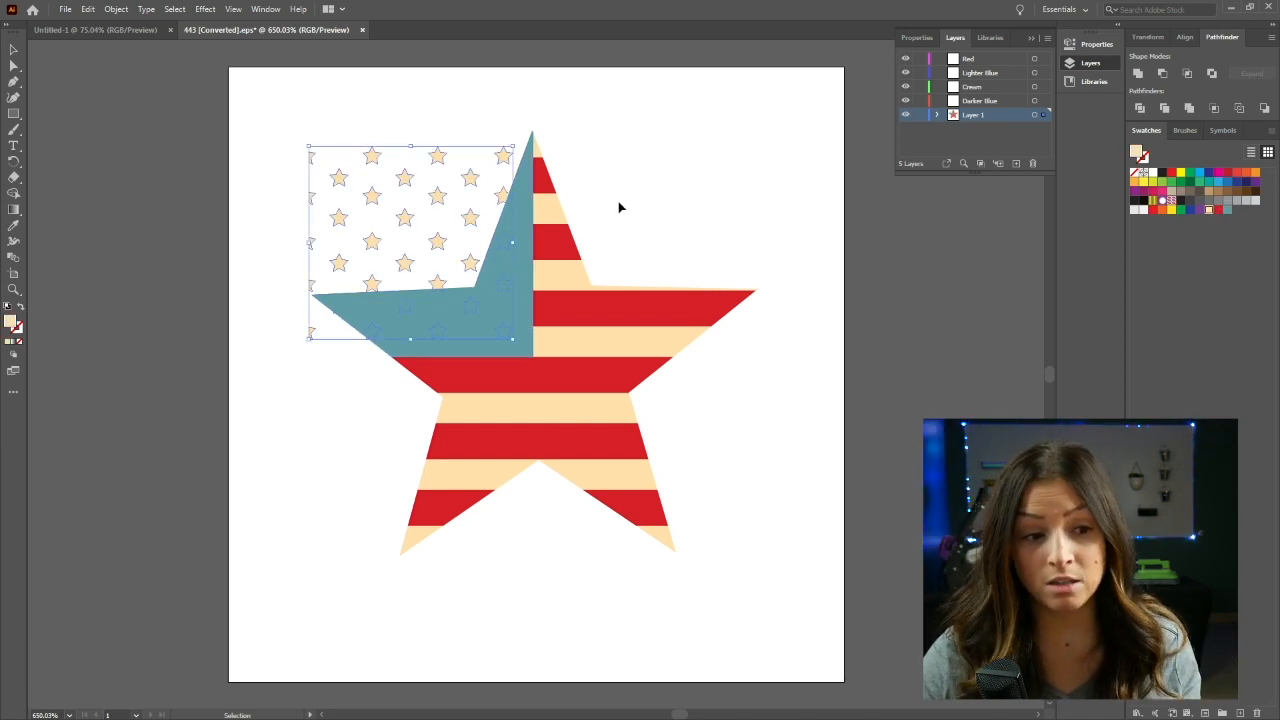
pyautogui.rightClick(431, 198)
pyautogui.press('Escape')
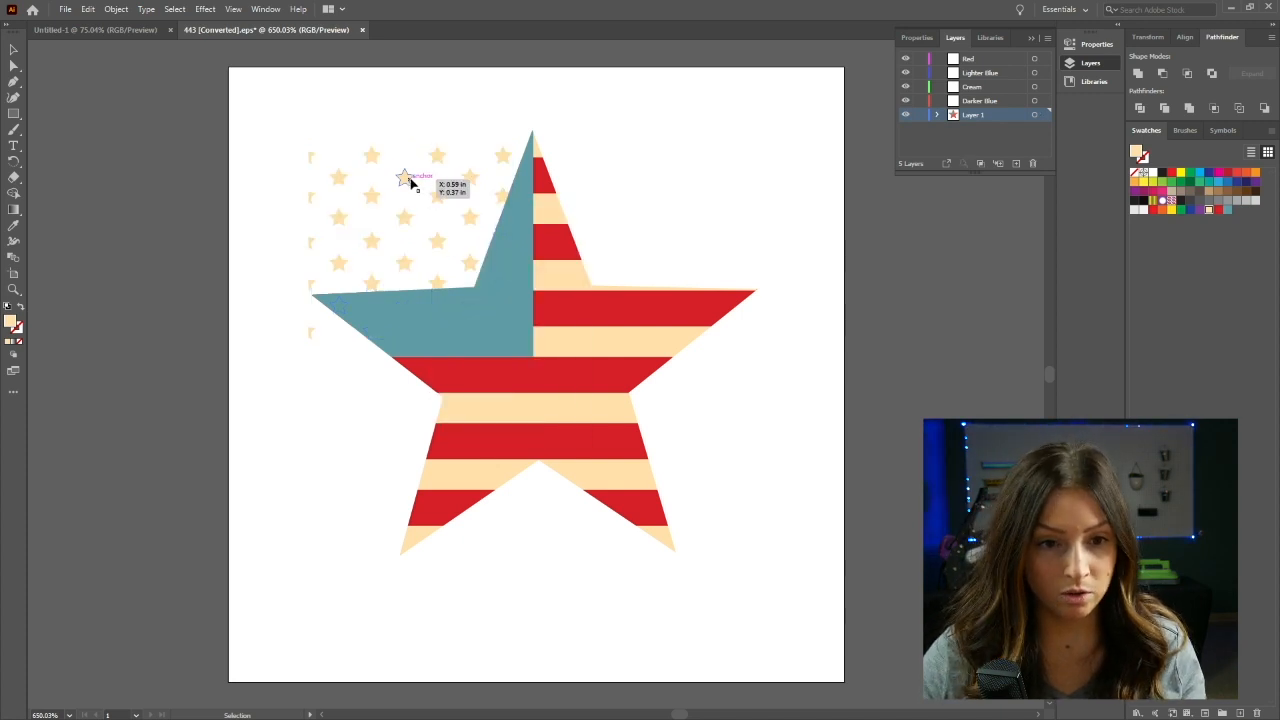
pyautogui.press('a')
pyautogui.press('v')
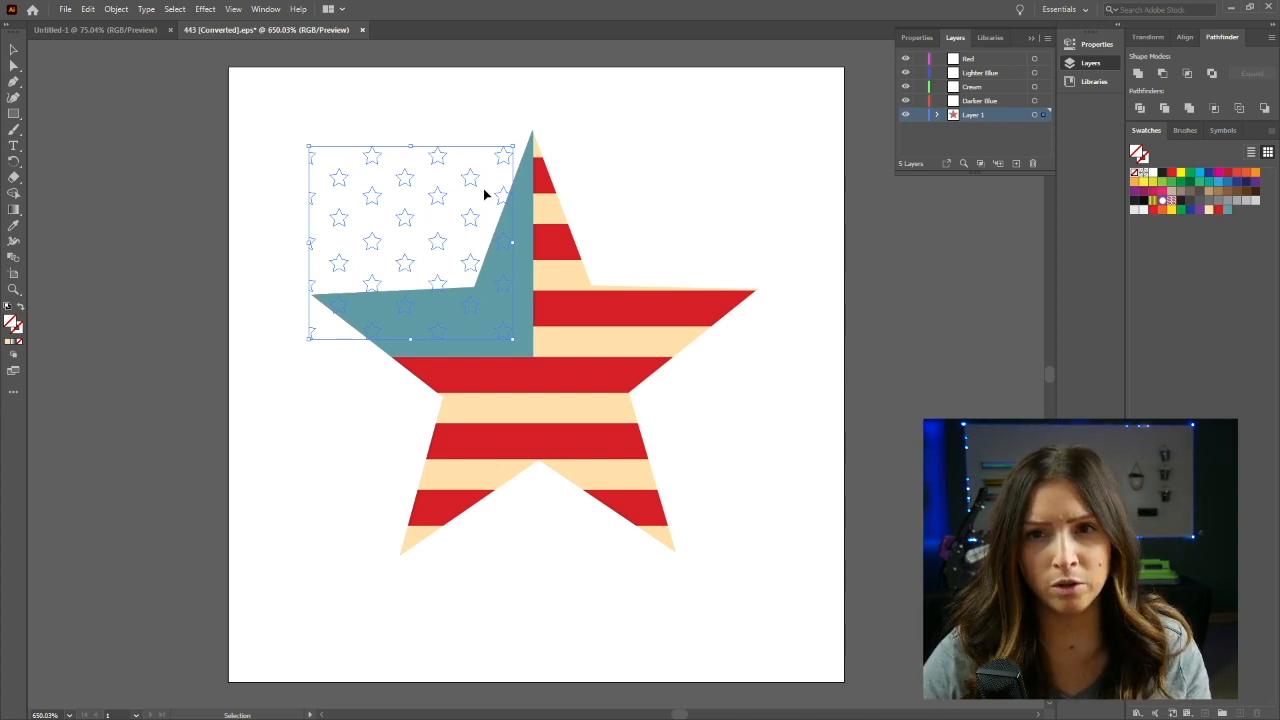
pyautogui.click(1208, 210)
pyautogui.click(657, 199)
# Step: Paste another copy of the full star in place on top of the artwork and fill it with bright blue
pyautogui.hotkey('ctrl', 'f')
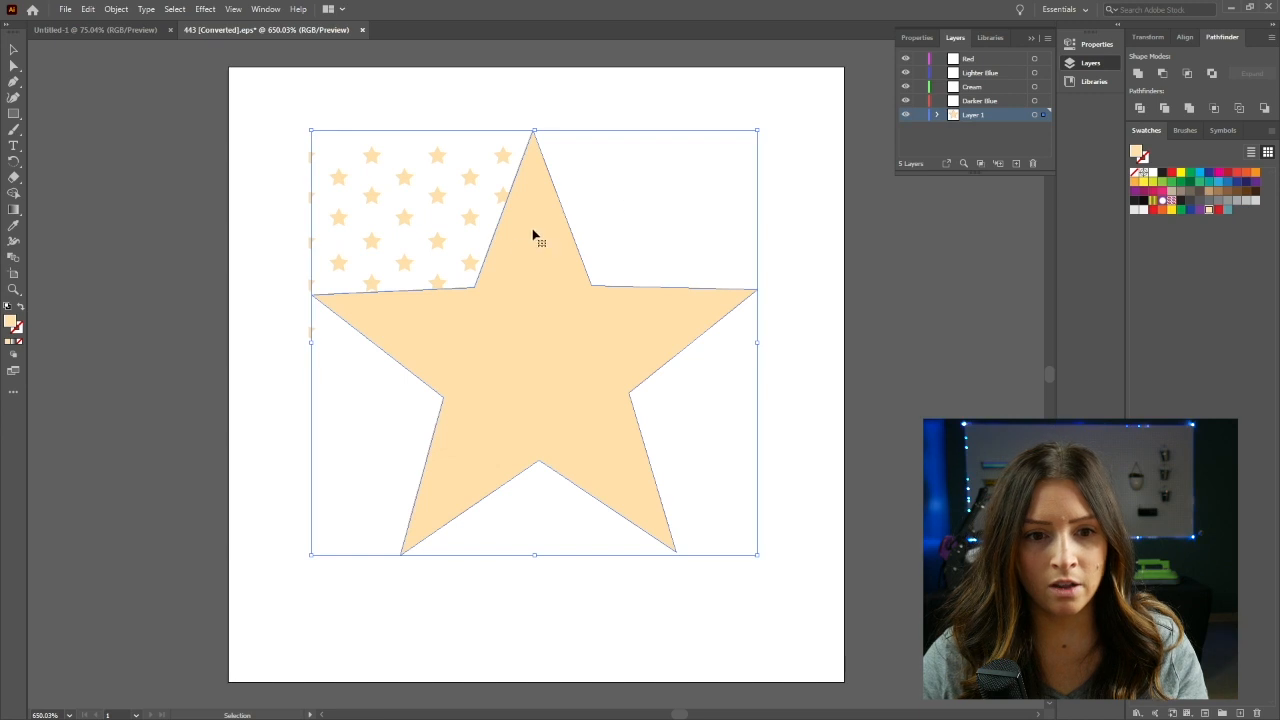
pyautogui.keyDown('shift'); pyautogui.click(471, 263); pyautogui.keyUp('shift')
pyautogui.click(620, 203)
pyautogui.click(557, 226)
pyautogui.click(1199, 177)
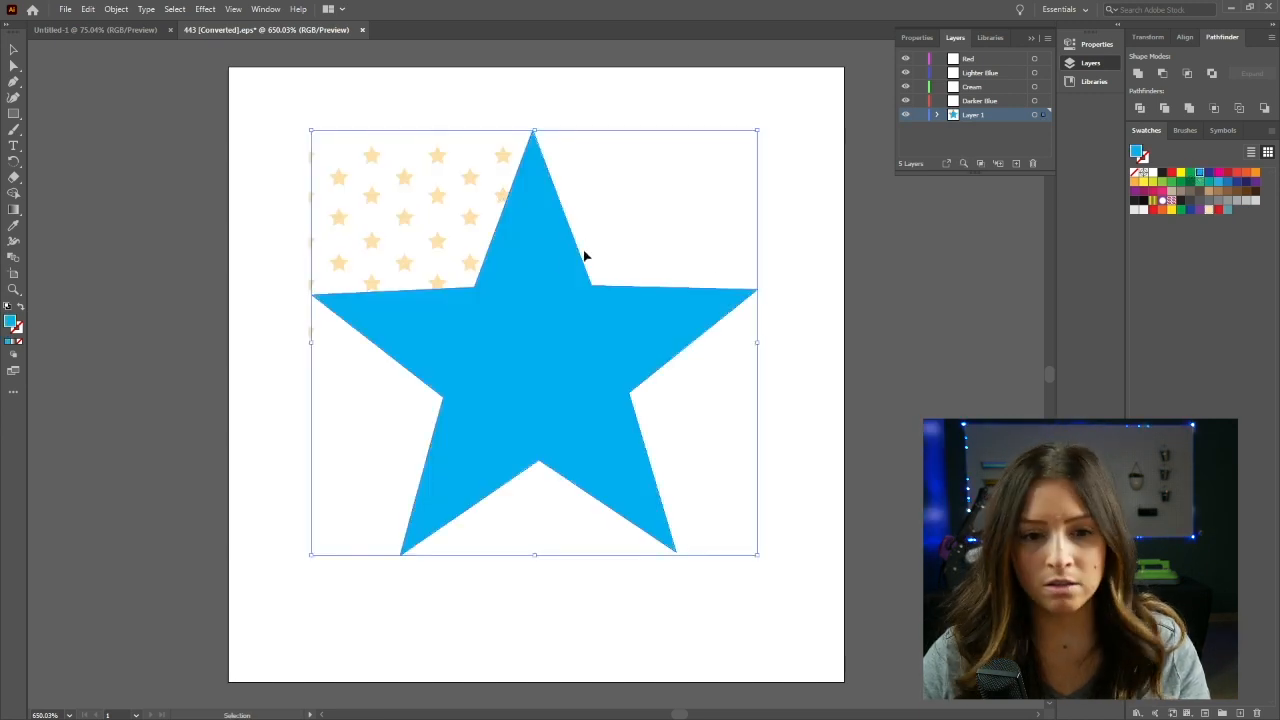
# Step: Intersect the small stars with the bright blue star after undoing a trial of Minus Front, and fill the result with cream
pyautogui.keyDown('shift'); pyautogui.click(434, 246); pyautogui.keyUp('shift')
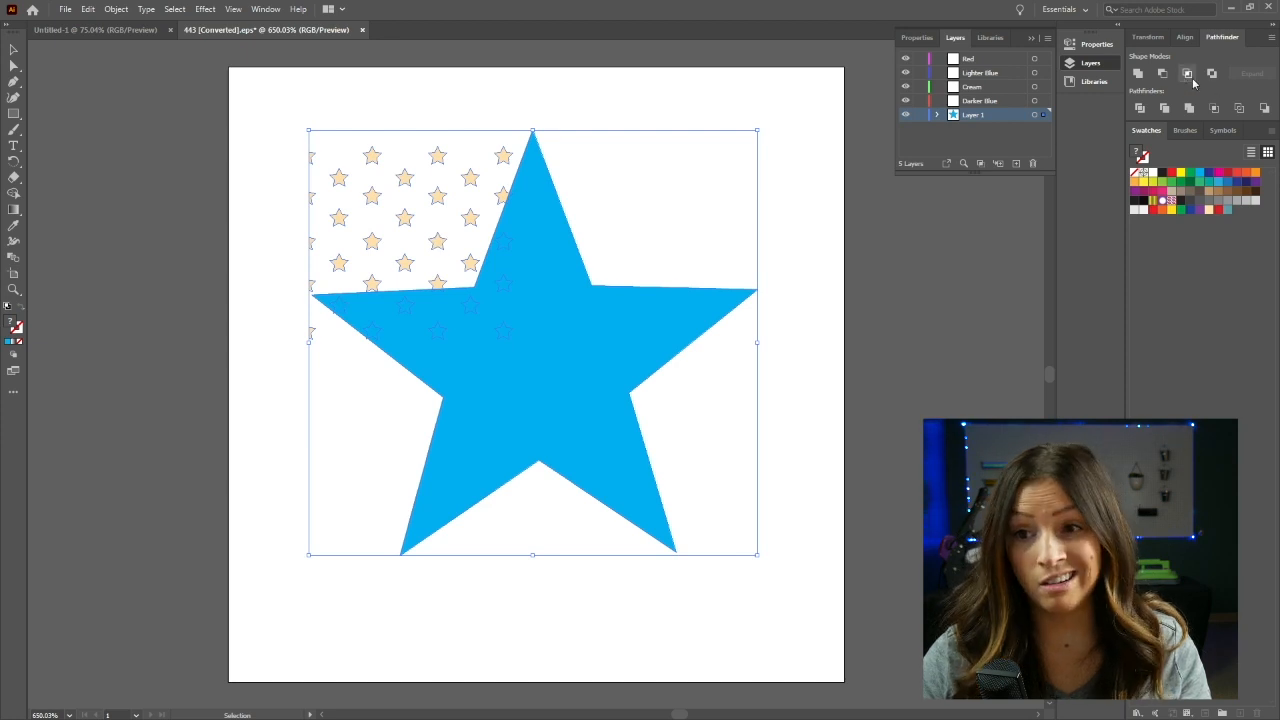
pyautogui.click(1162, 74)
pyautogui.hotkey('ctrl', 'z')
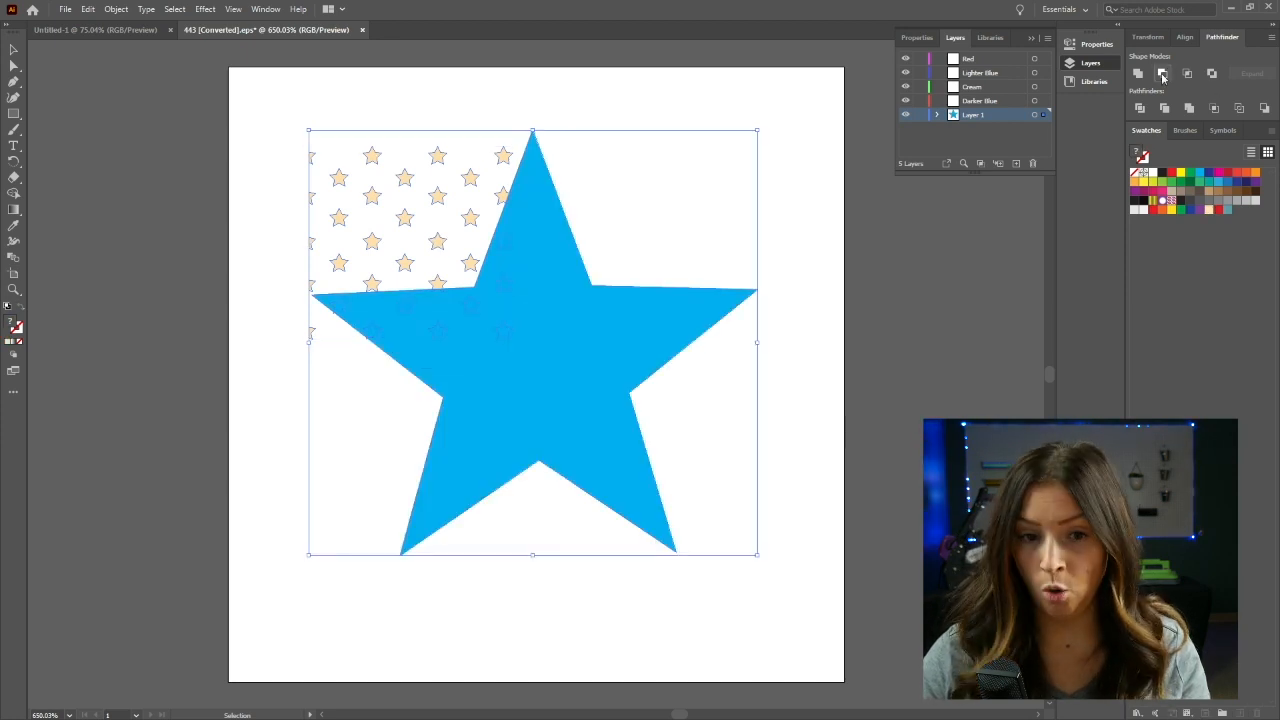
pyautogui.click(1188, 74)
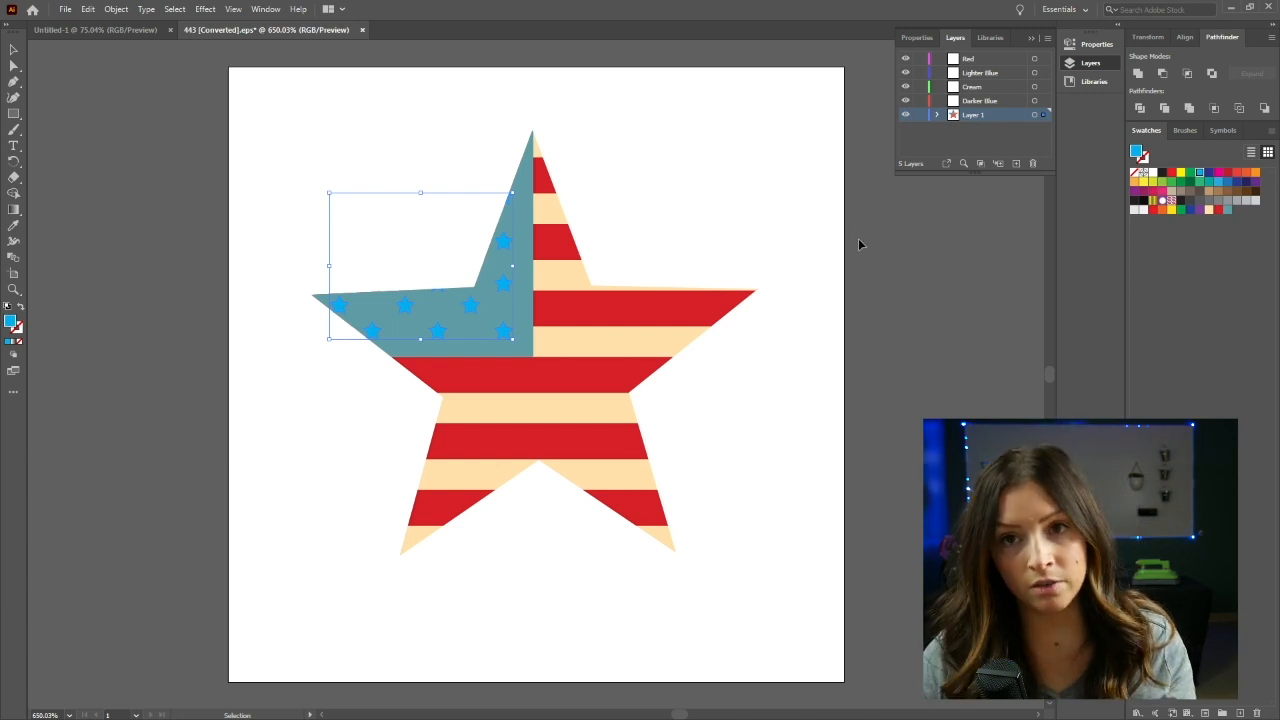
pyautogui.click(1209, 210)
pyautogui.click(840, 337)
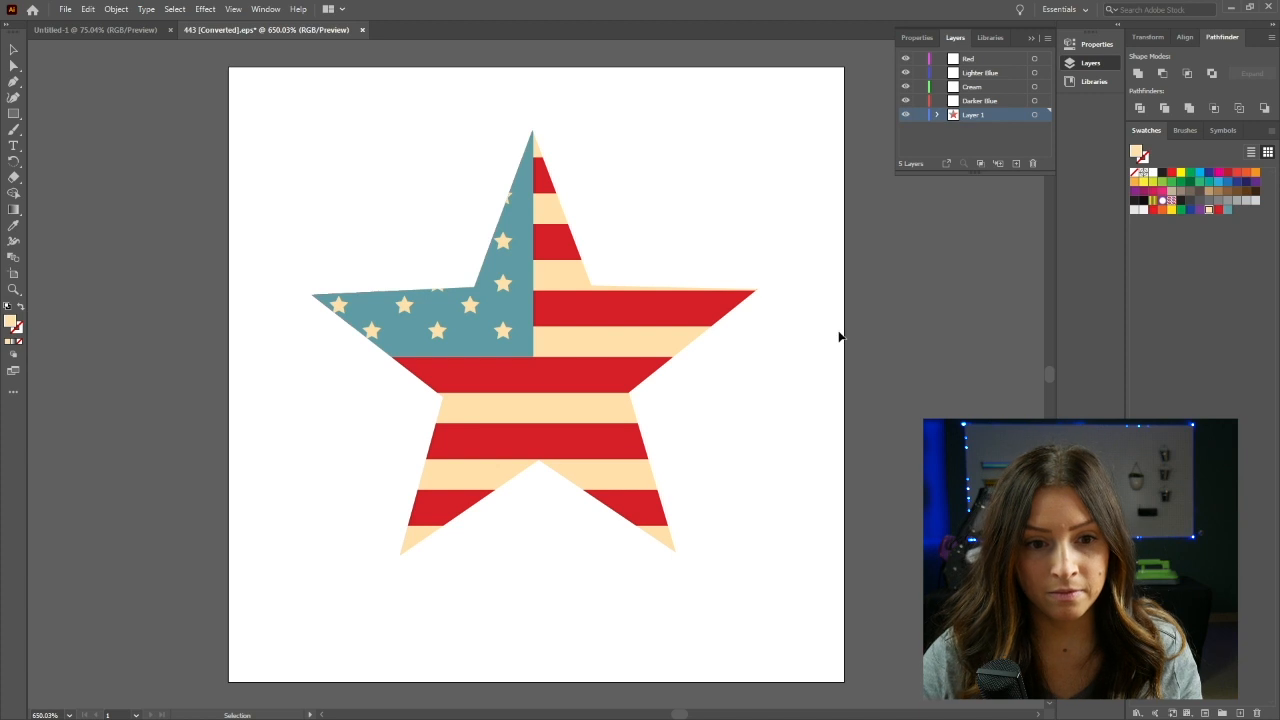
# Step: Examine the rebuilt star's paths in Outline view and return to the colored preview
pyautogui.press('a')
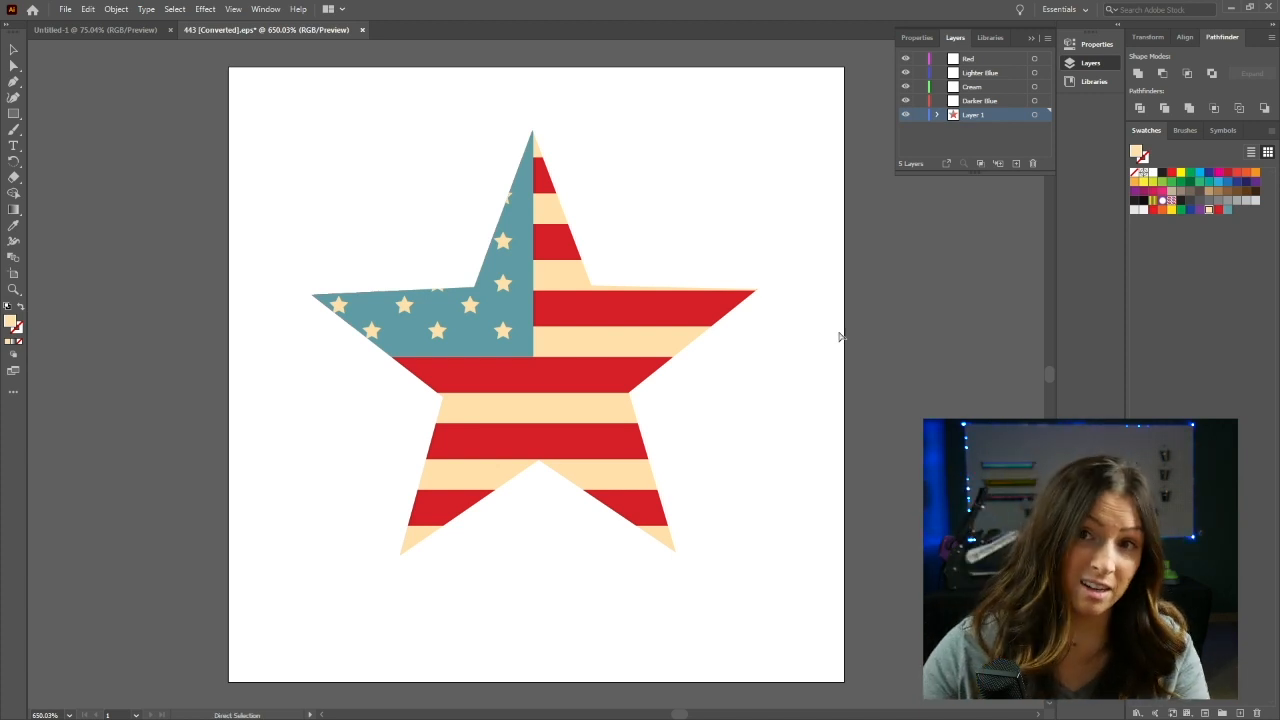
pyautogui.press('v')
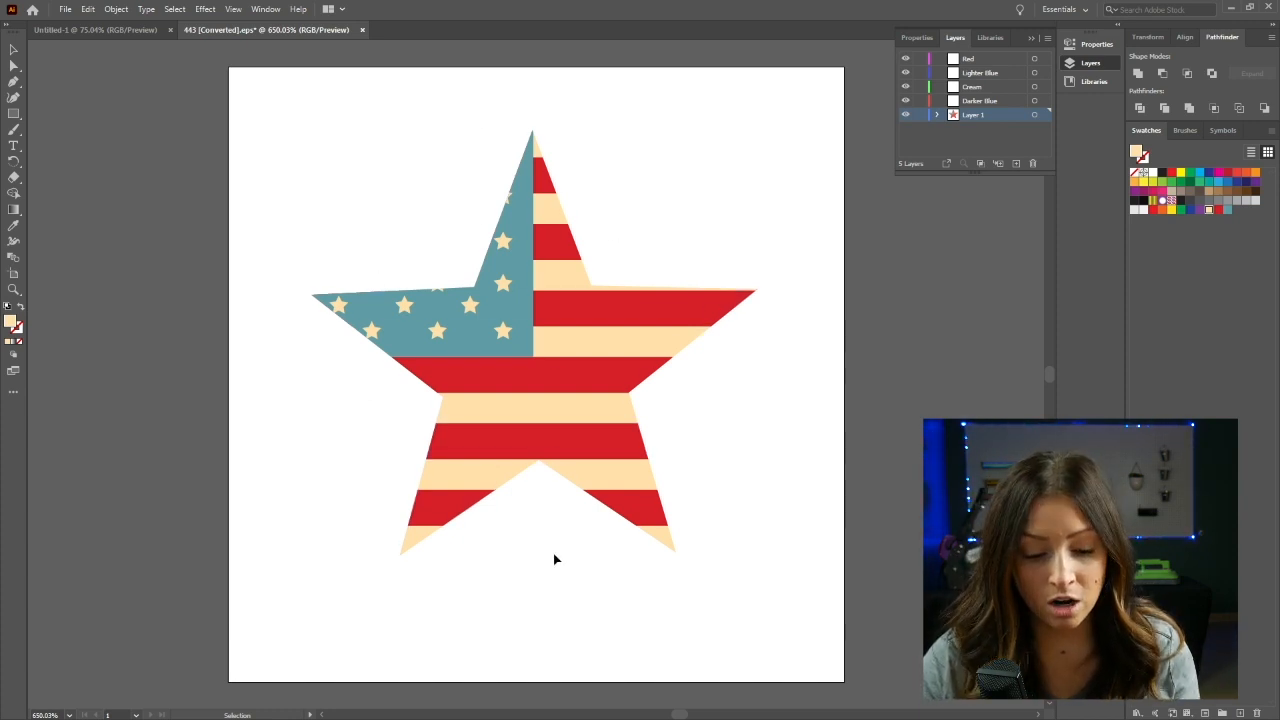
pyautogui.hotkey('ctrl', 'y')
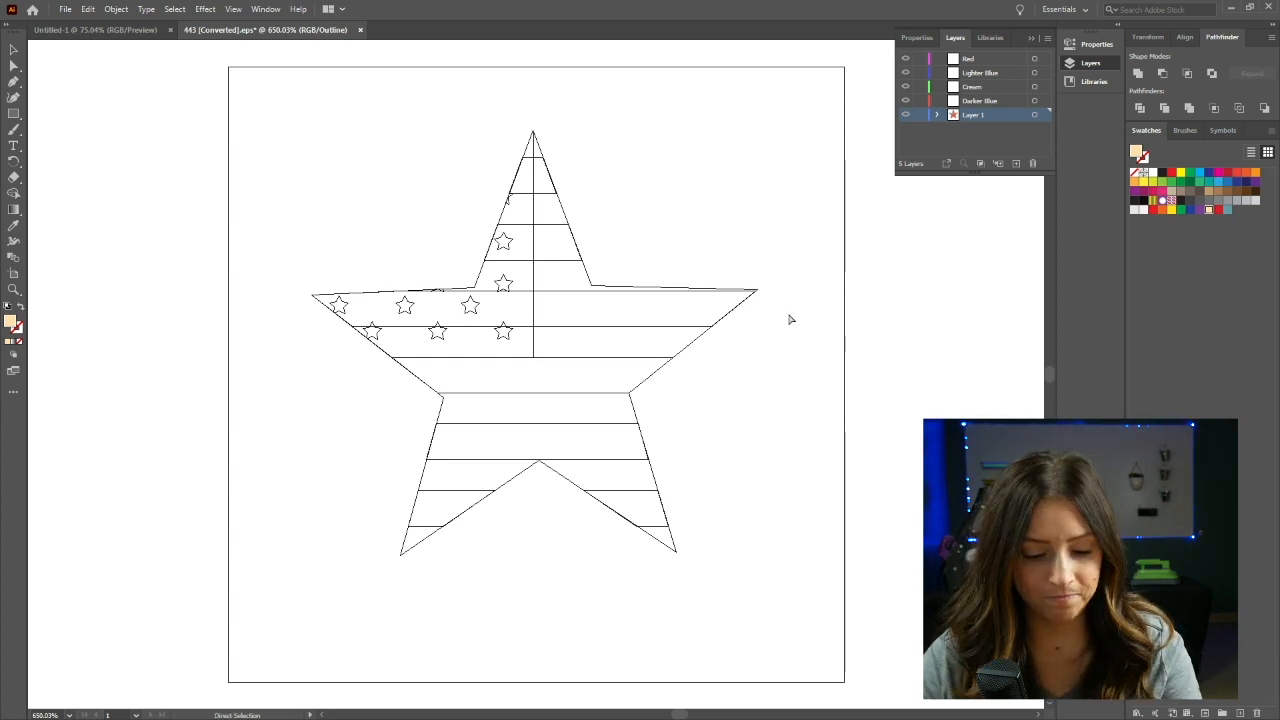
pyautogui.hotkey('ctrl', 'y')
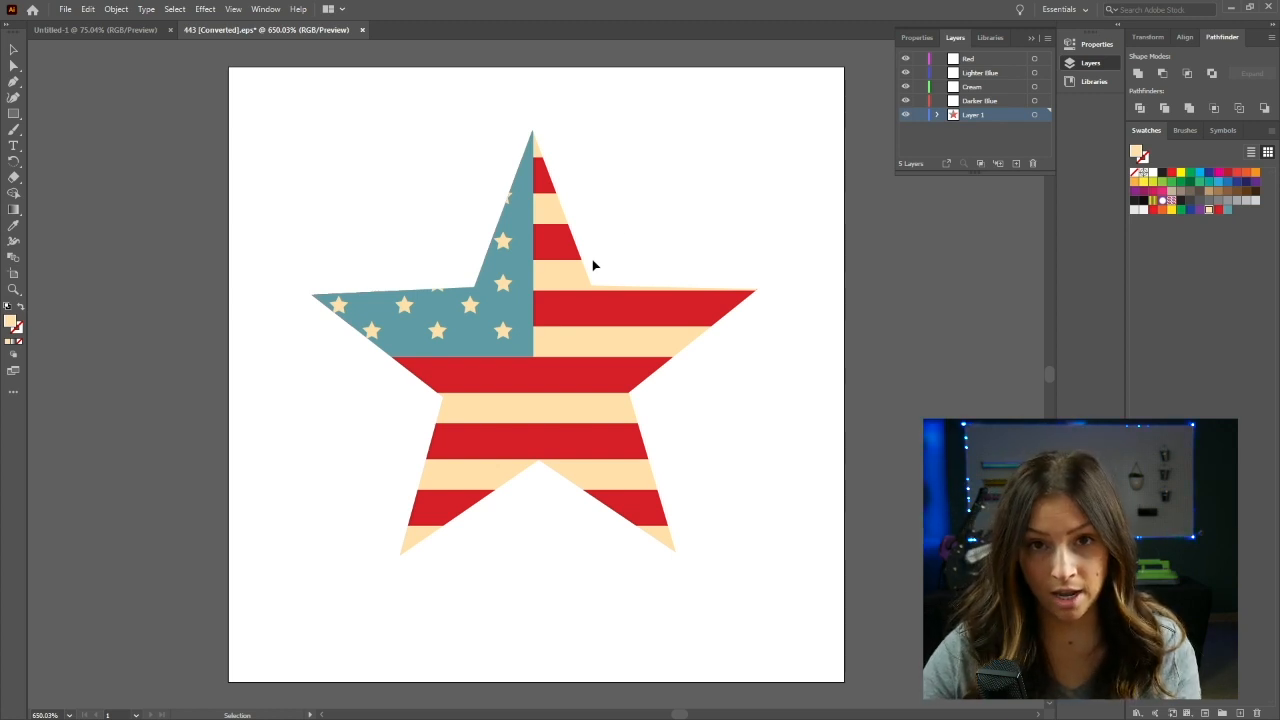
# Step: Show all the hidden artwork around the rebuilt central star and clear the selection
pyautogui.press('a')
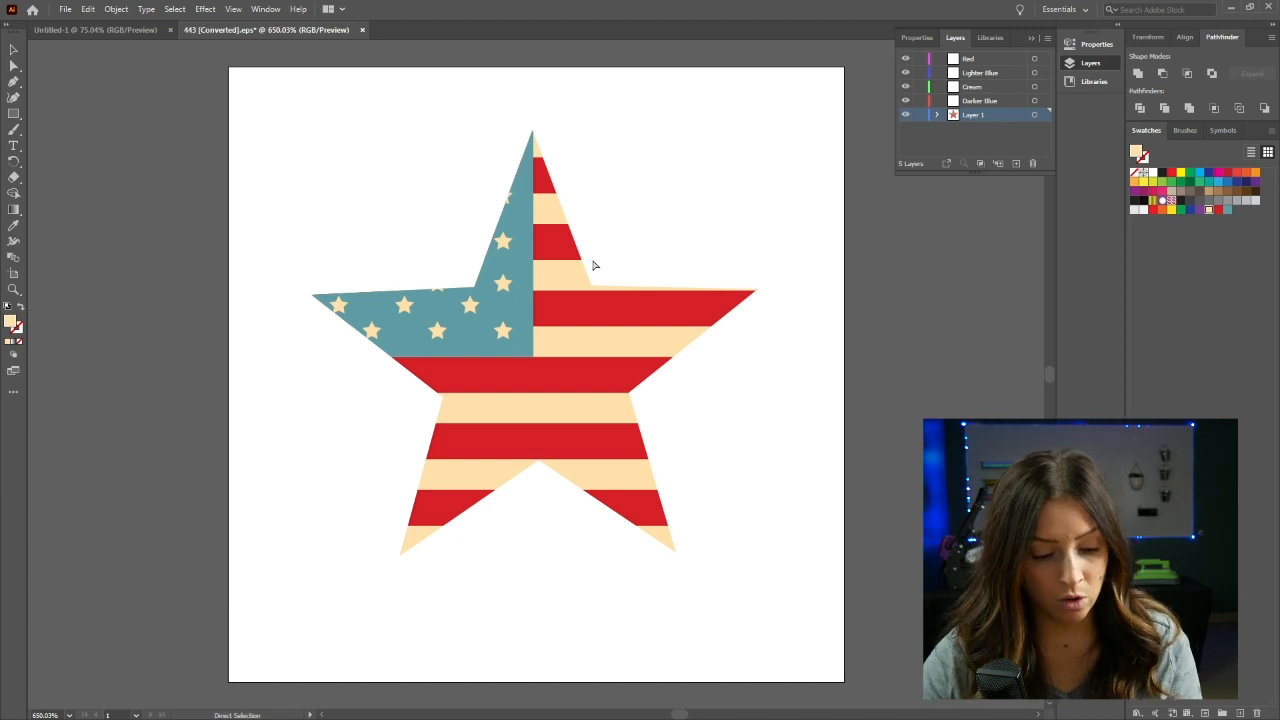
pyautogui.hotkey('ctrl', 'alt', '3')
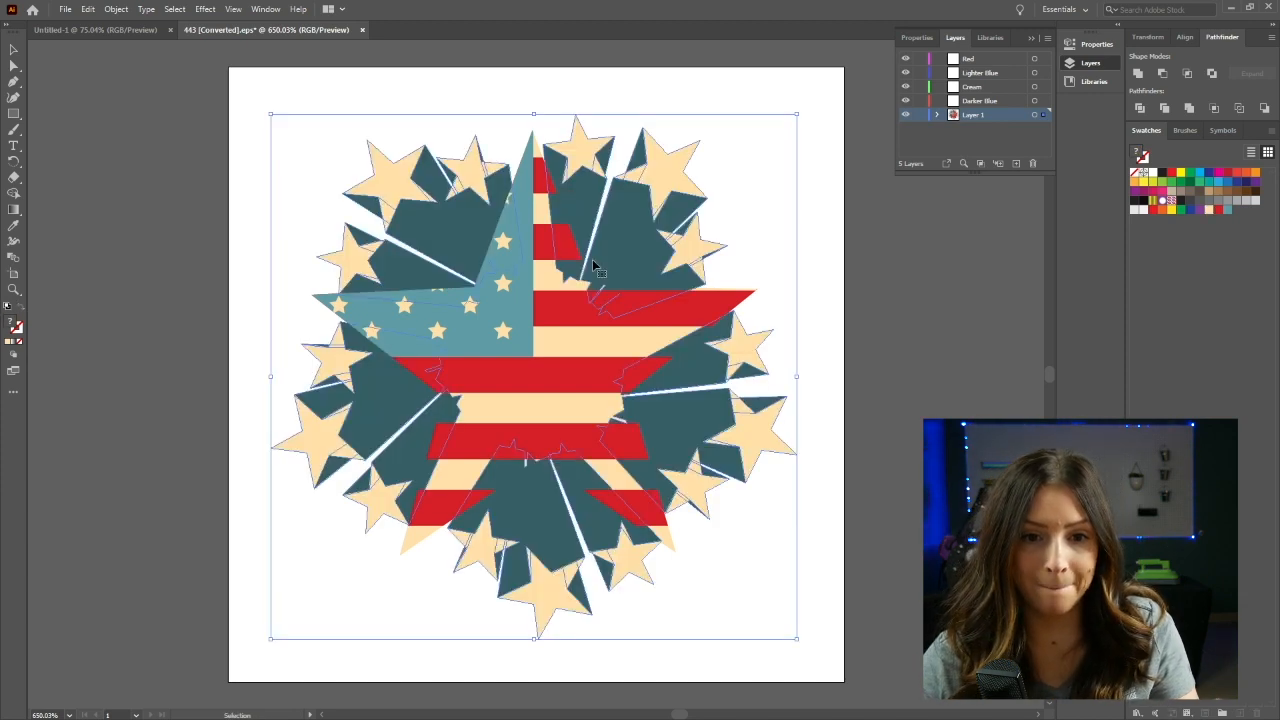
pyautogui.click(744, 234)
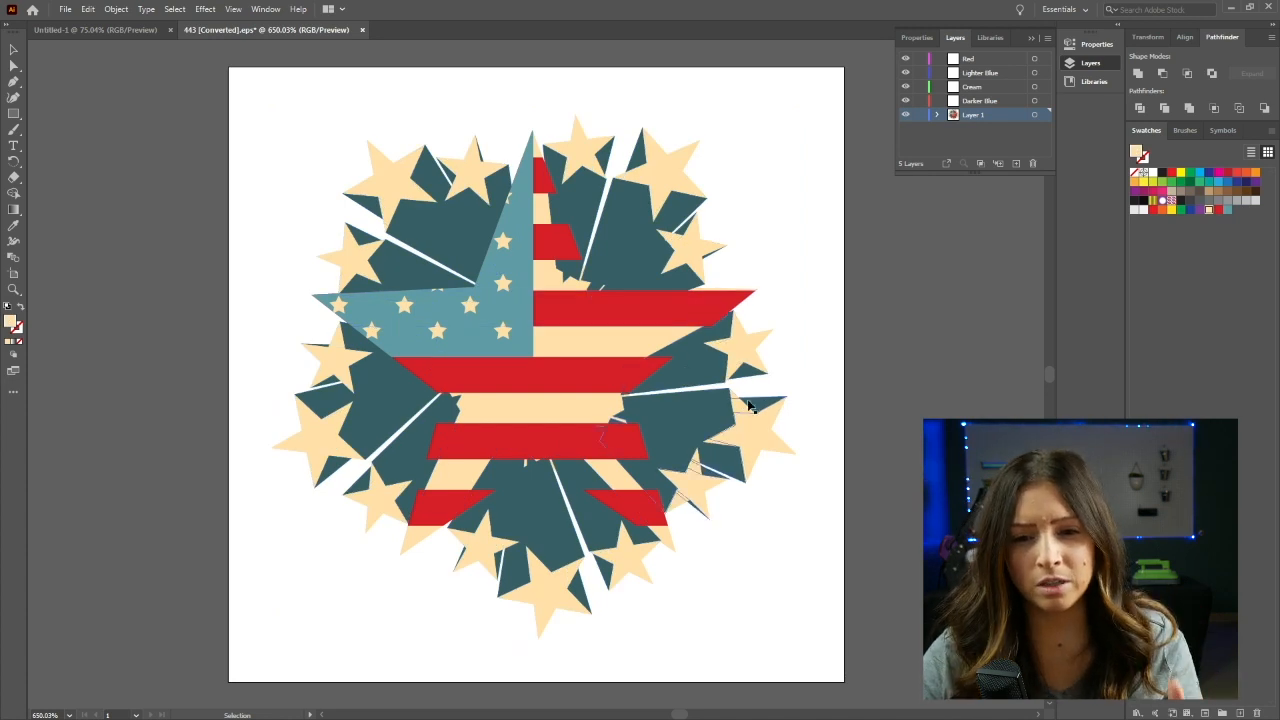
pyautogui.click(679, 426)
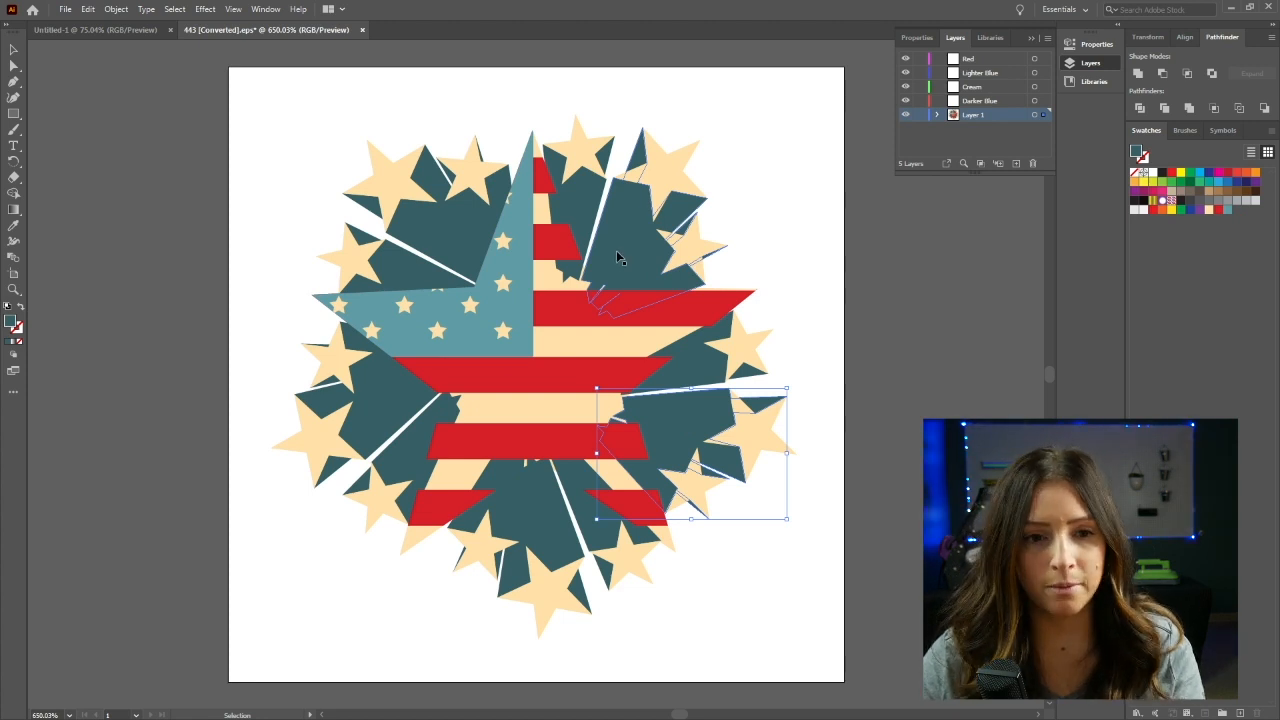
pyautogui.click(174, 9)
pyautogui.moveTo(211, 137)
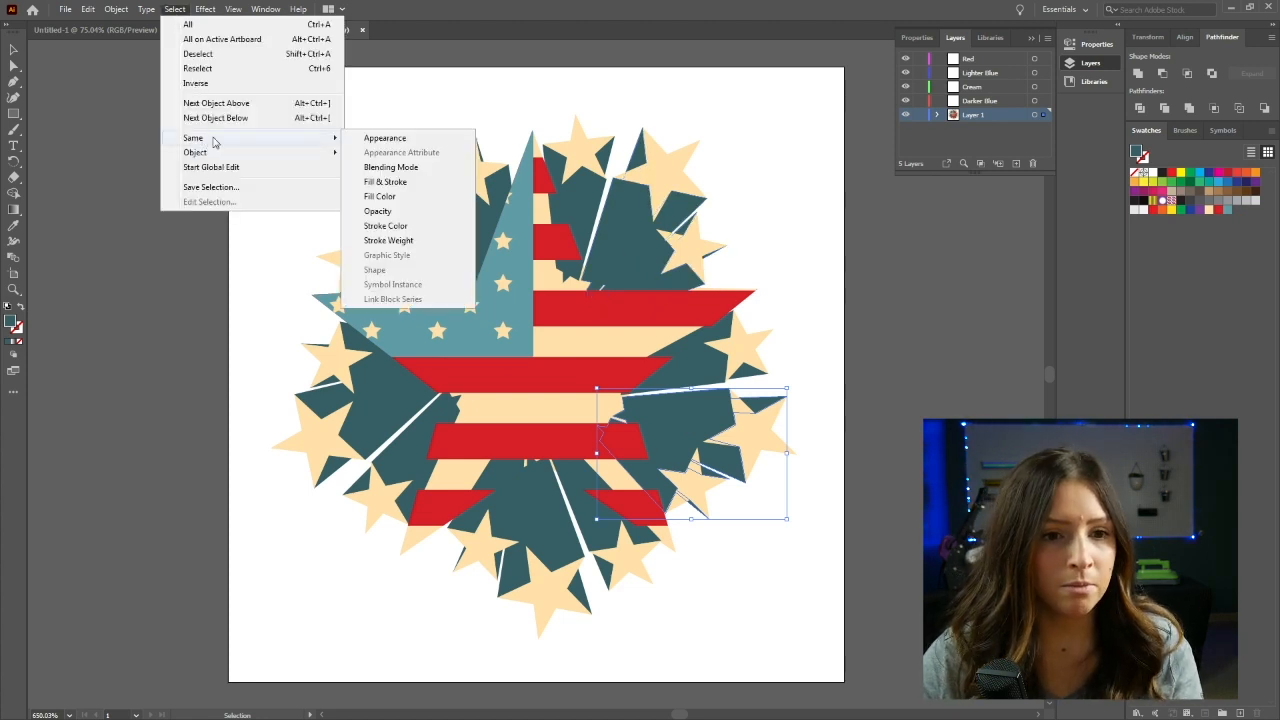
pyautogui.click(388, 172)
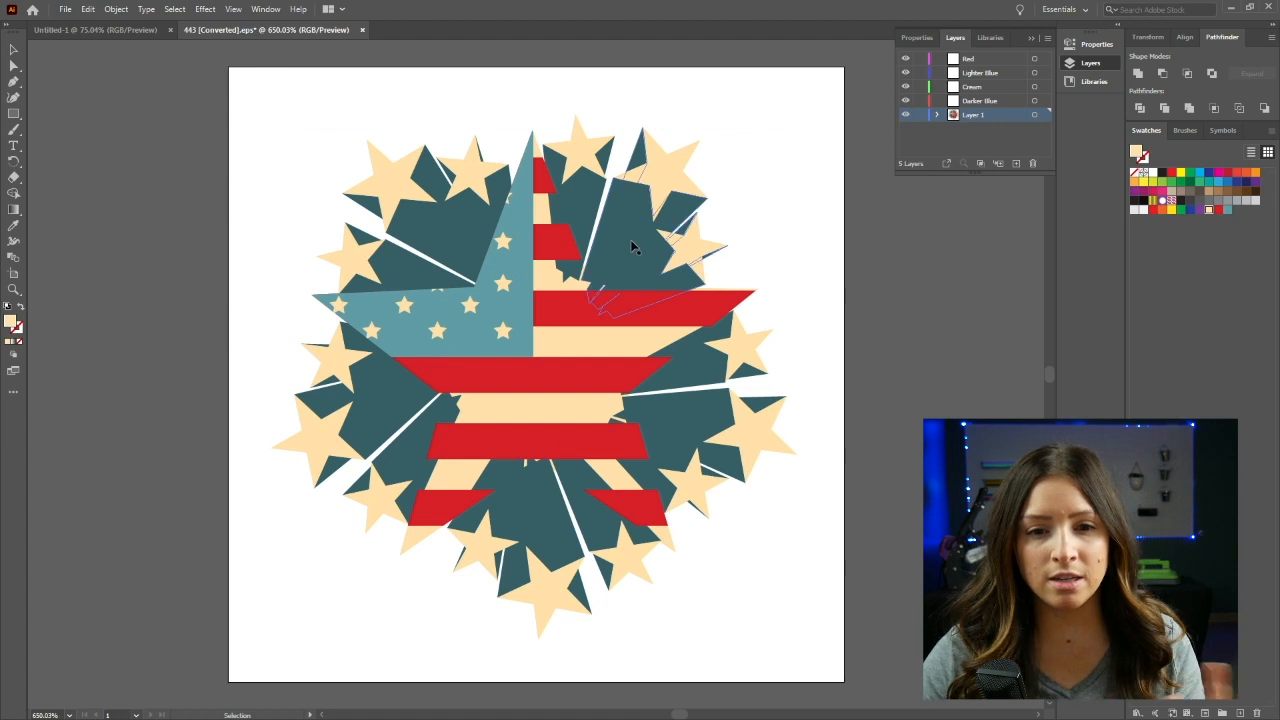
# Step: Select all dark blue background pieces by matching fill and stroke and send them to the back behind the star
pyautogui.click(631, 247)
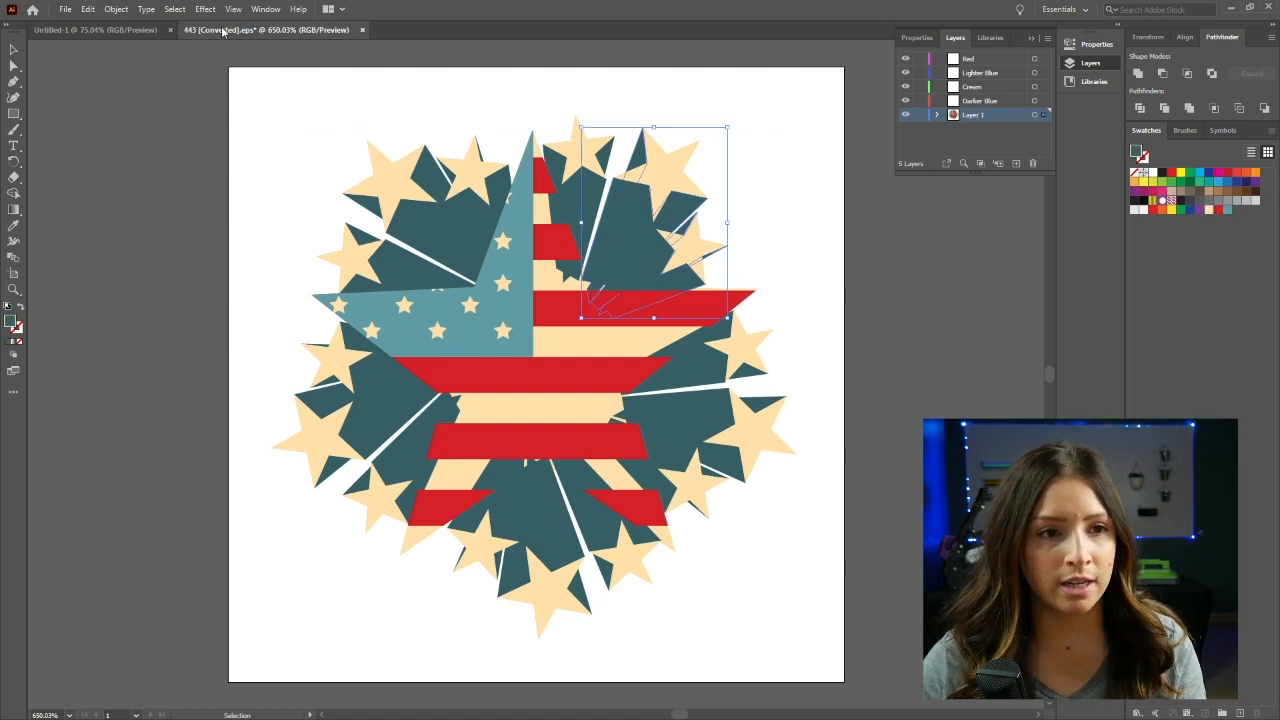
pyautogui.click(175, 9)
pyautogui.moveTo(257, 140)
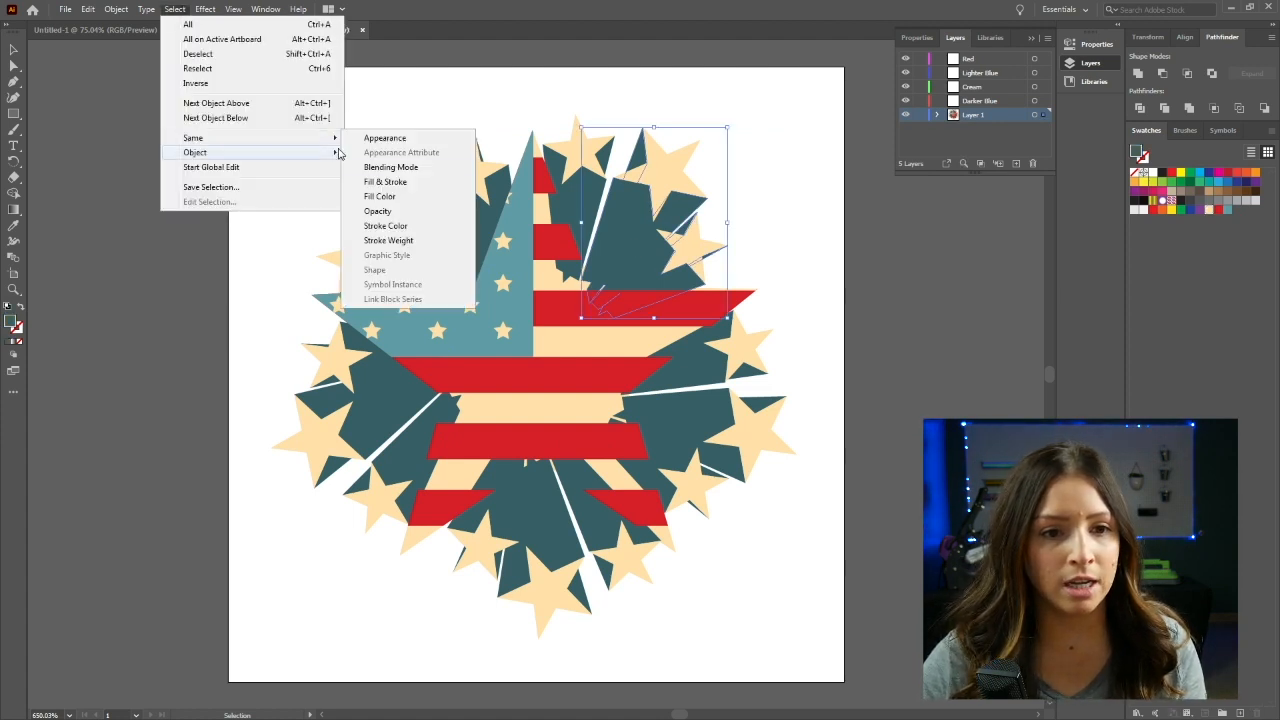
pyautogui.click(398, 182)
pyautogui.rightClick(459, 221)
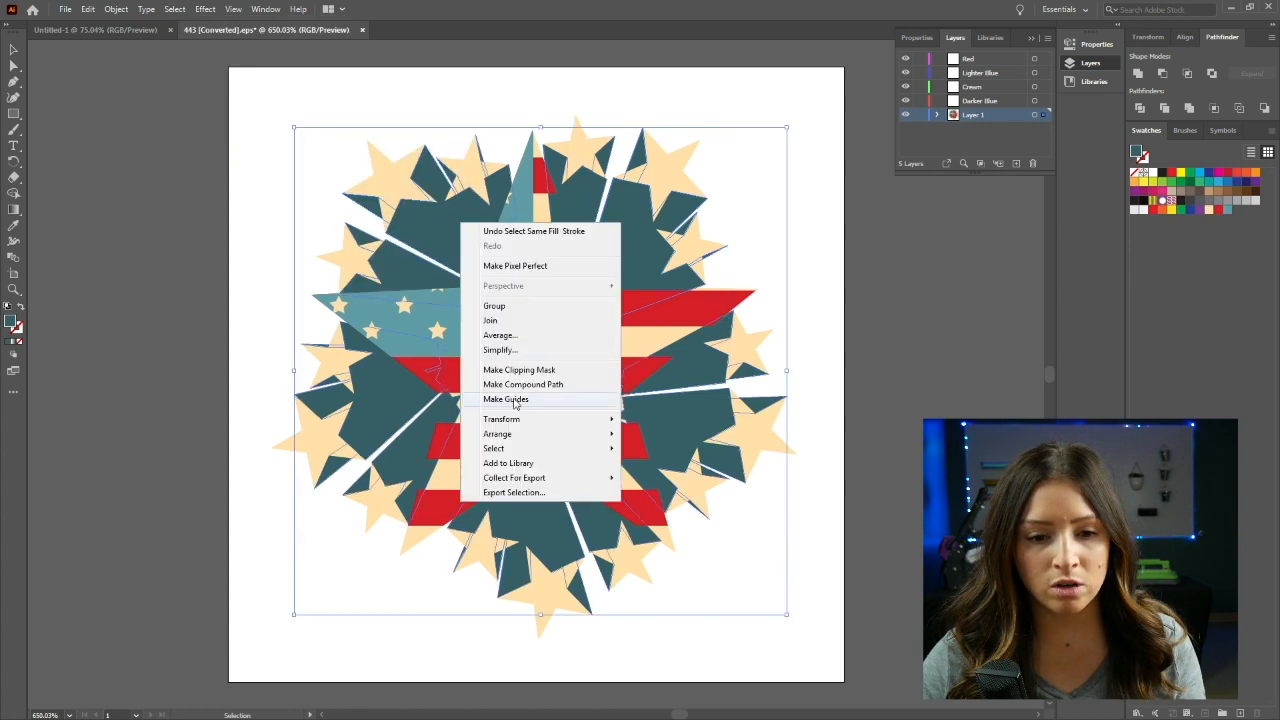
pyautogui.moveTo(540, 433)
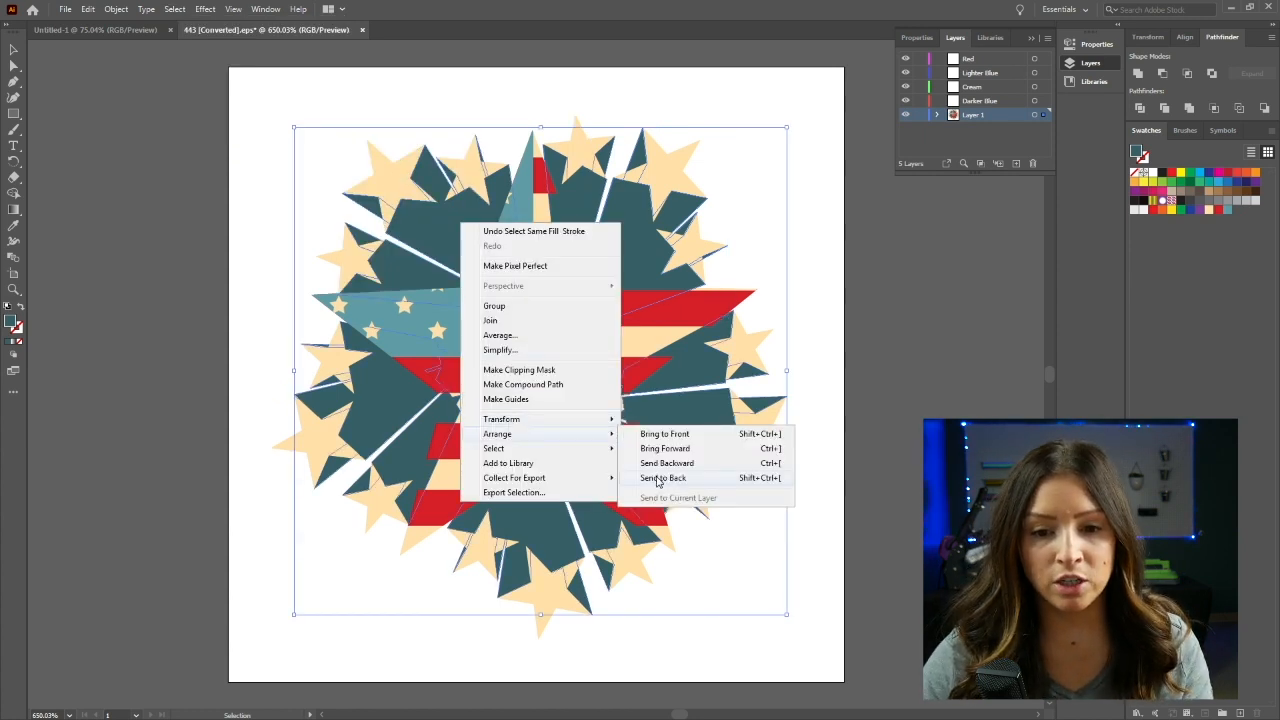
pyautogui.click(658, 479)
pyautogui.click(792, 259)
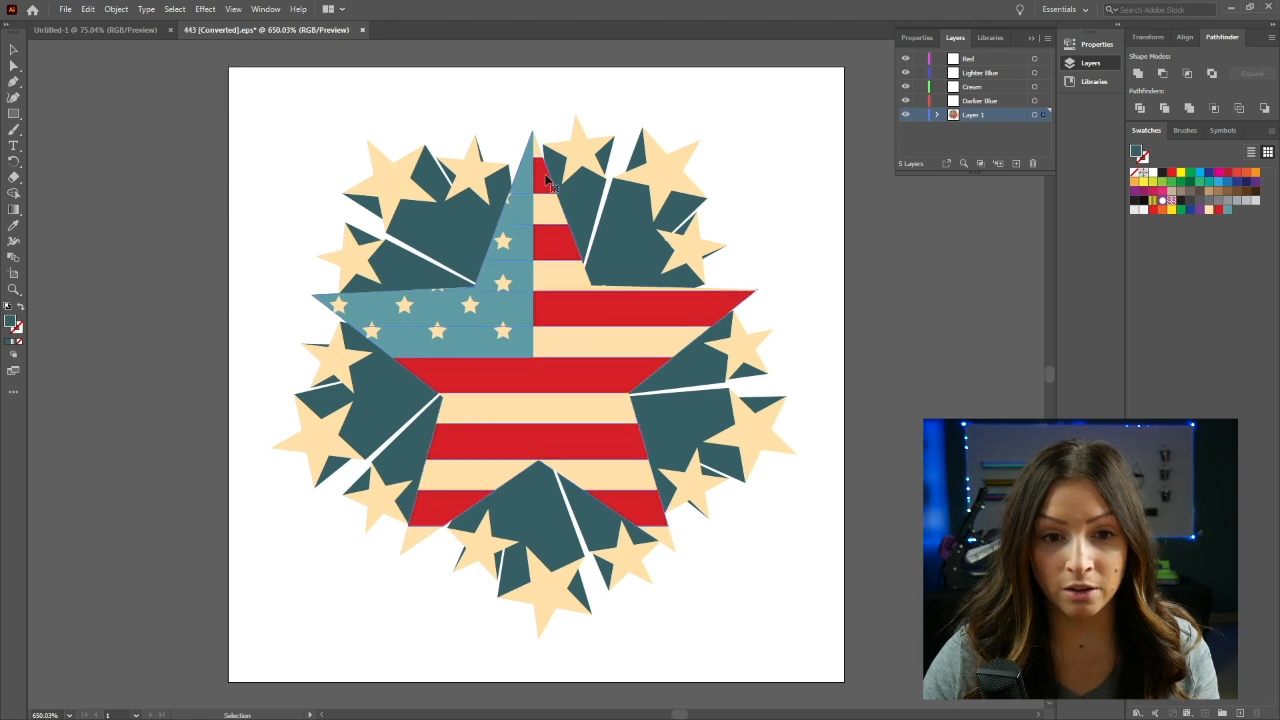
# Step: Swap the central star's stripe colors by filling the red stripe pieces with cream and the cream base star with red
pyautogui.click(551, 218)
pyautogui.click(1209, 210)
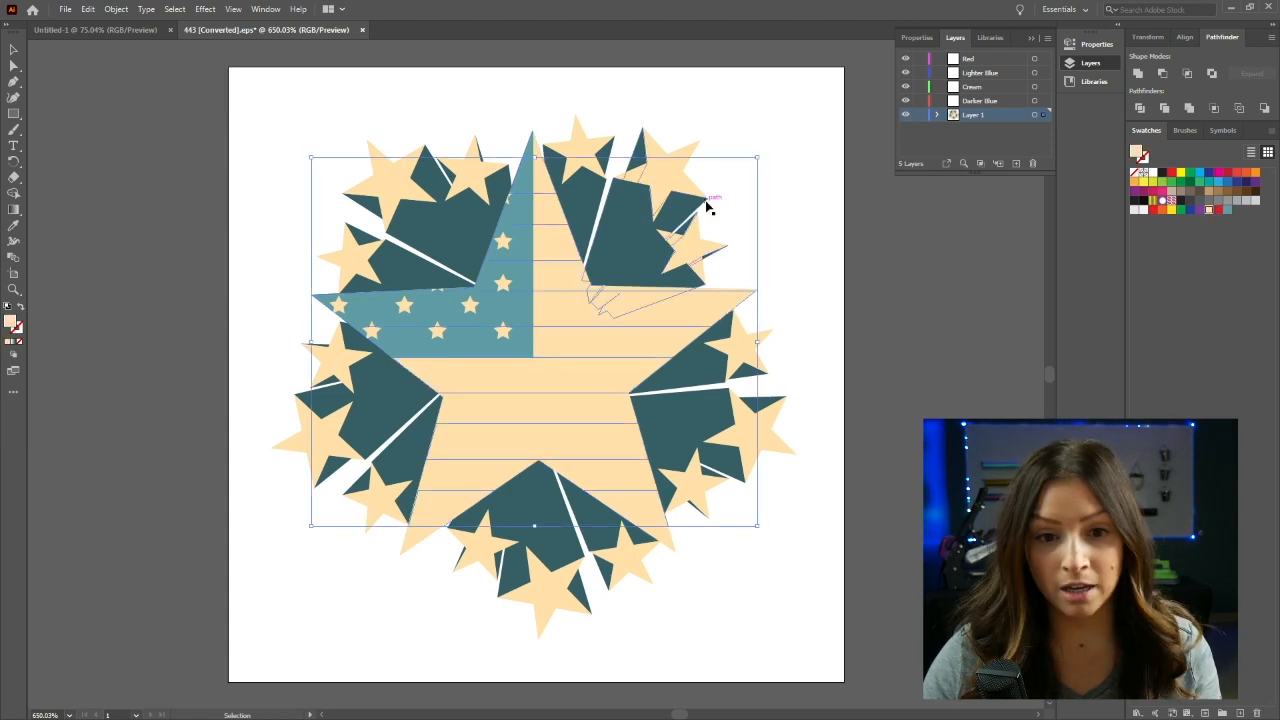
pyautogui.click(543, 207)
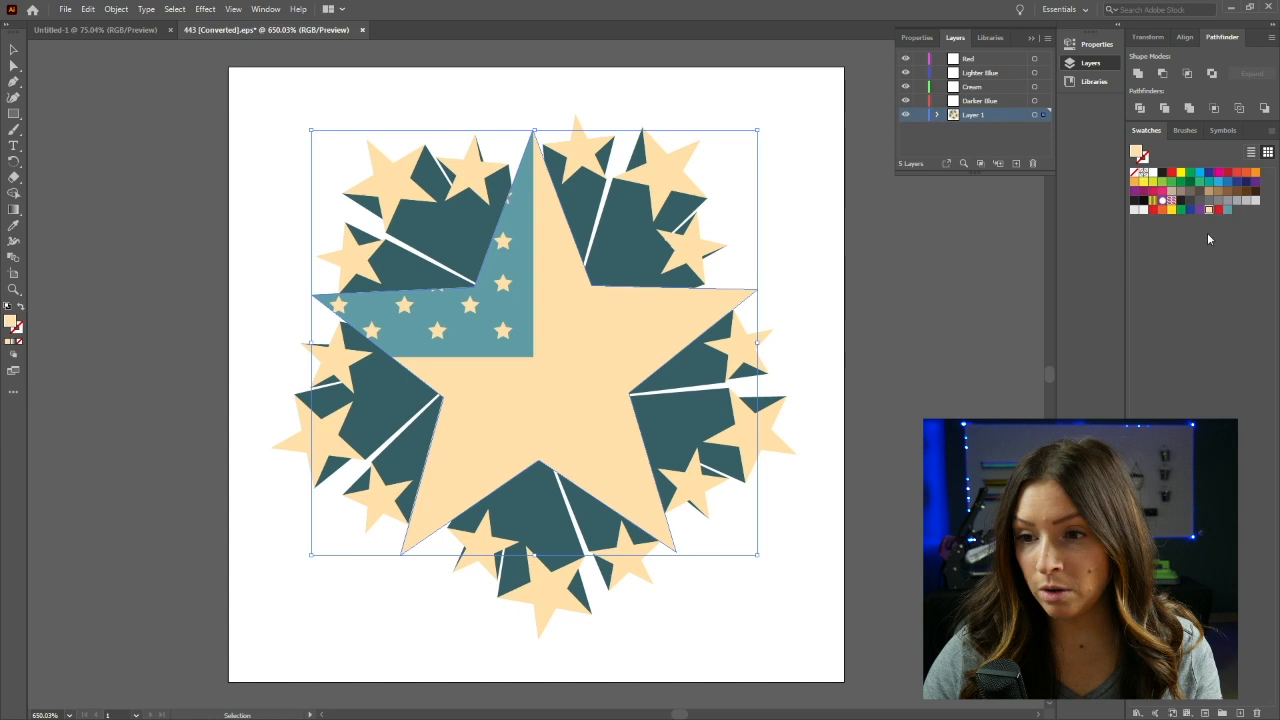
pyautogui.click(1218, 209)
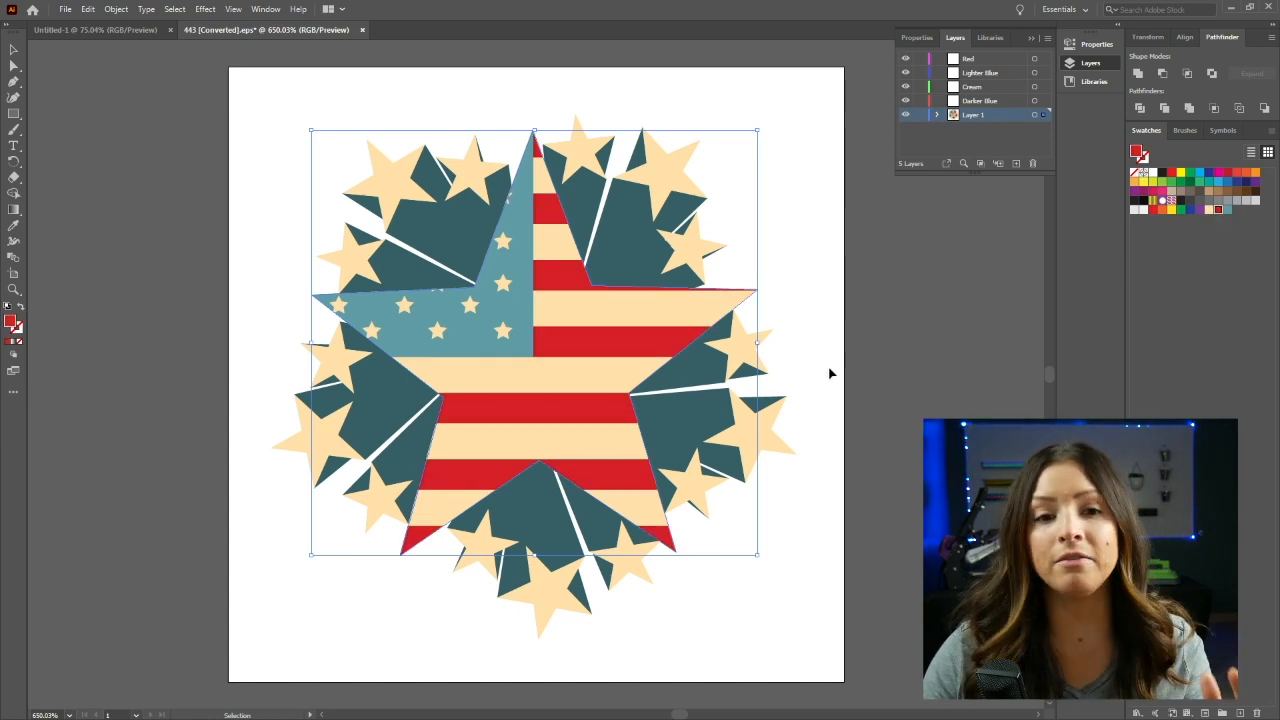
pyautogui.click(804, 293)
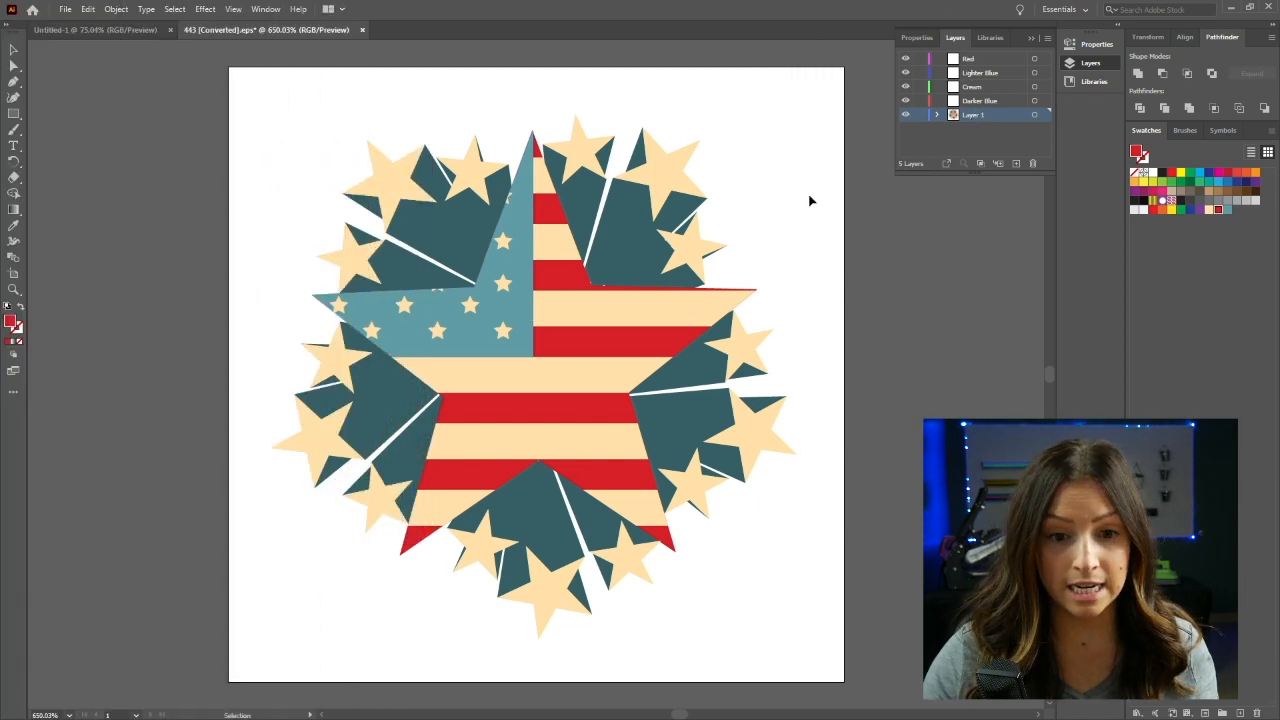
# Step: Select all dark blue background pieces by matching fill and stroke and move them from Layer 1 to the Darker Blue layer
pyautogui.click(640, 240)
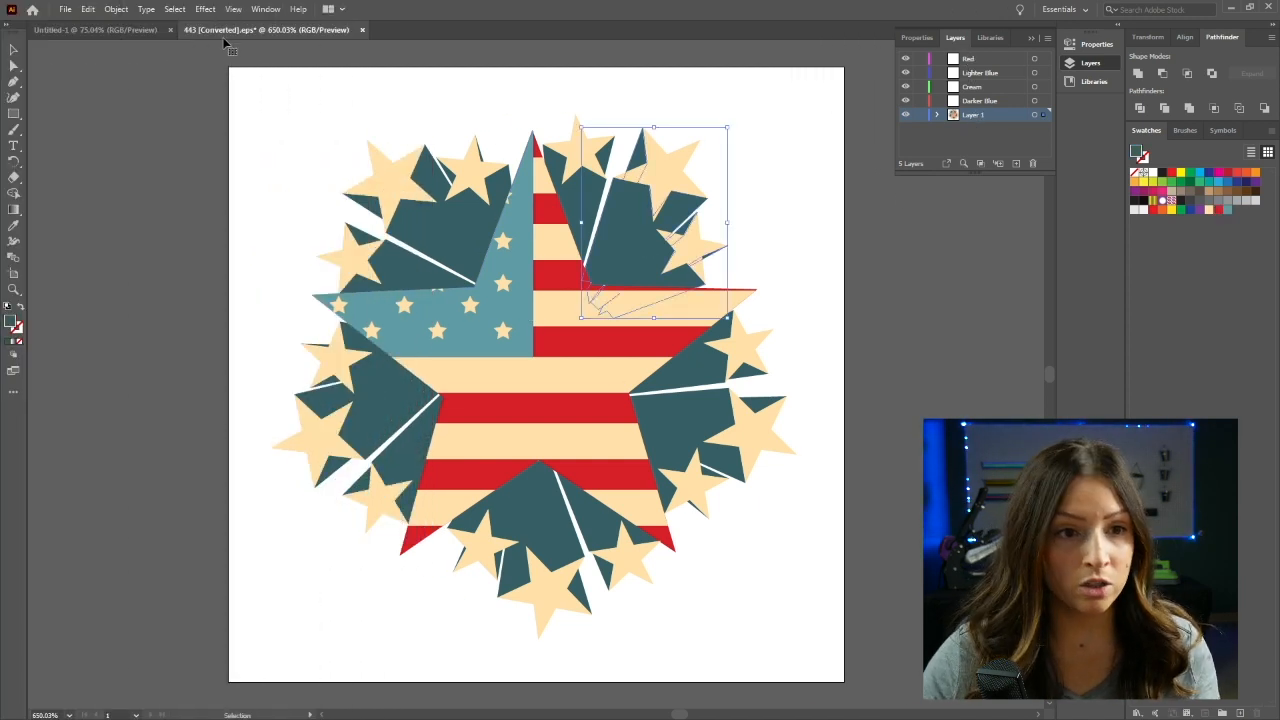
pyautogui.click(174, 9)
pyautogui.moveTo(202, 140)
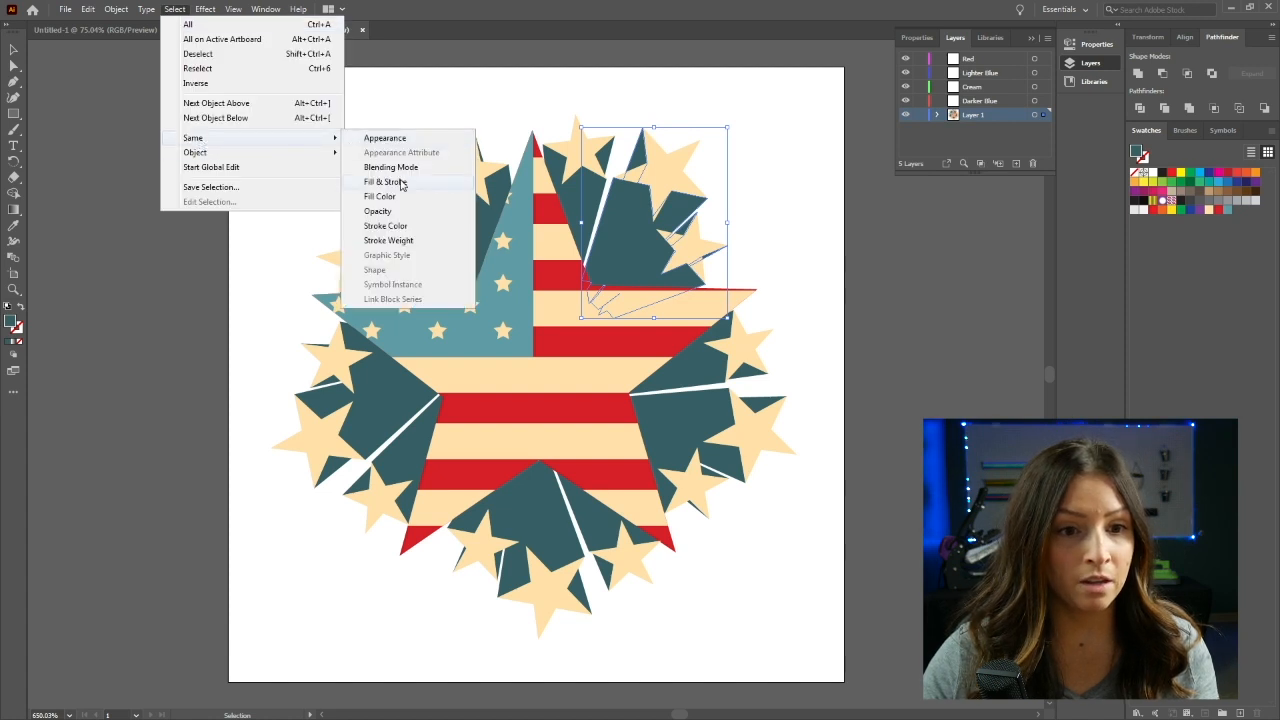
pyautogui.click(385, 182)
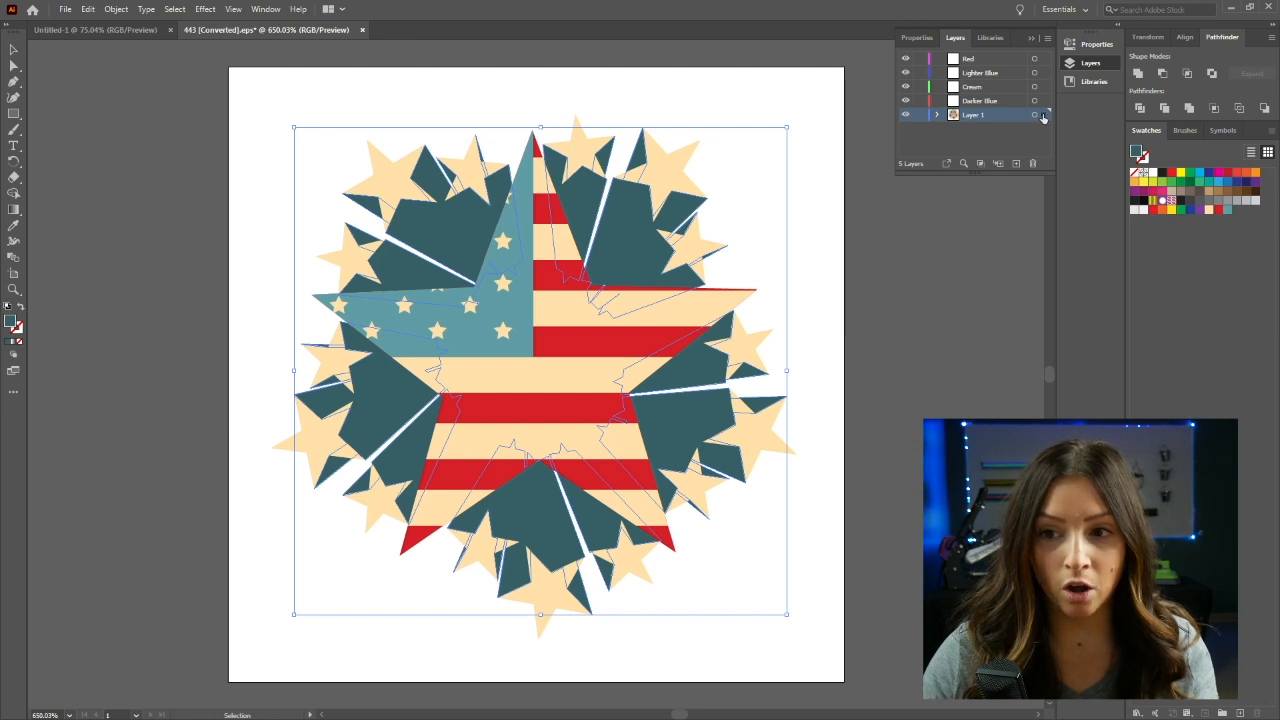
pyautogui.moveTo(1043, 115); pyautogui.dragTo(1042, 103)
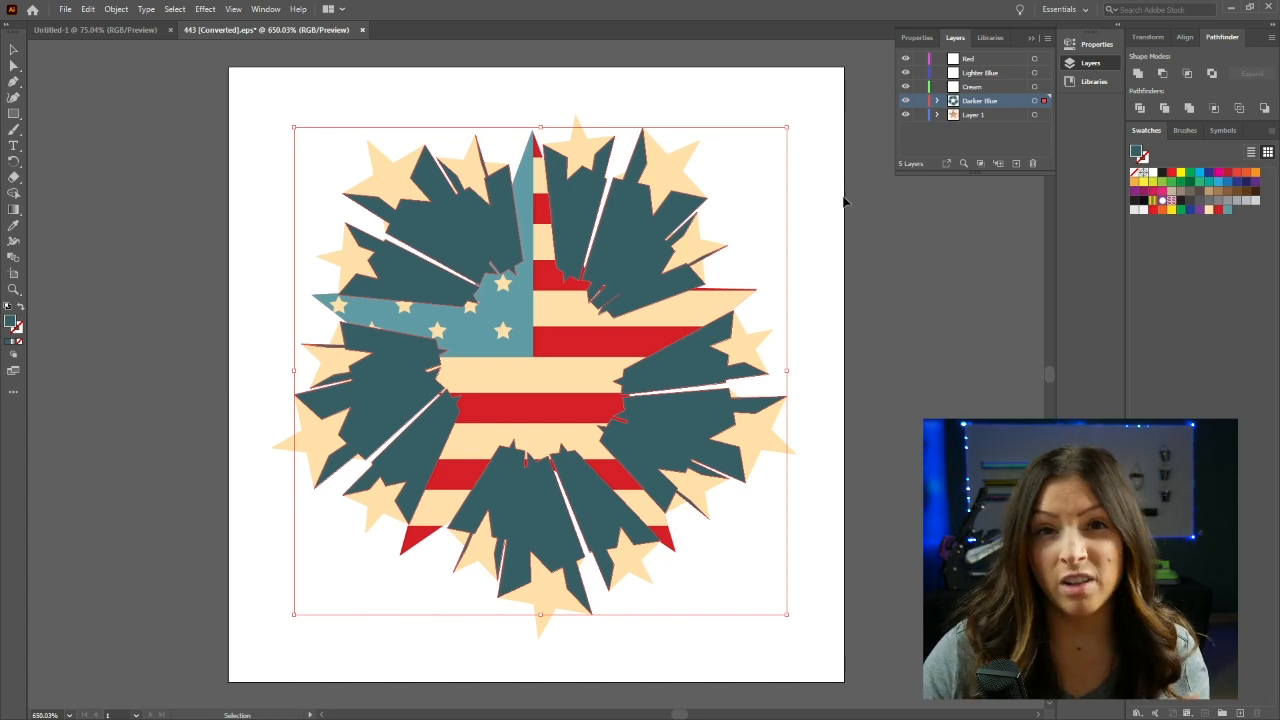
# Step: Select the lighter blue part of the central star by matching fill and stroke and move it to the Lighter Blue layer
pyautogui.click(513, 314)
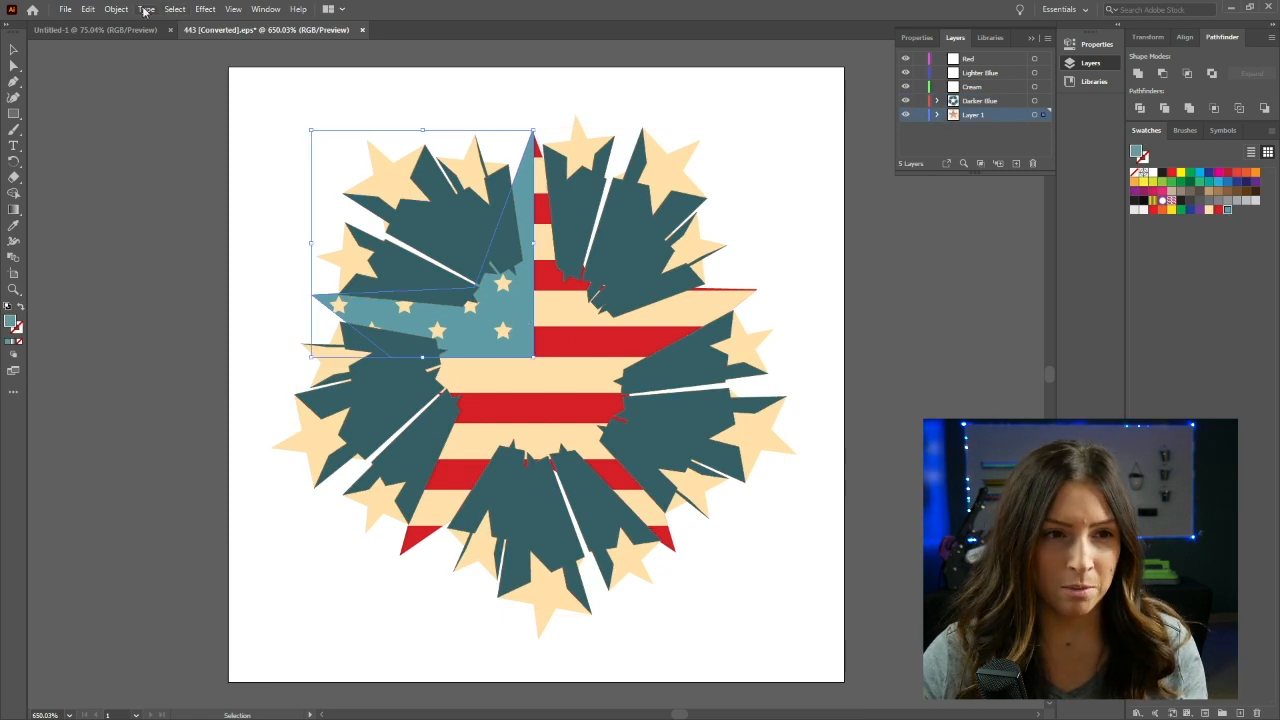
pyautogui.click(186, 9)
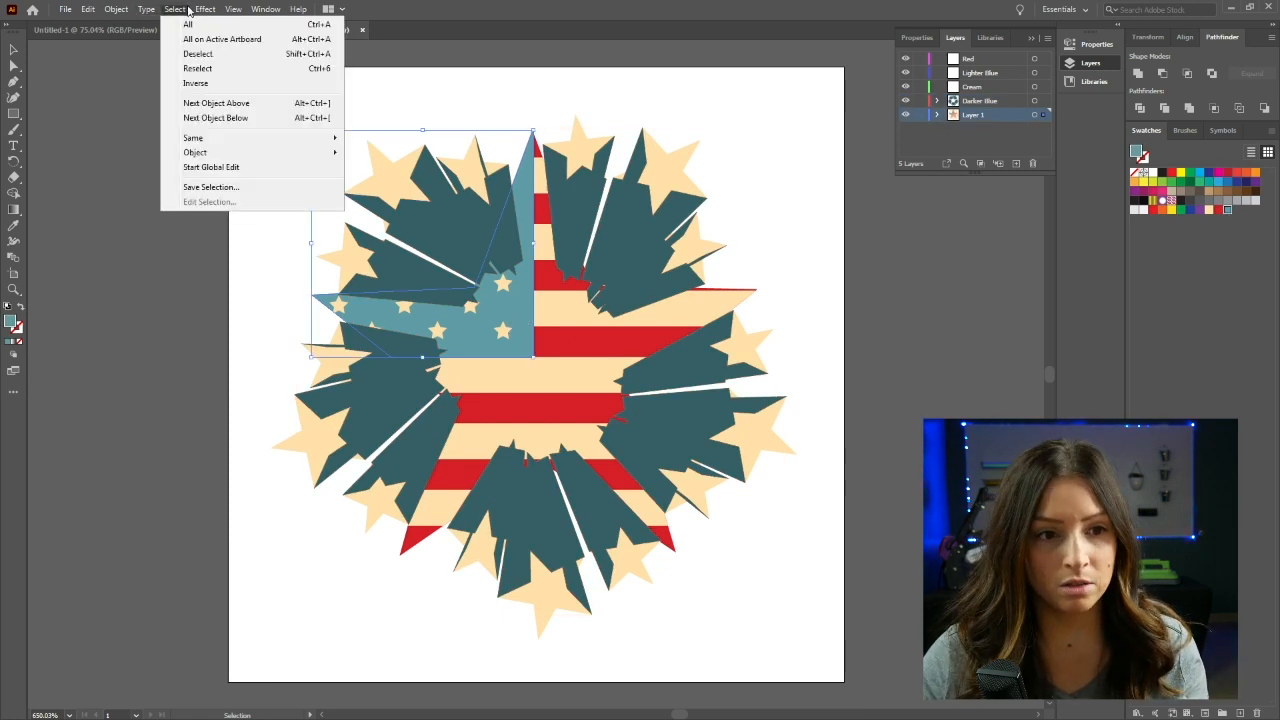
pyautogui.moveTo(210, 137)
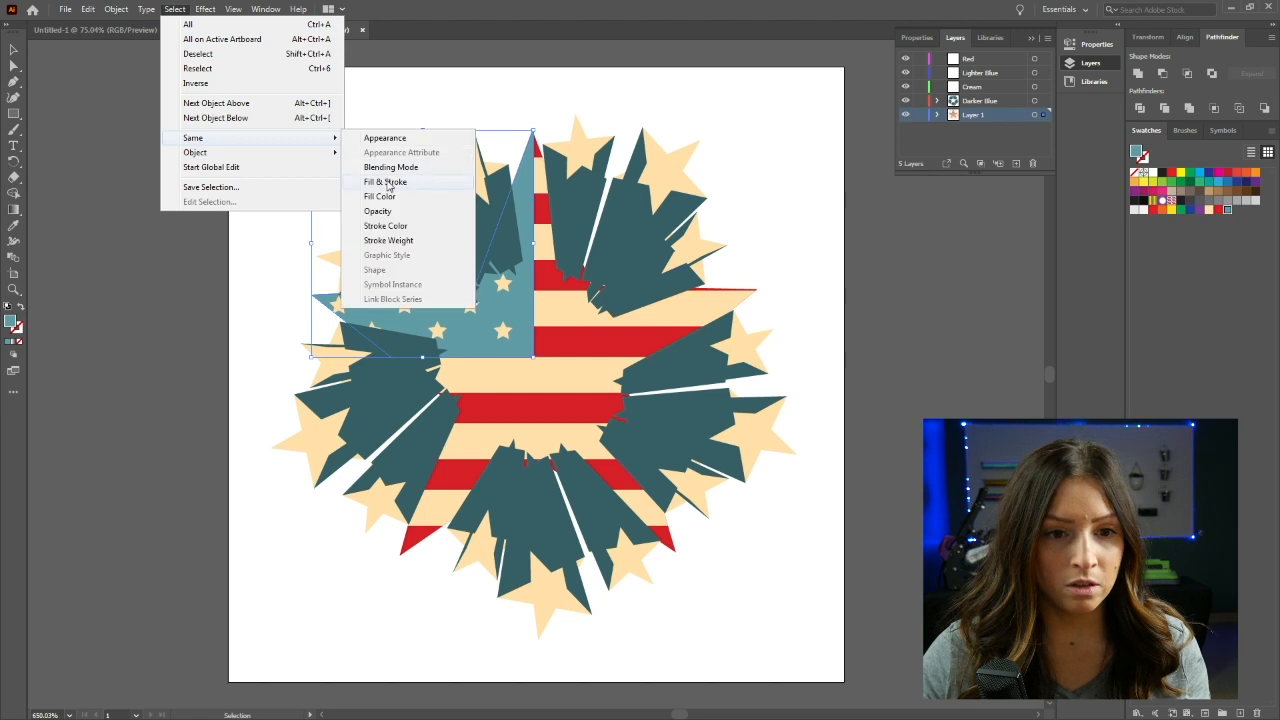
pyautogui.click(389, 183)
pyautogui.moveTo(1043, 115); pyautogui.dragTo(1043, 73)
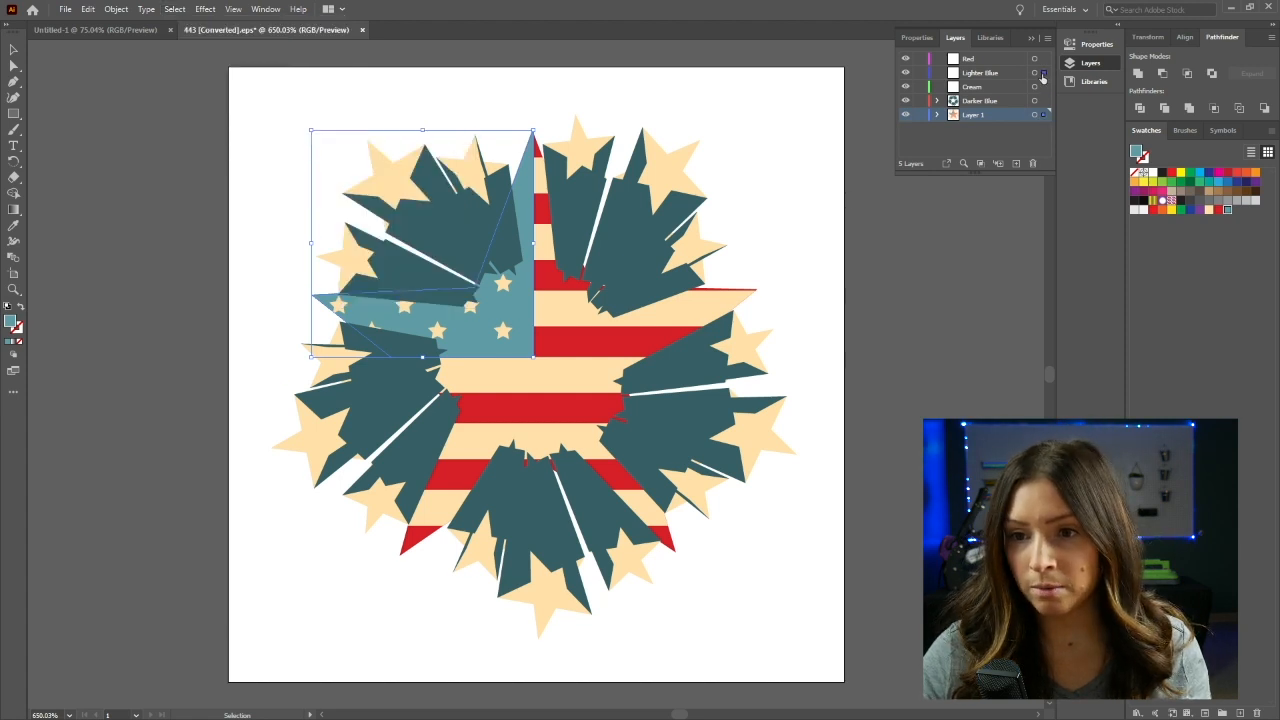
# Step: Move the cream shapes to the Cream layer and the red star to the Red layer, and clear the selection
pyautogui.click(578, 138)
pyautogui.click(174, 9)
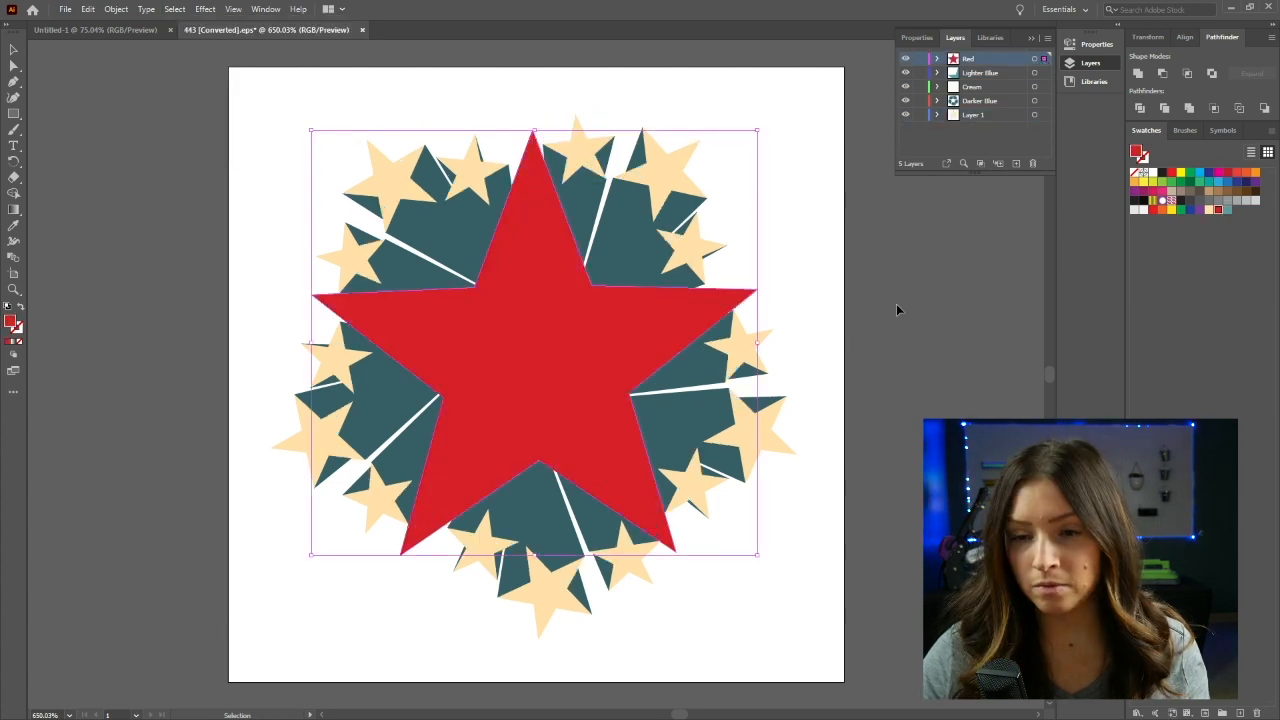
pyautogui.click(896, 309)
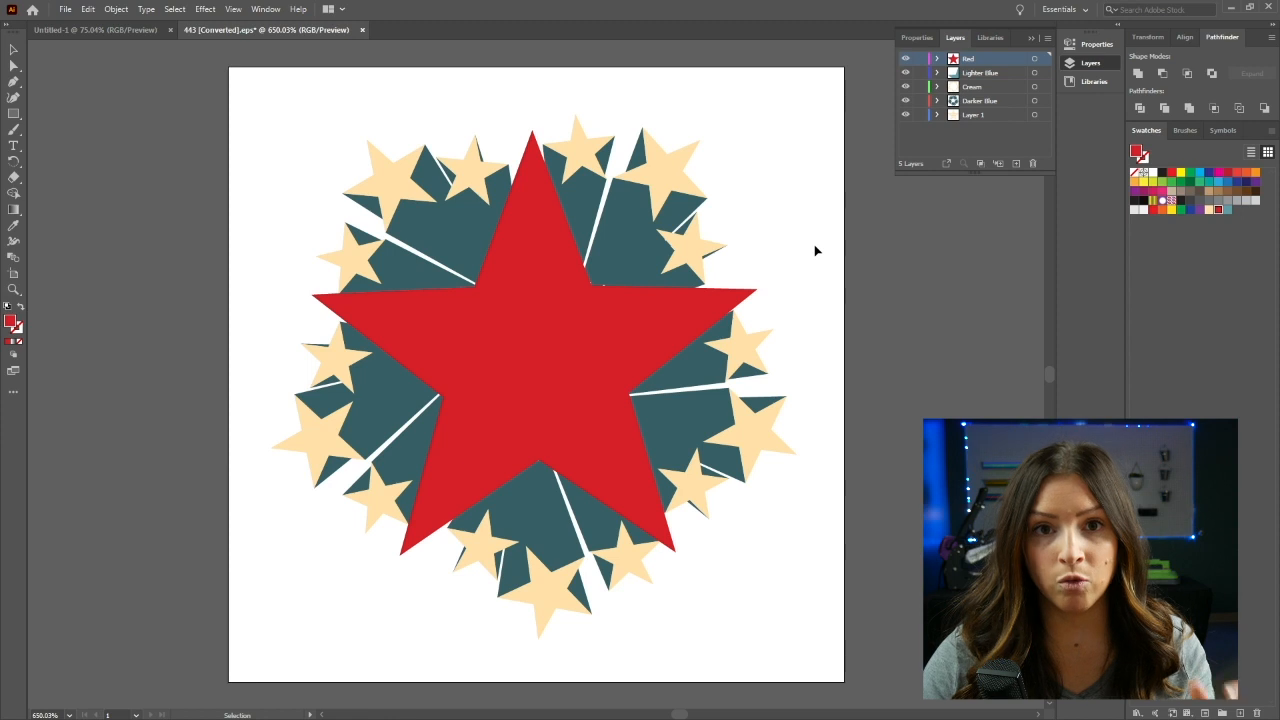
# Step: Rename Layer 1 as Original
pyautogui.doubleClick(972, 114)
pyautogui.press('BackSpace')
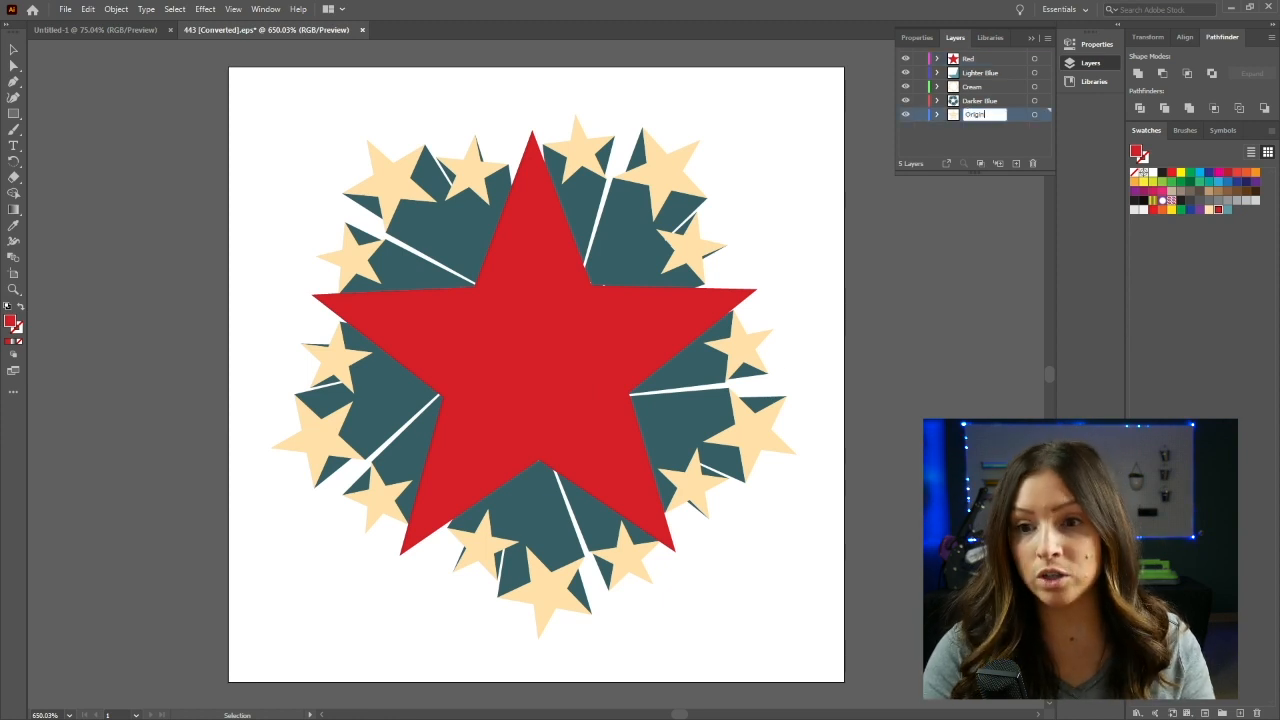
pyautogui.write('Original')
pyautogui.press('Return')
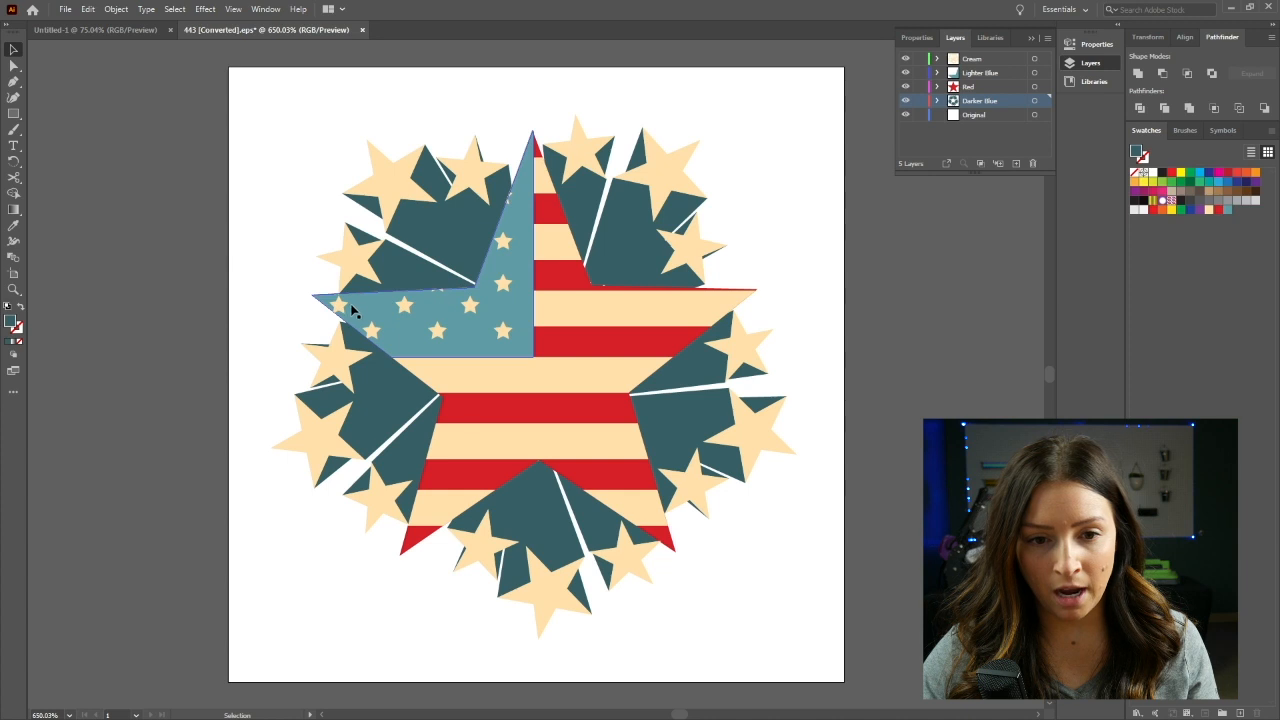
# Step: Examine the overlapping paths of the layered artwork in Outline view and return to the colored preview
pyautogui.press('a')
pyautogui.hotkey('ctrl', 'y')
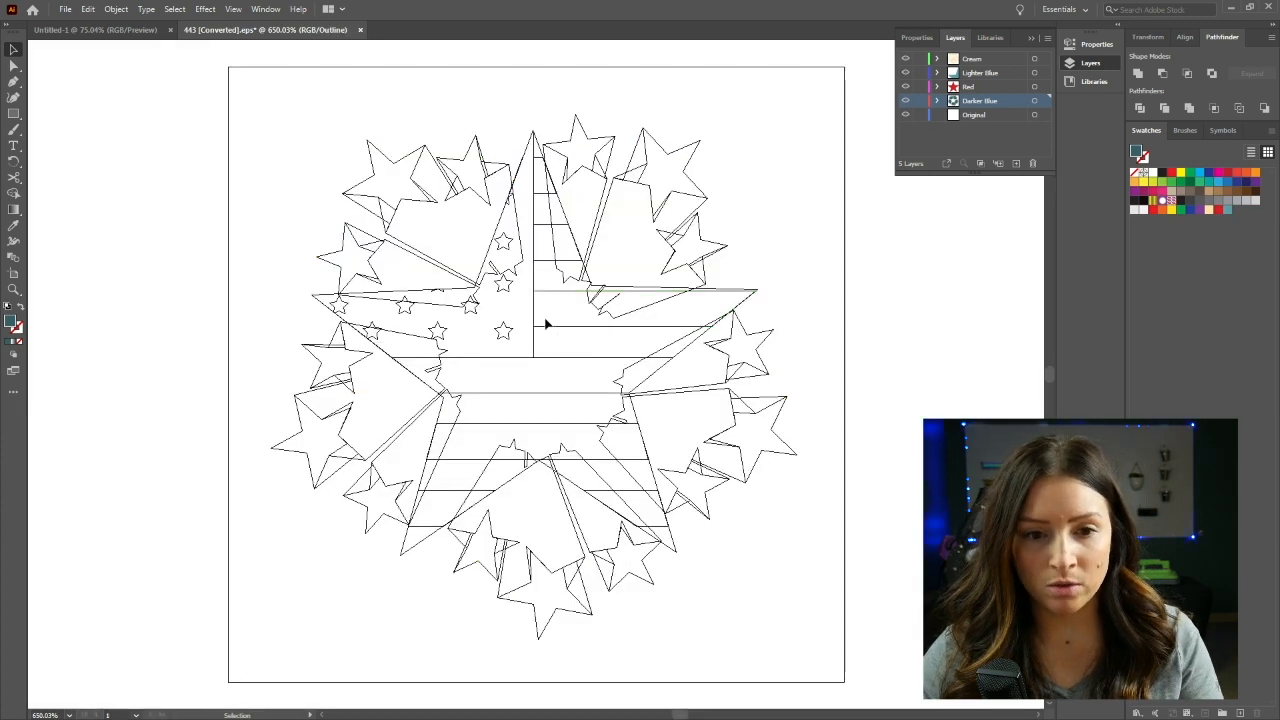
pyautogui.press('v')
pyautogui.hotkey('ctrl', 'y')
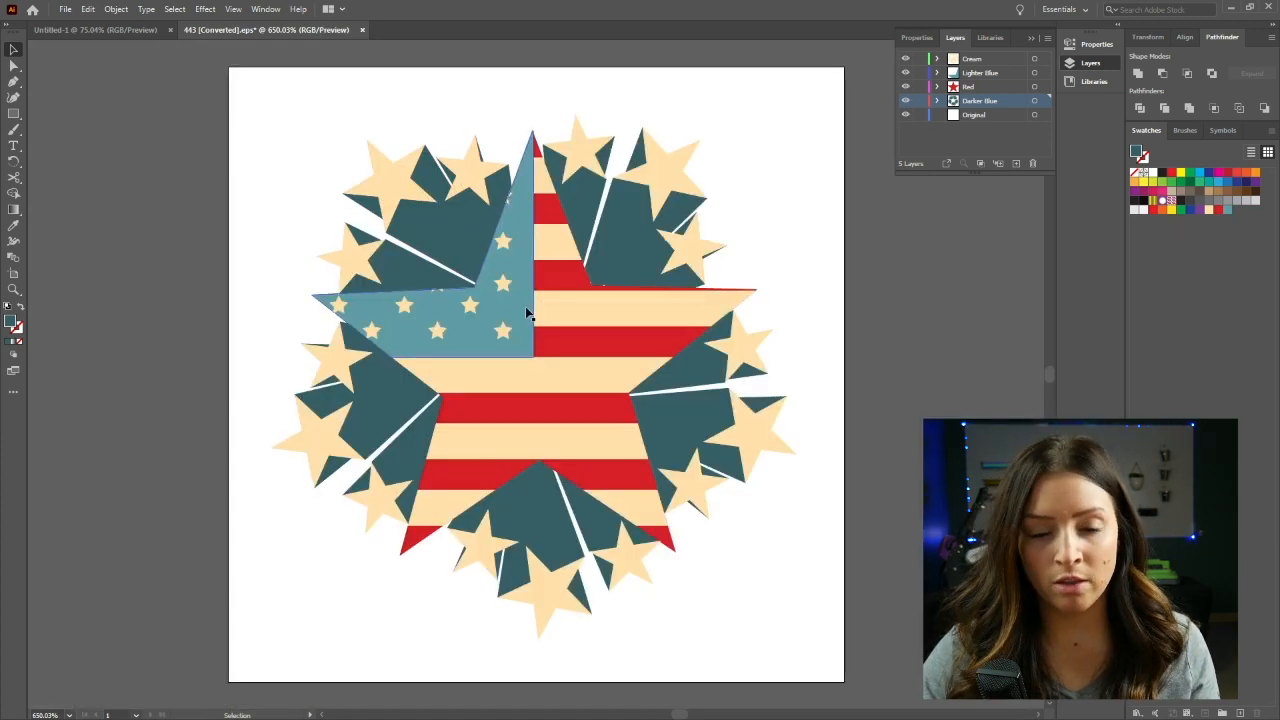
# Step: Hide the Cream, Lighter Blue, Red and Darker Blue layers one by one and show them again from Darker Blue upward
pyautogui.click(527, 313)
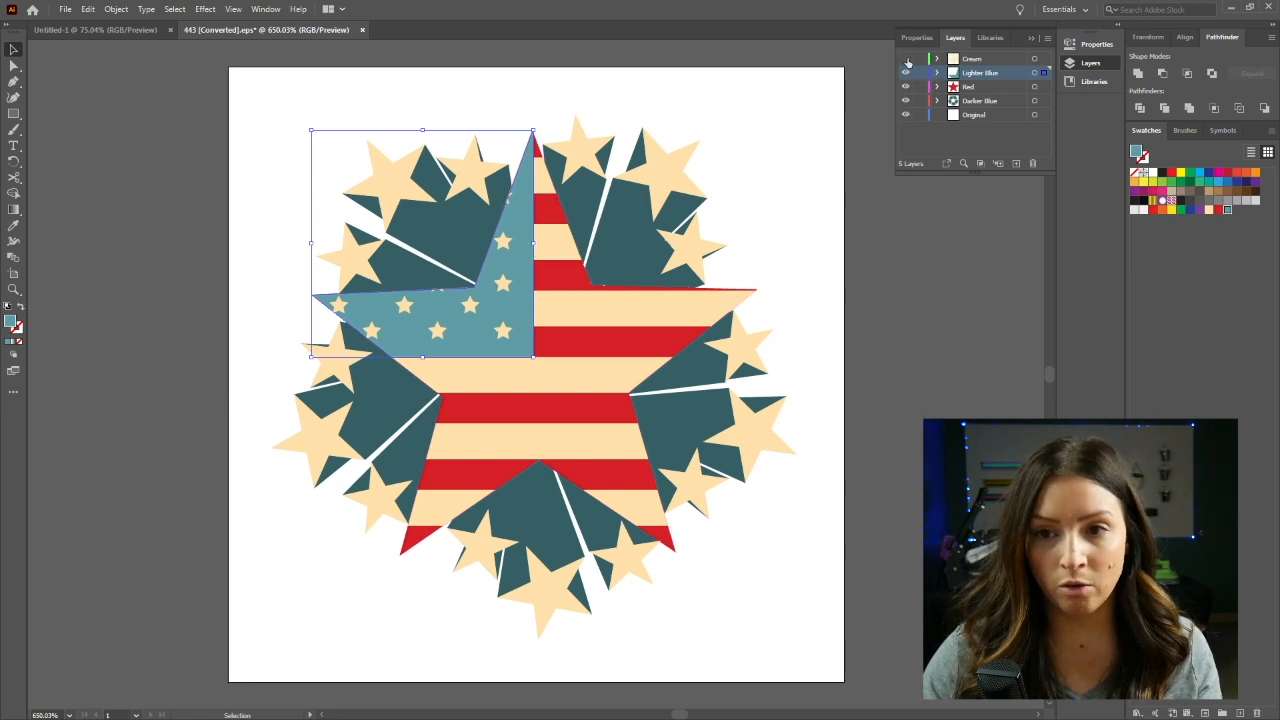
pyautogui.click(905, 58)
pyautogui.click(905, 72)
pyautogui.click(905, 86)
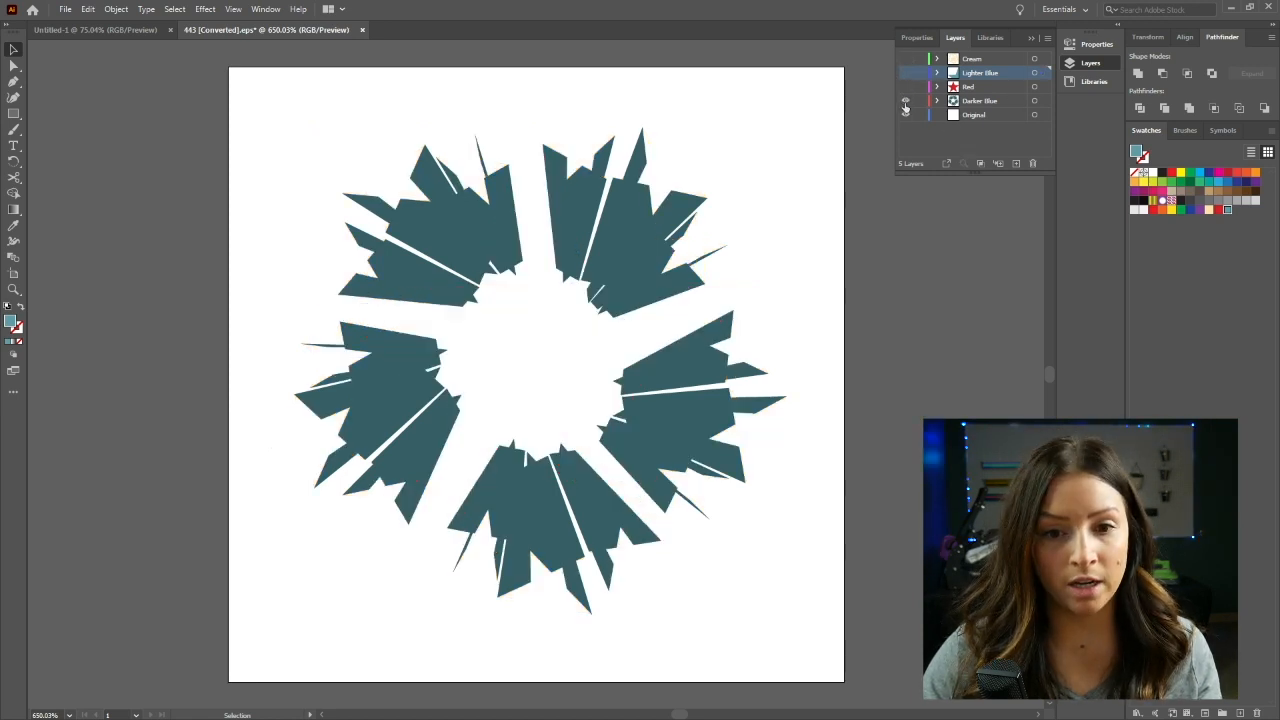
pyautogui.click(905, 100)
pyautogui.click(905, 100)
pyautogui.click(905, 86)
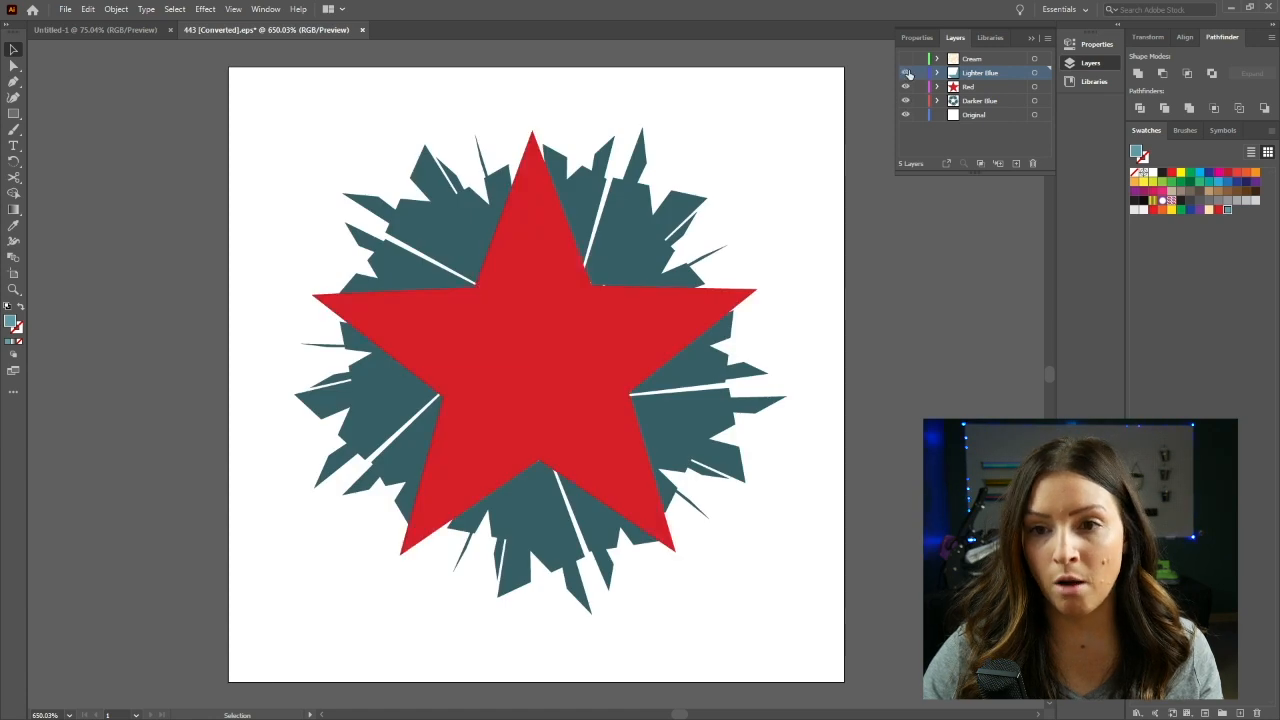
pyautogui.click(905, 72)
pyautogui.click(905, 58)
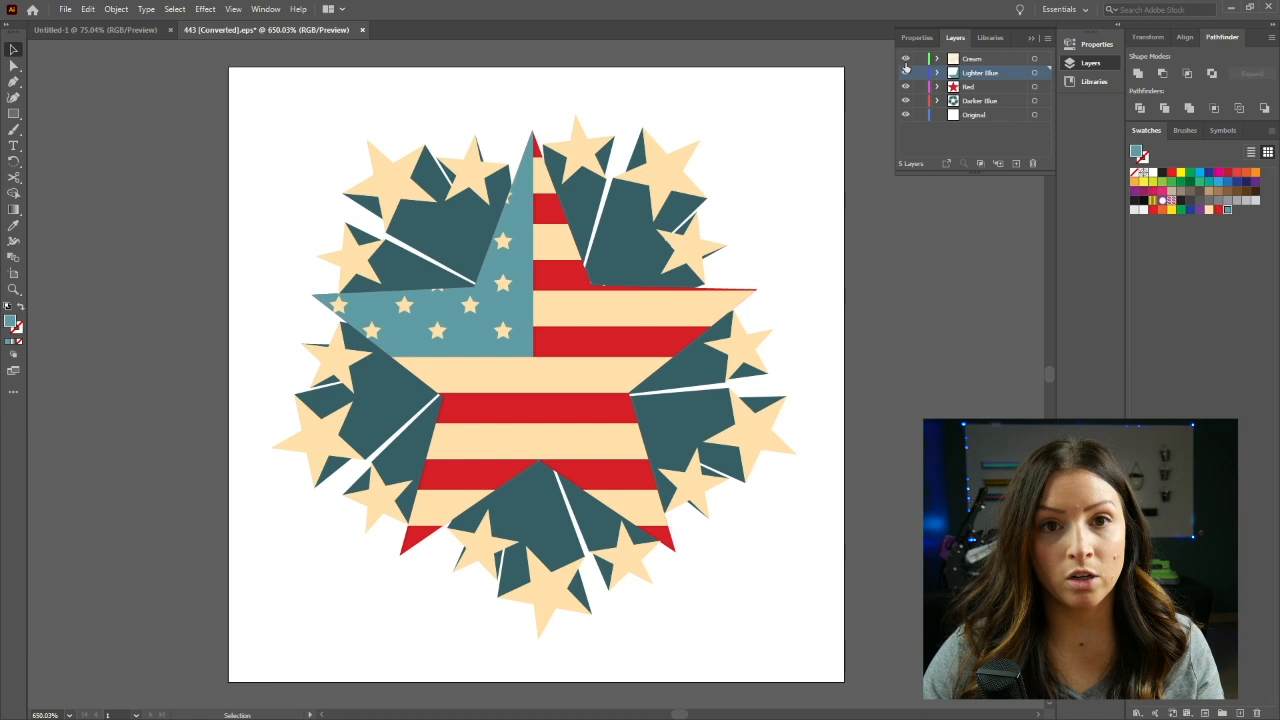
# Step: Check the layer stacking again by hiding the color layers, then restoring Red, Lighter Blue and Cream above Darker Blue
pyautogui.click(905, 72)
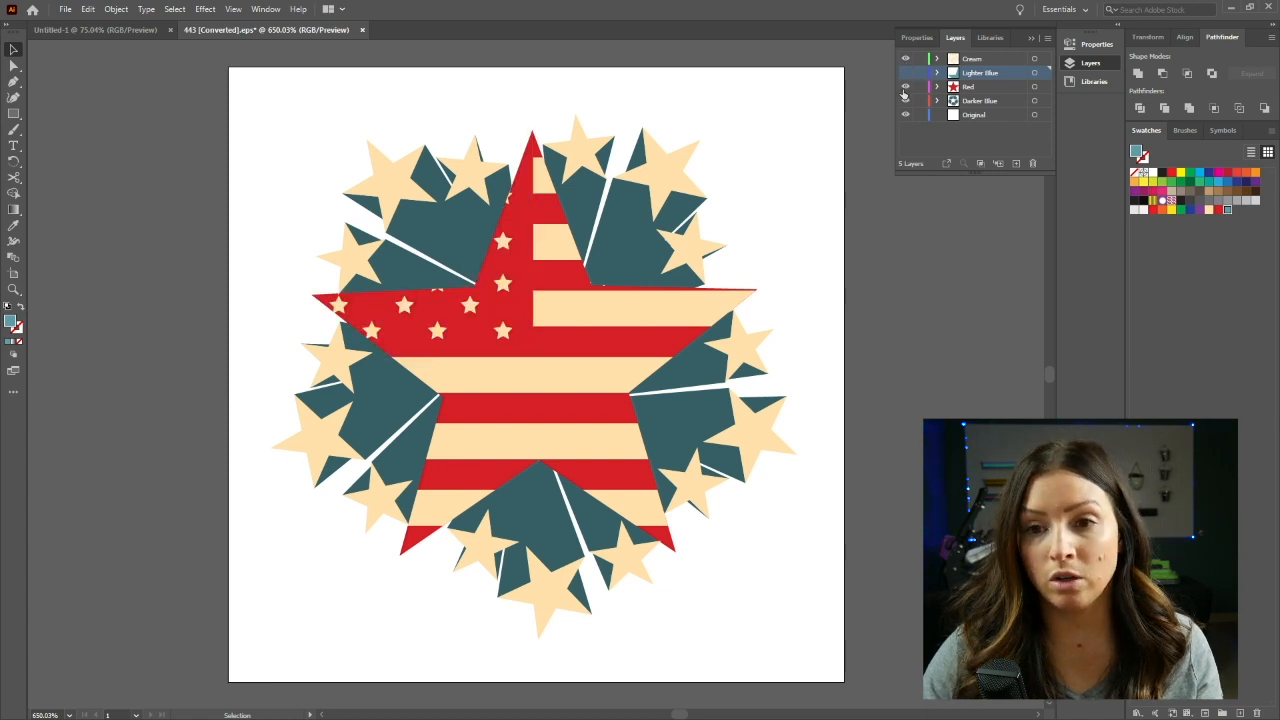
pyautogui.click(905, 86)
pyautogui.click(905, 100)
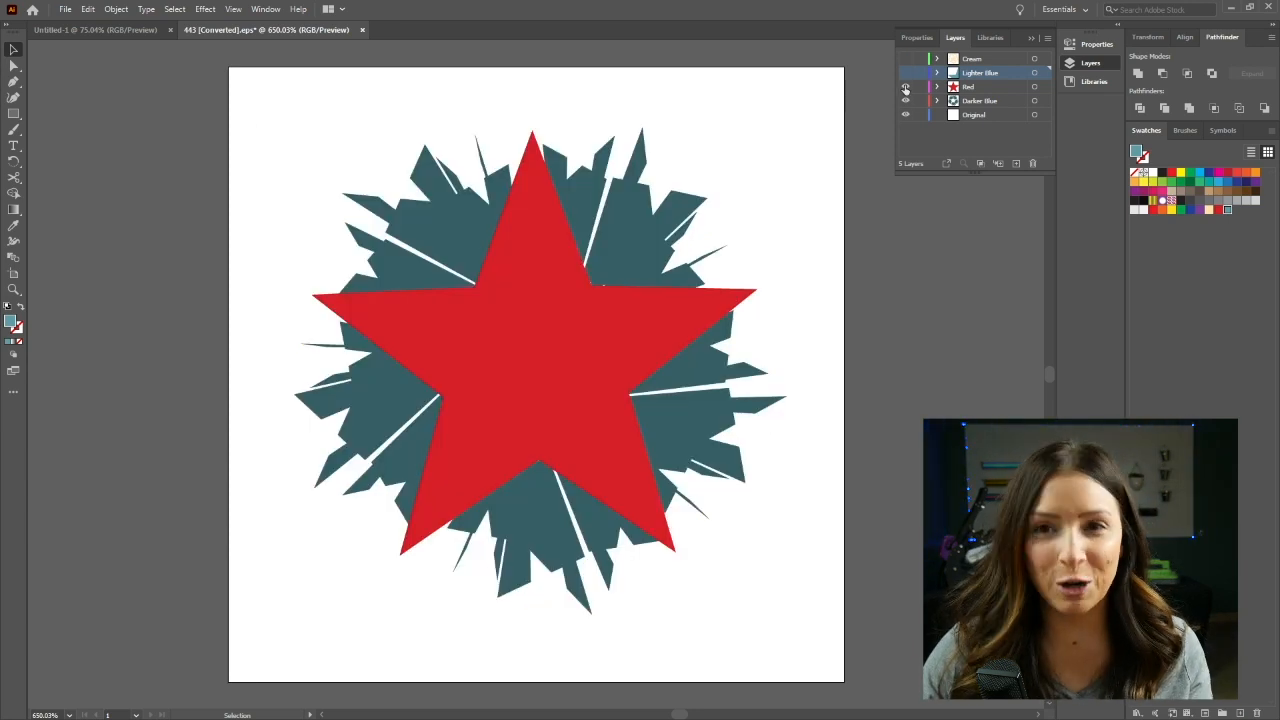
pyautogui.click(906, 88)
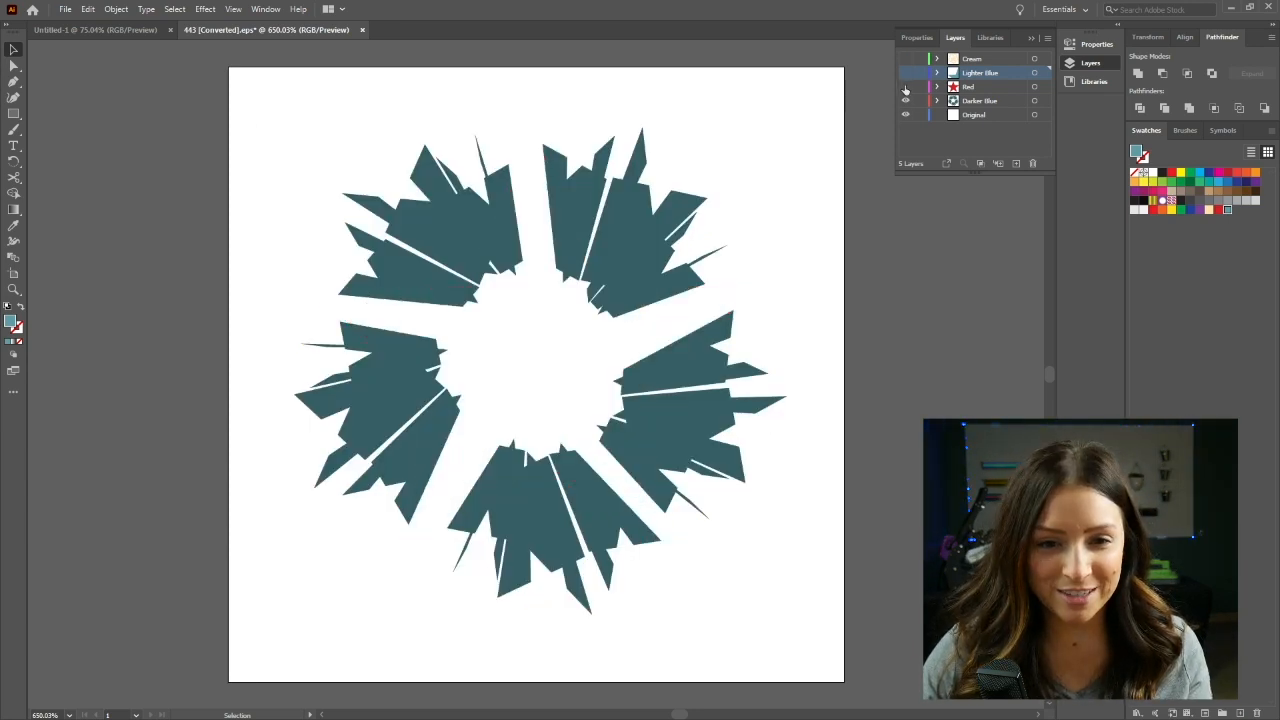
pyautogui.click(906, 88)
pyautogui.click(906, 73)
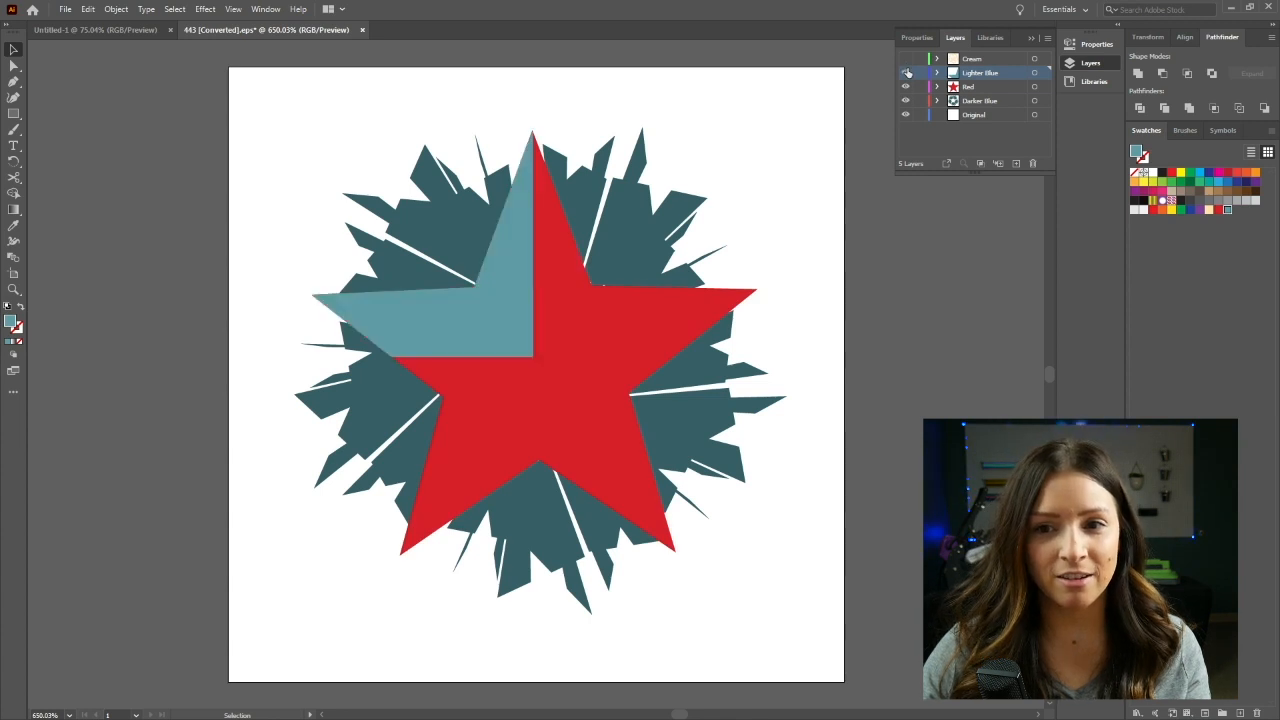
pyautogui.click(906, 59)
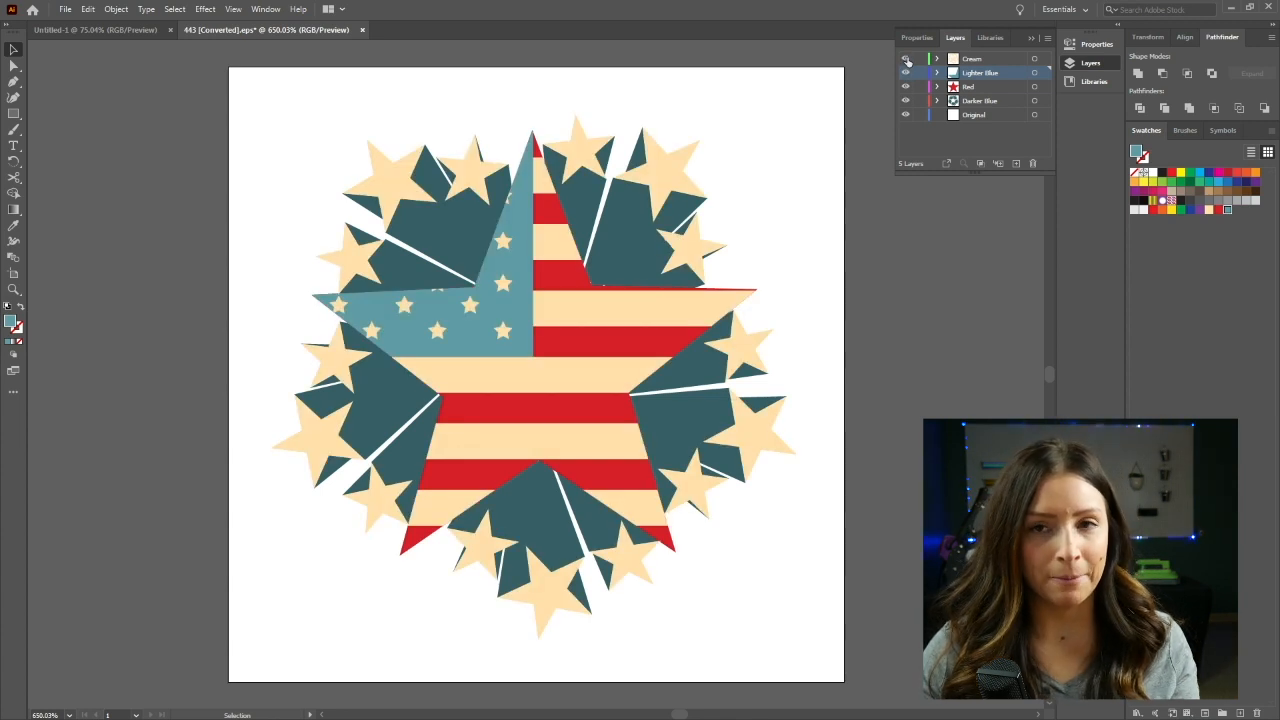